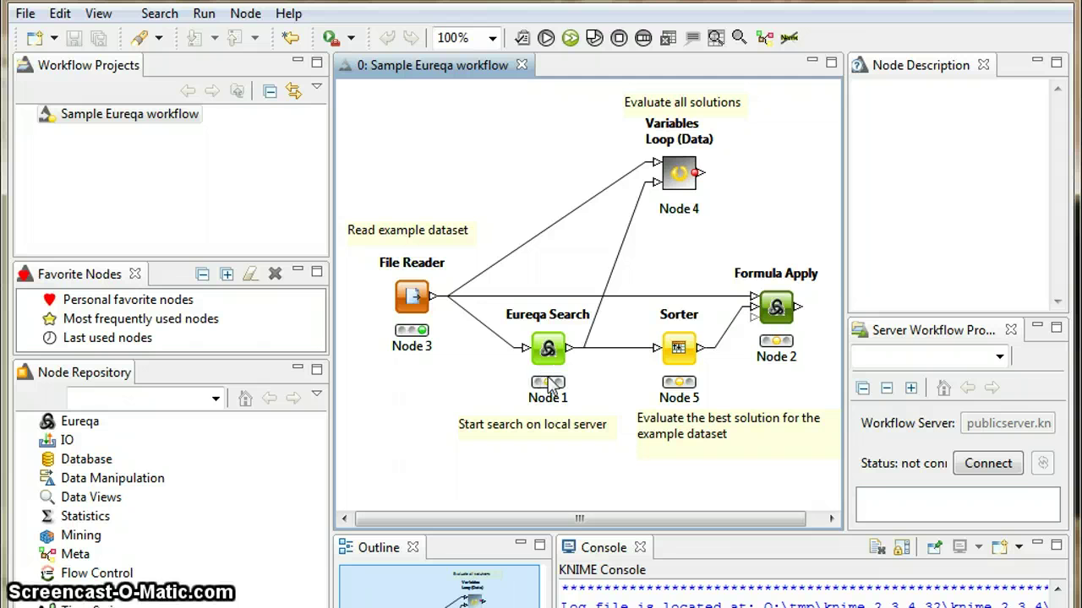
Step: Create a new KNIME workflow with the name KNIME_project
{"action": "right_click", "coordinate": [111, 167]}
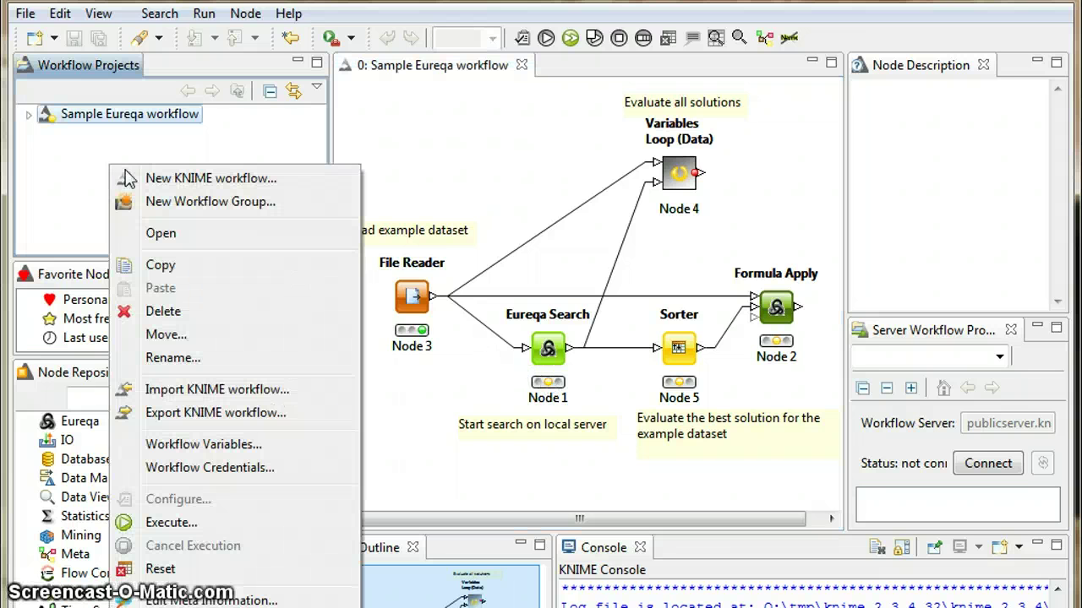
{"action": "left_click", "coordinate": [150, 179]}
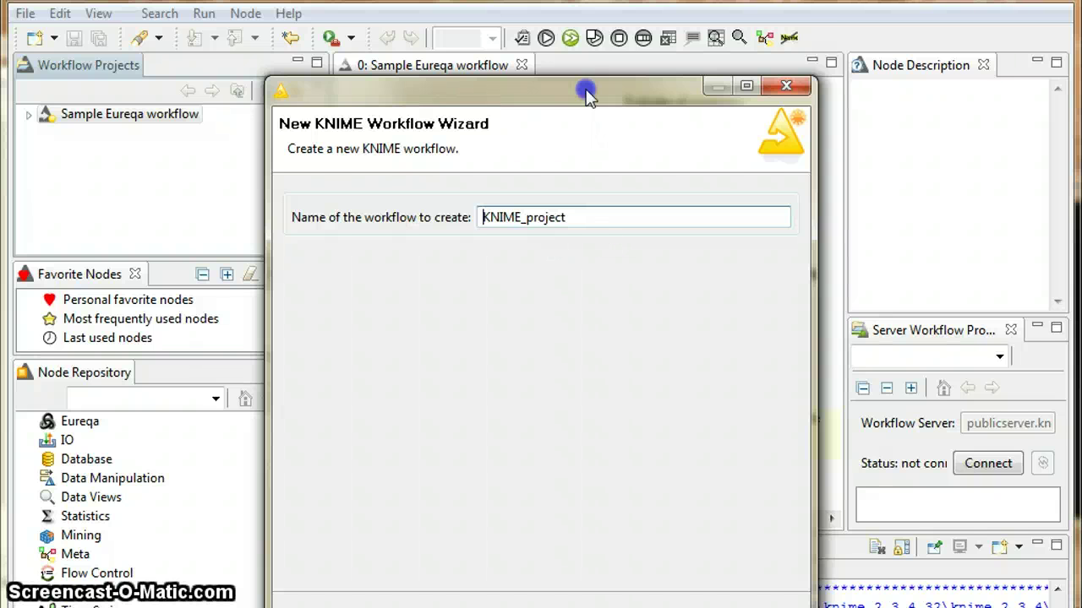
{"action": "left_click_drag", "start_coordinate": [587, 91], "coordinate": [564, 10]}
{"action": "left_click", "coordinate": [623, 544]}
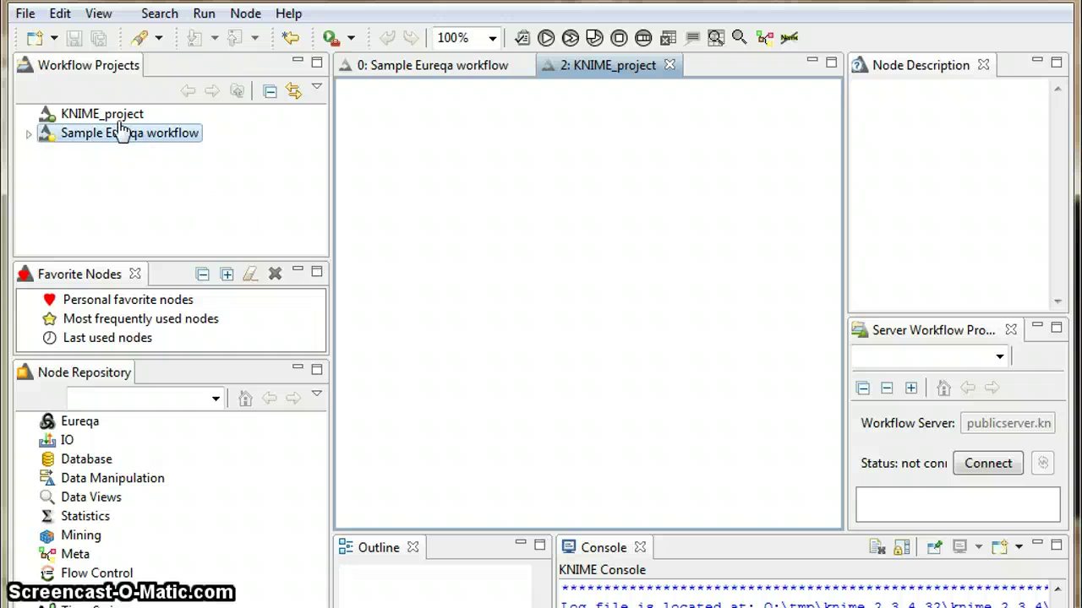
Step: Add a File Reader node from the IO Read category to the upper-left area of the empty workflow
{"action": "left_click", "coordinate": [28, 440]}
{"action": "left_click", "coordinate": [48, 458]}
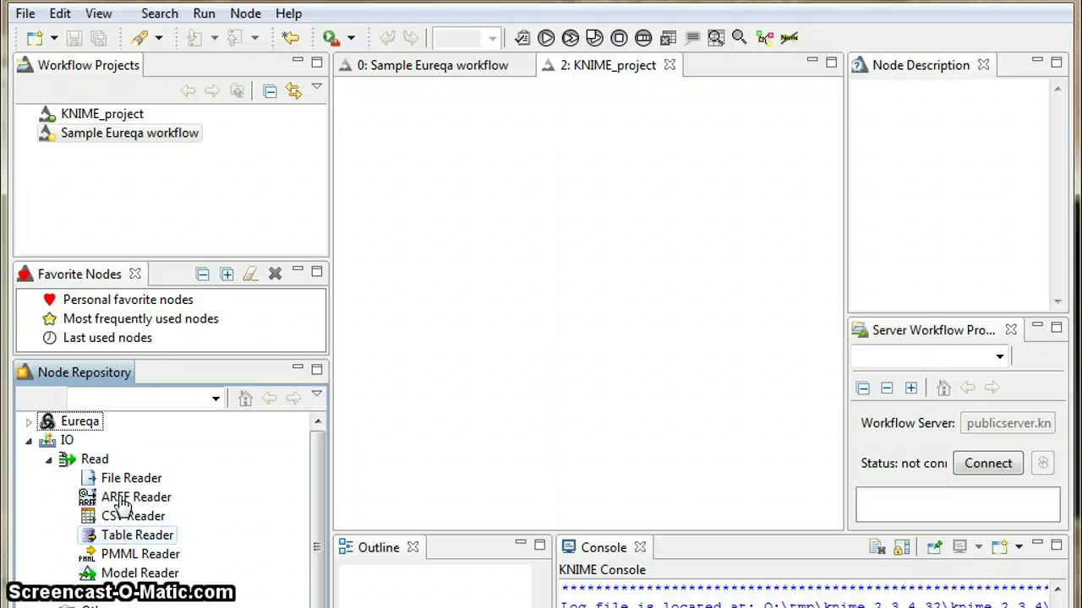
{"action": "left_click_drag", "start_coordinate": [133, 478], "coordinate": [404, 167]}
Step: Configure the File Reader node to read the pasted googlecode.com URL ending in /svn/trunk/examples/data_sets/default_data.txt, and confirm its settings
{"action": "right_click", "coordinate": [404, 167]}
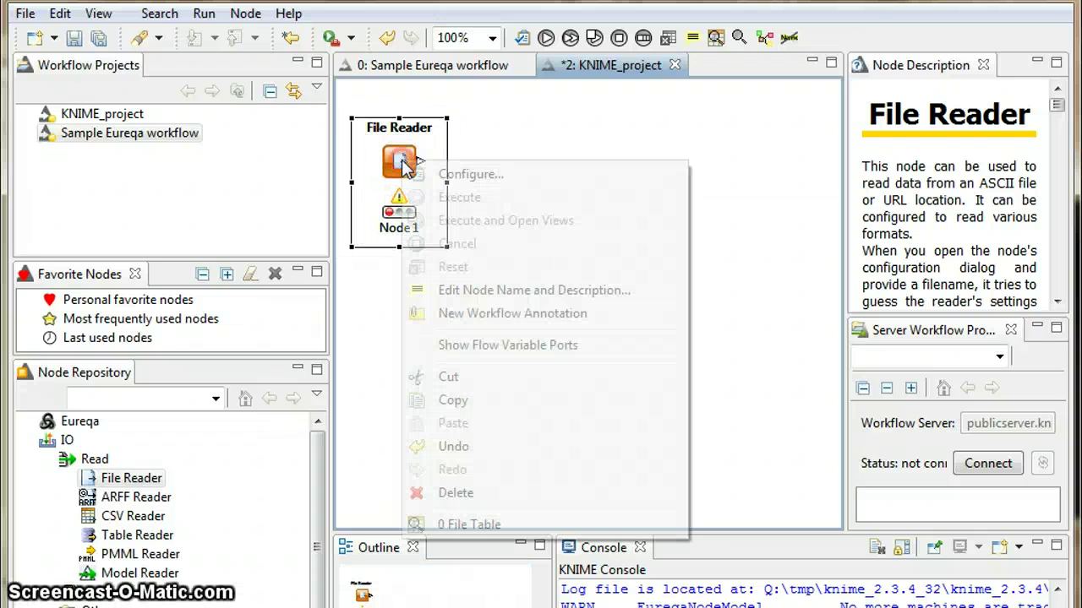
{"action": "left_click", "coordinate": [422, 172]}
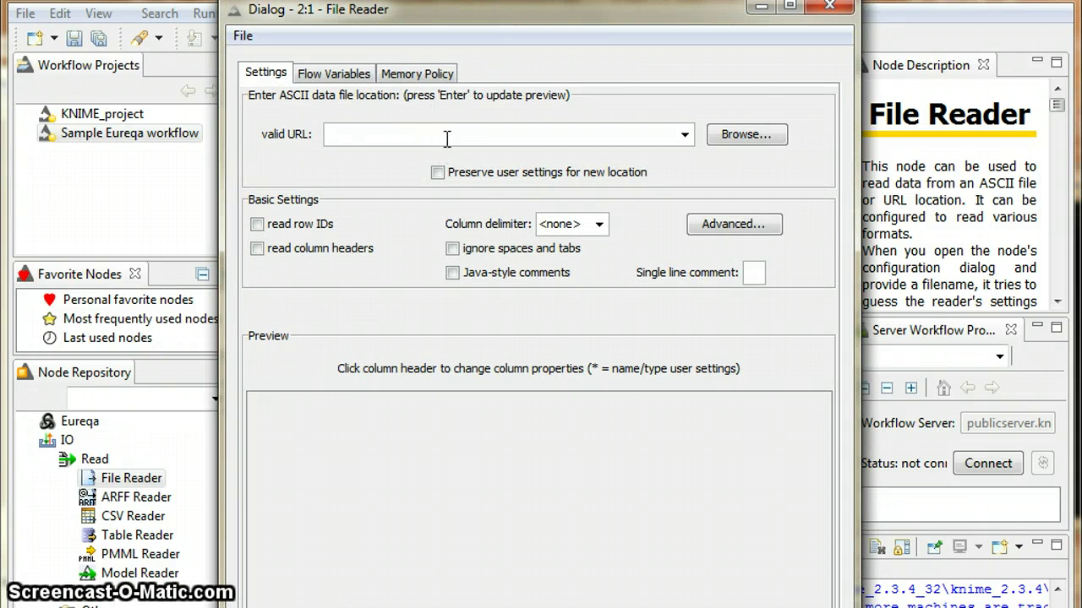
{"action": "right_click", "coordinate": [448, 134]}
{"action": "left_click", "coordinate": [448, 134]}
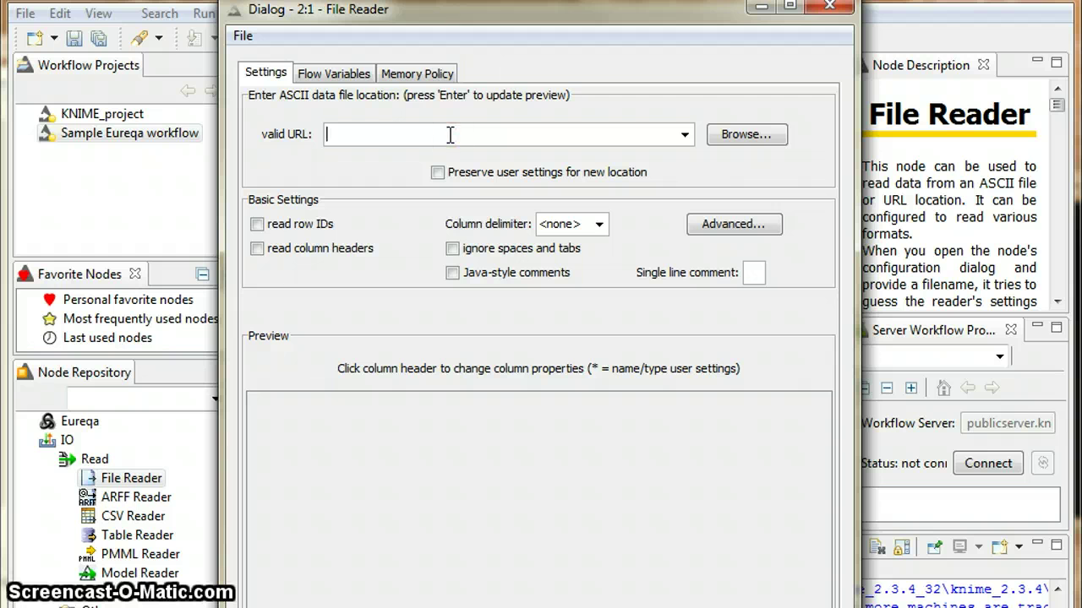
{"action": "key", "text": "ctrl+v"}
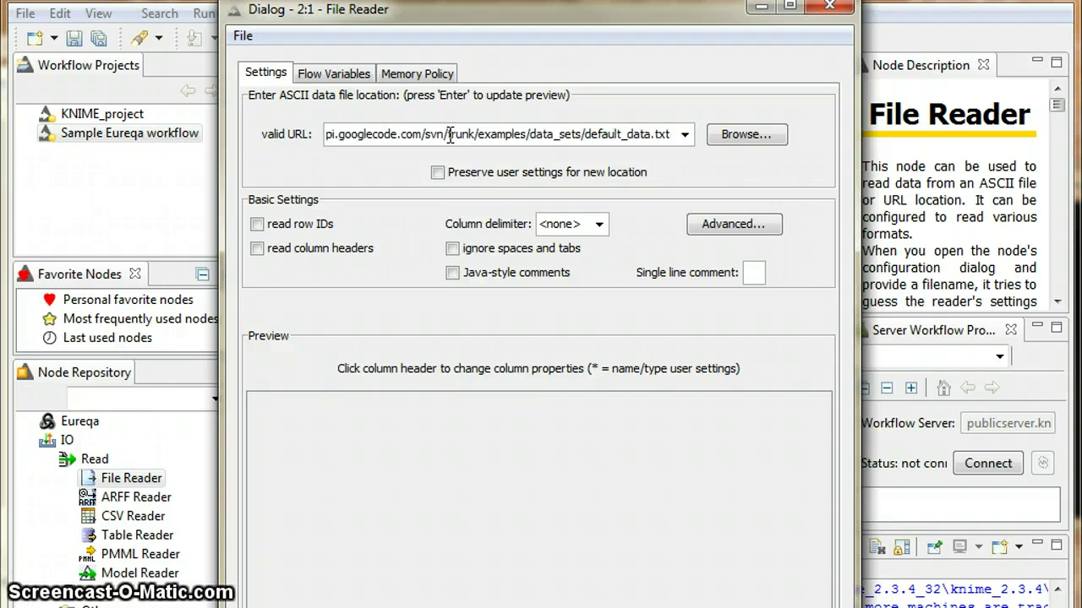
{"action": "left_click", "coordinate": [357, 169]}
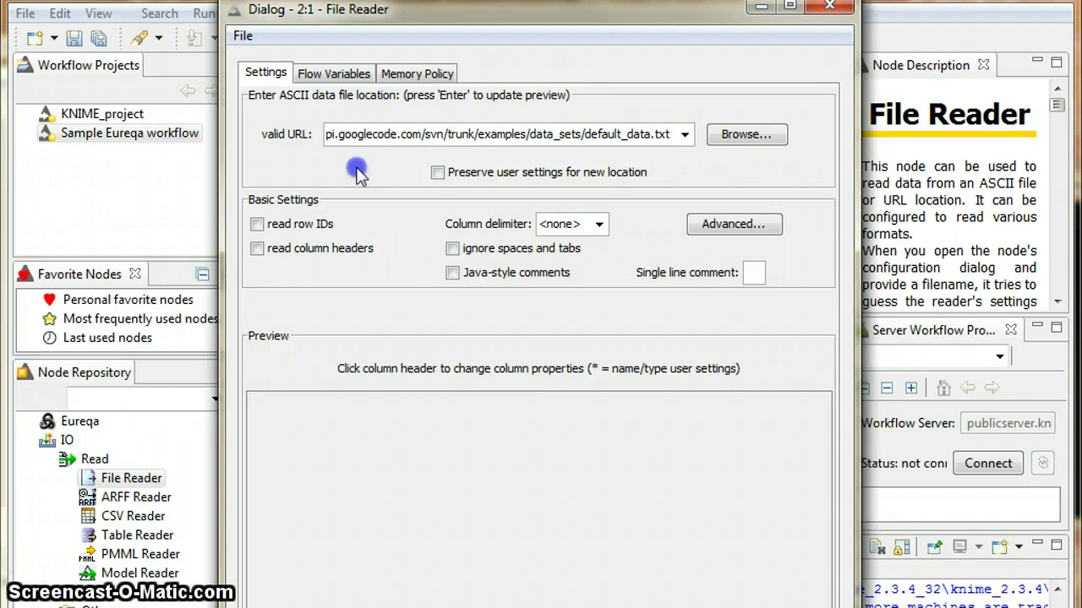
{"action": "left_click_drag", "start_coordinate": [541, 9], "coordinate": [483, 5]}
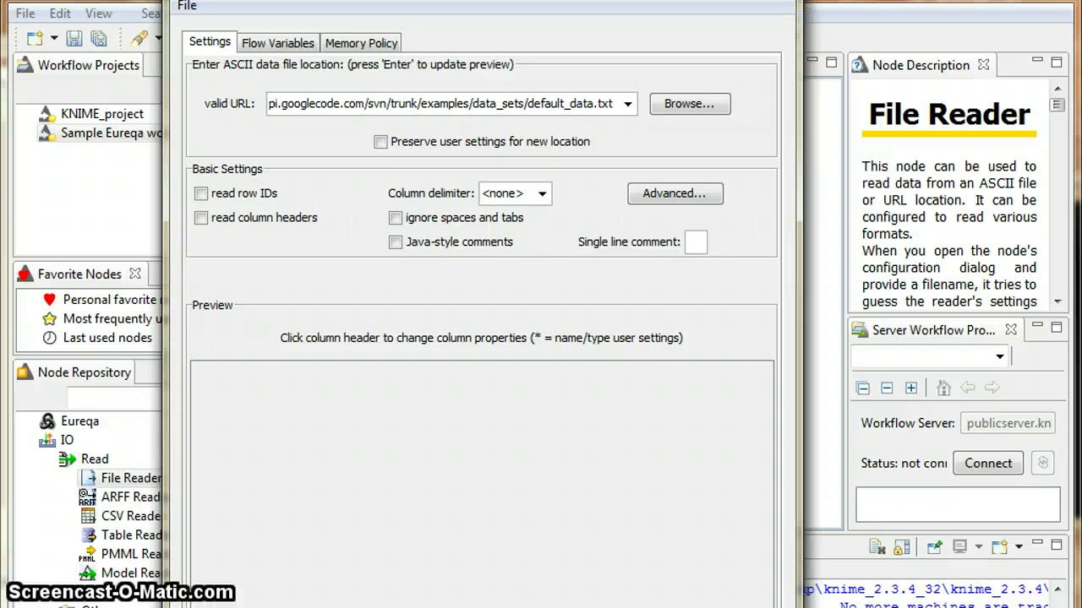
{"action": "left_click_drag", "start_coordinate": [647, 0], "coordinate": [640, 254]}
{"action": "left_click_drag", "start_coordinate": [607, 316], "coordinate": [639, 12]}
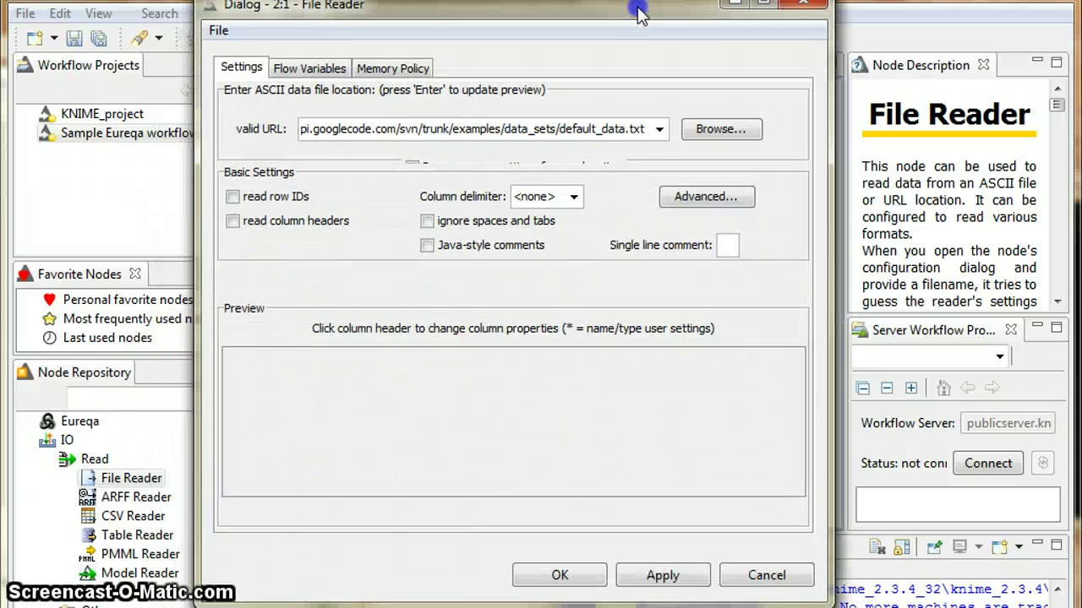
{"action": "left_click", "coordinate": [647, 571]}
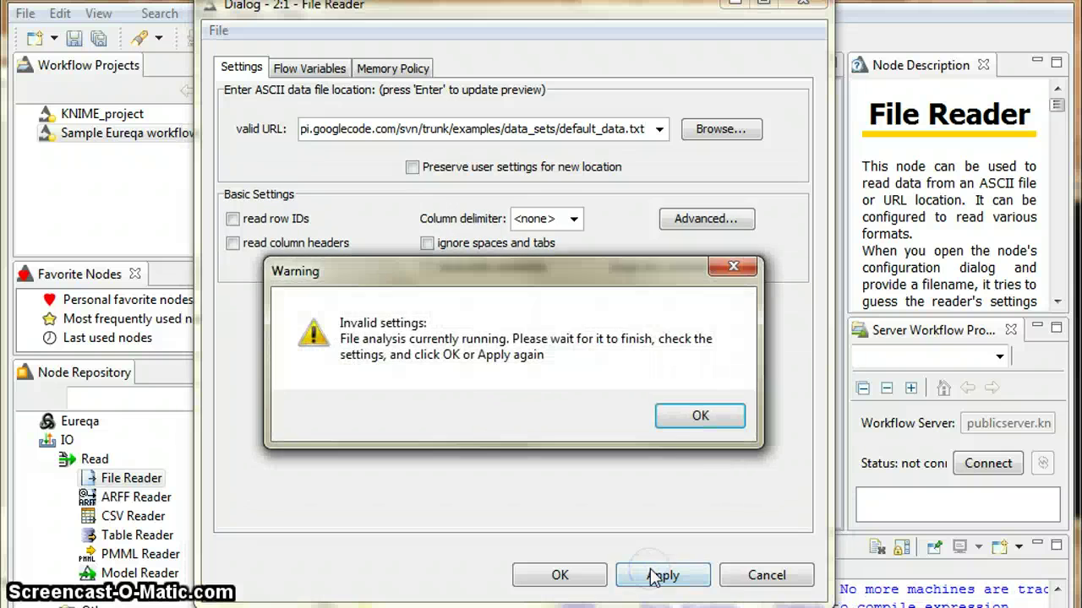
{"action": "left_click", "coordinate": [698, 415]}
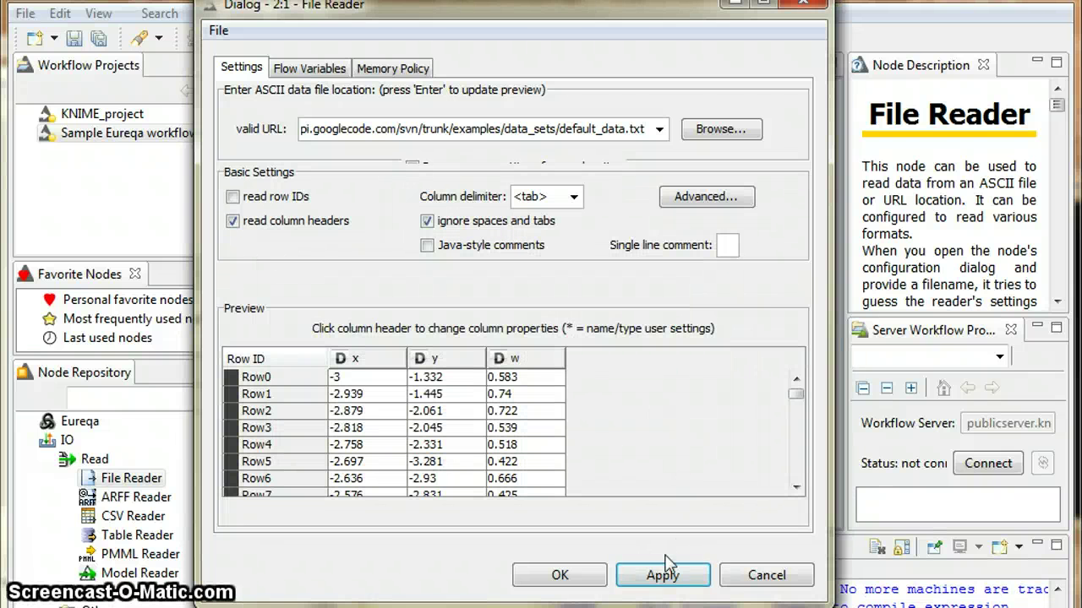
{"action": "left_click", "coordinate": [561, 576]}
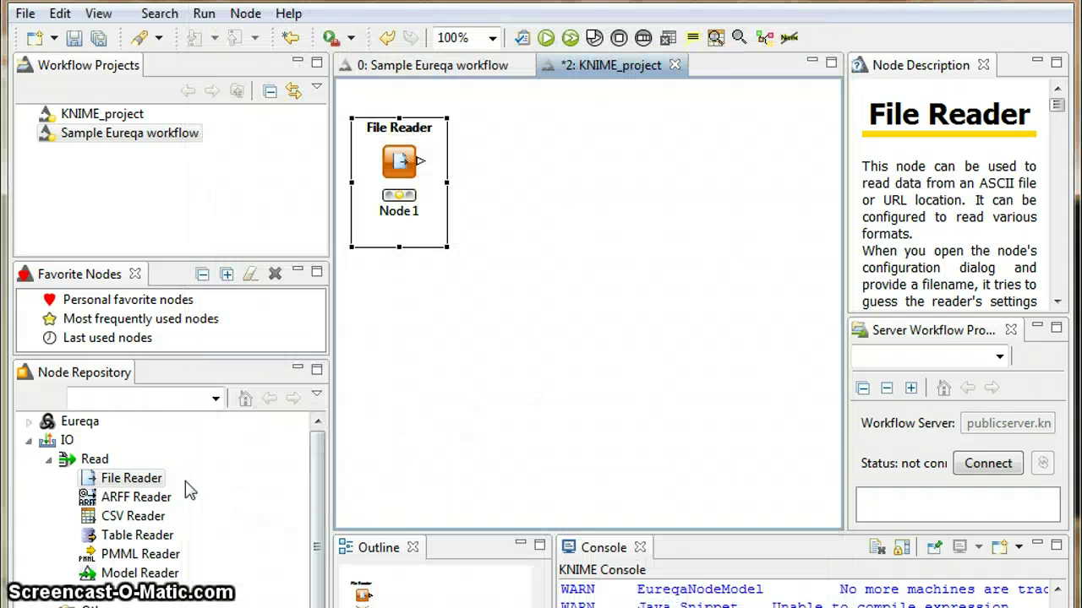
Step: Add a Eureqa Search node beside the File Reader and connect the File Reader's output to its input
{"action": "left_click", "coordinate": [29, 422]}
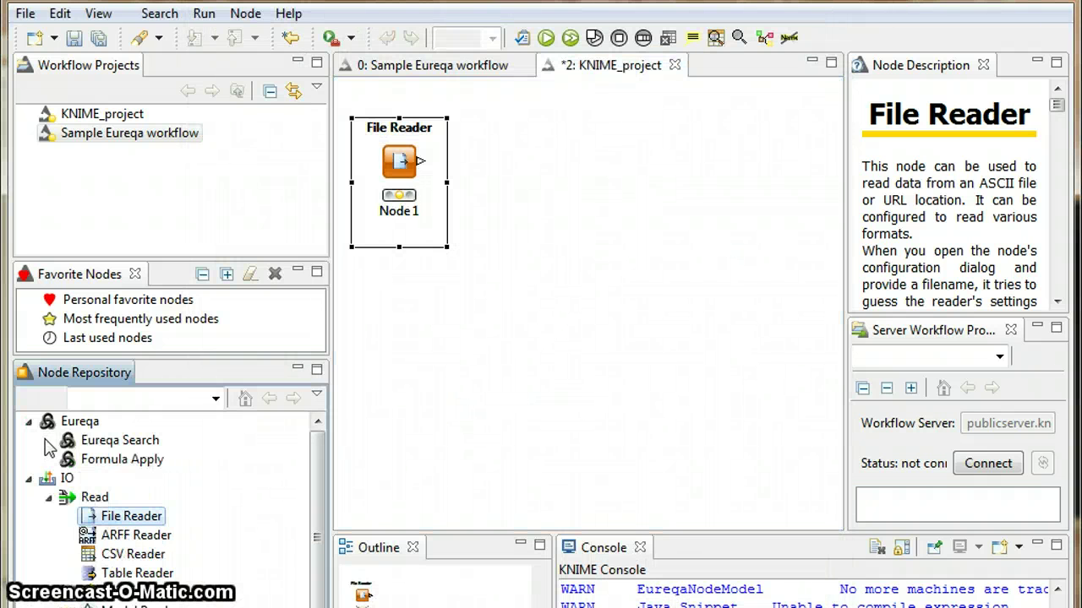
{"action": "left_click_drag", "start_coordinate": [118, 440], "coordinate": [531, 157]}
{"action": "left_click_drag", "start_coordinate": [424, 165], "coordinate": [505, 161]}
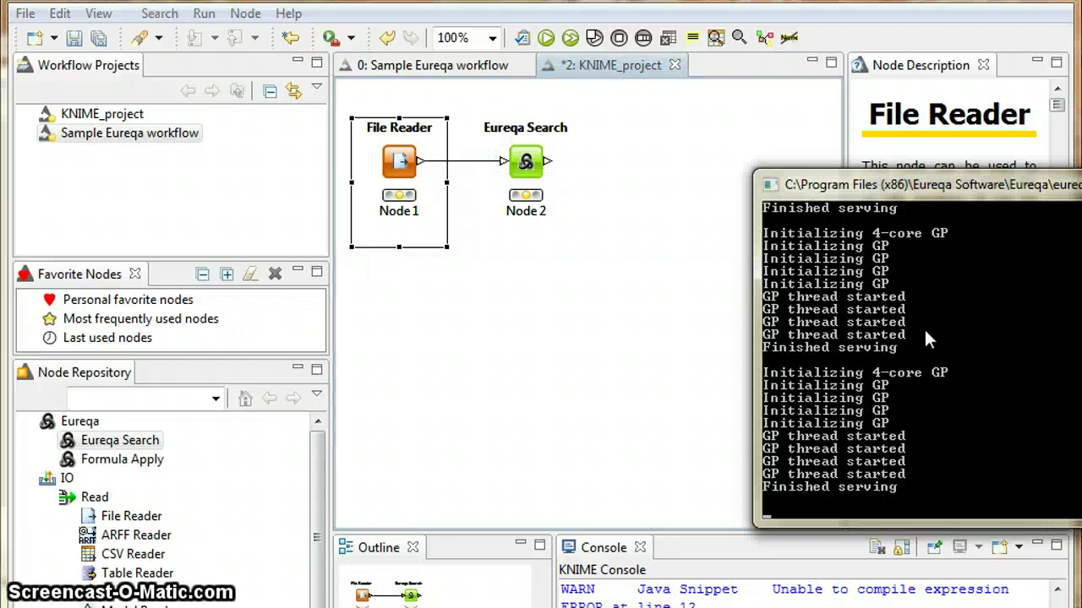
Step: Open the Eureqa Search node's configuration and exclude column w from the search data
{"action": "right_click", "coordinate": [530, 161]}
{"action": "left_click", "coordinate": [562, 170]}
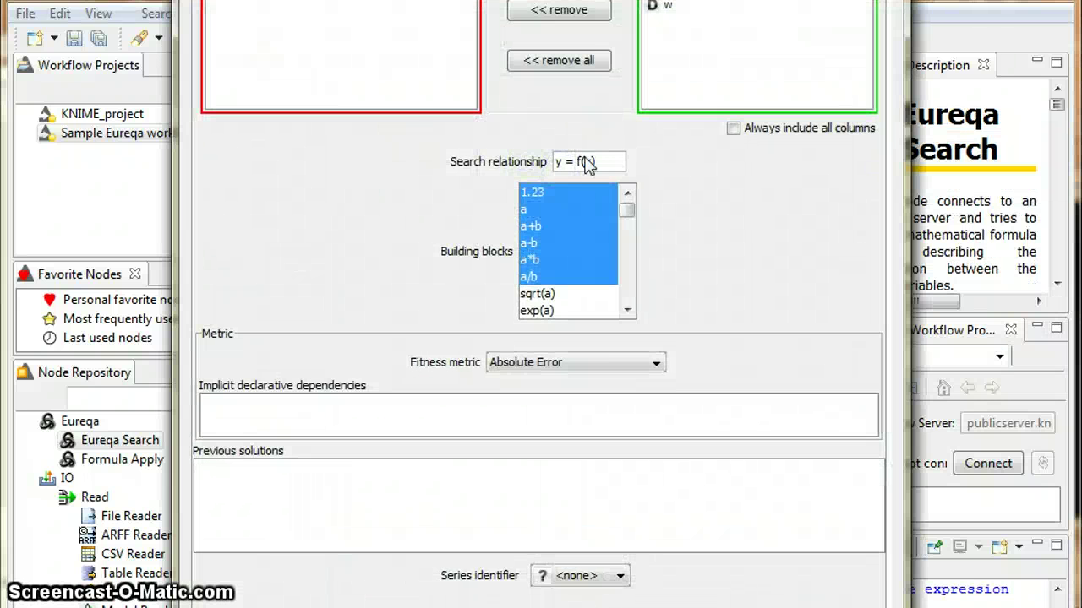
{"action": "left_click_drag", "start_coordinate": [518, 0], "coordinate": [533, 0]}
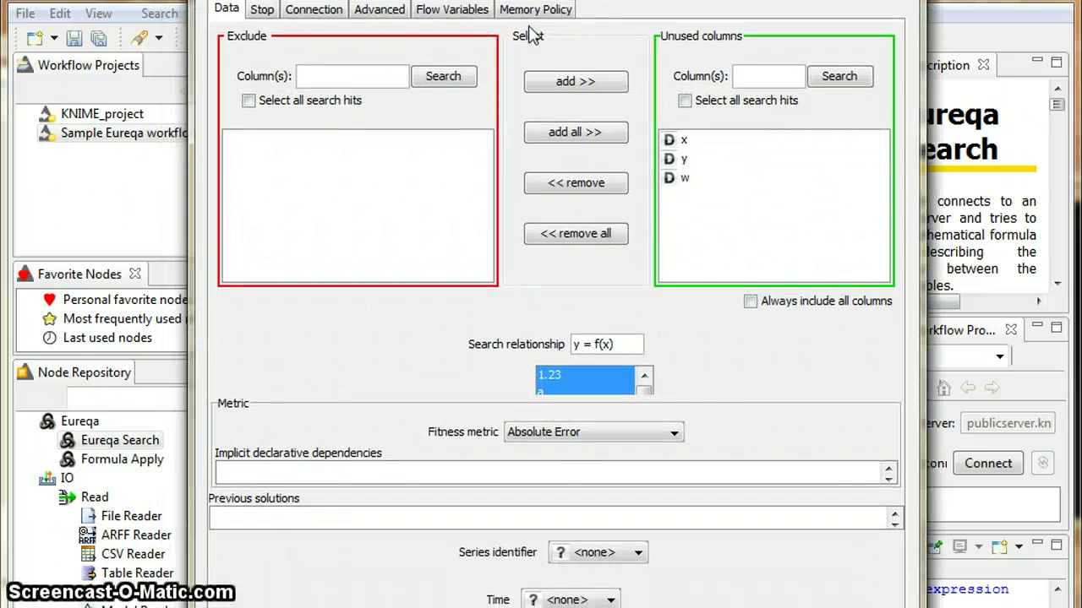
{"action": "left_click", "coordinate": [685, 180]}
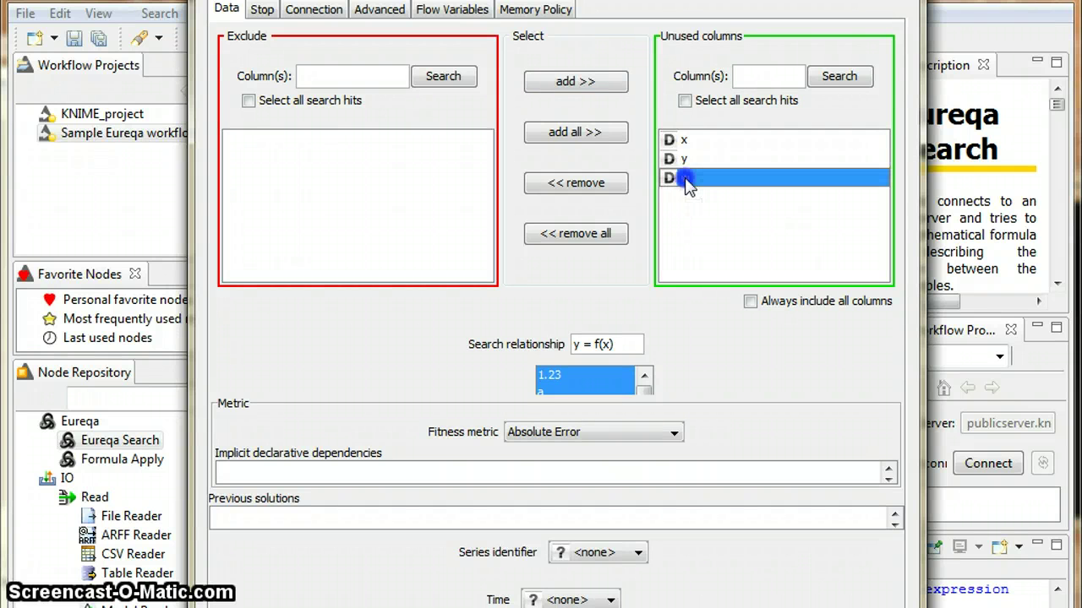
{"action": "left_click", "coordinate": [610, 185]}
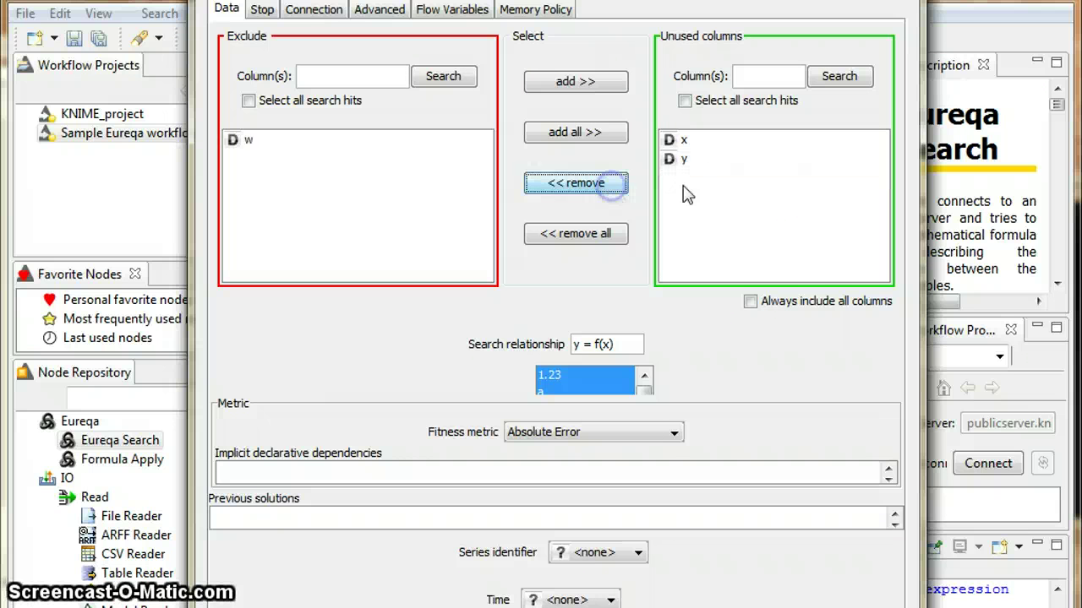
Step: Examine the included columns x and y, the search relationship and the selected building blocks of the Eureqa search
{"action": "left_click", "coordinate": [676, 142]}
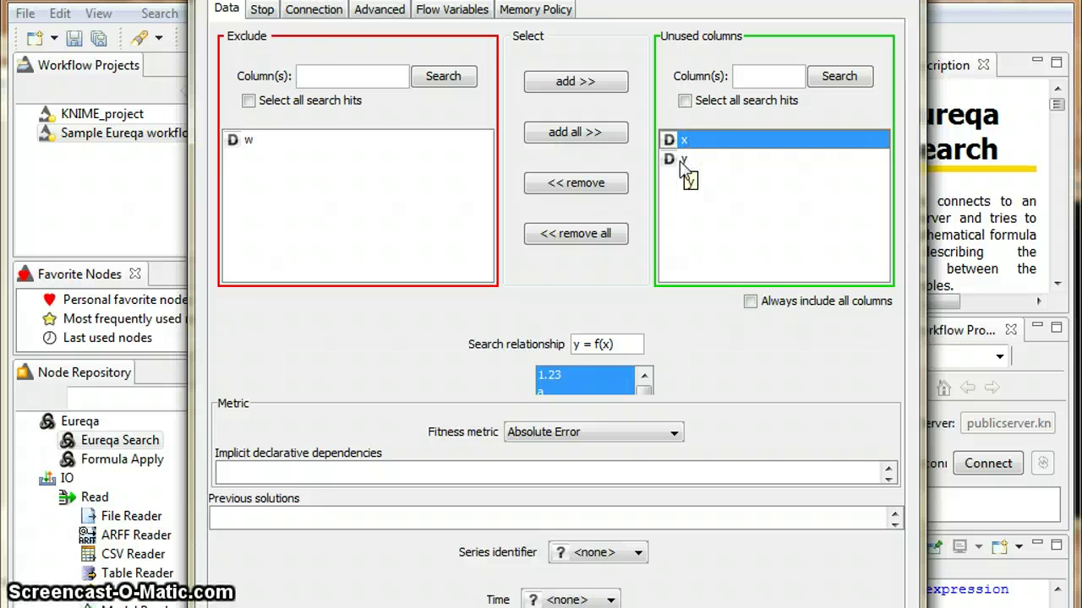
{"action": "left_click", "coordinate": [681, 161]}
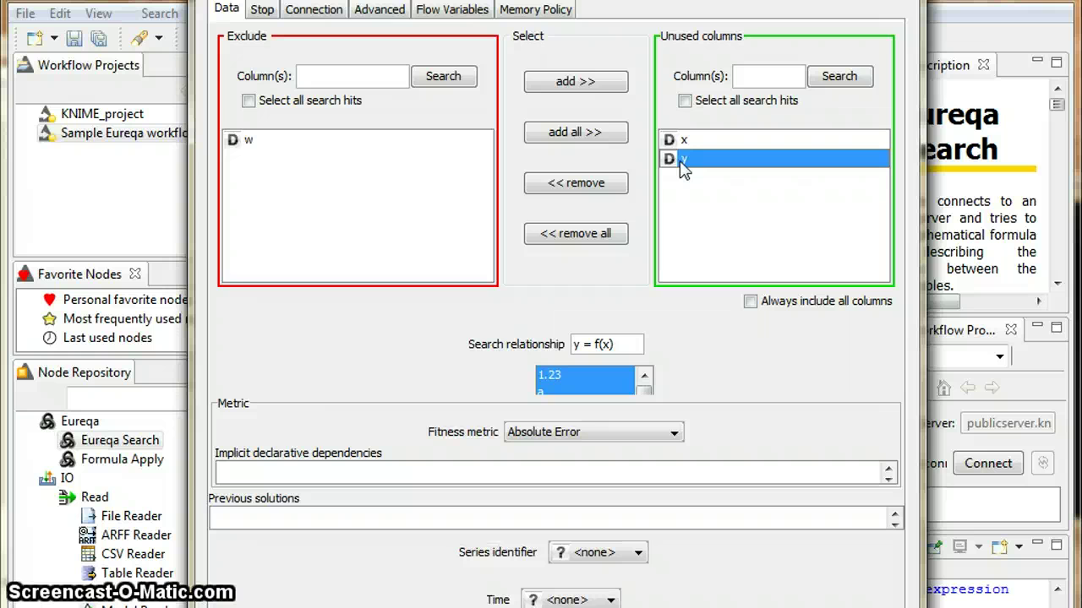
{"action": "left_click_drag", "start_coordinate": [701, 0], "coordinate": [713, 0]}
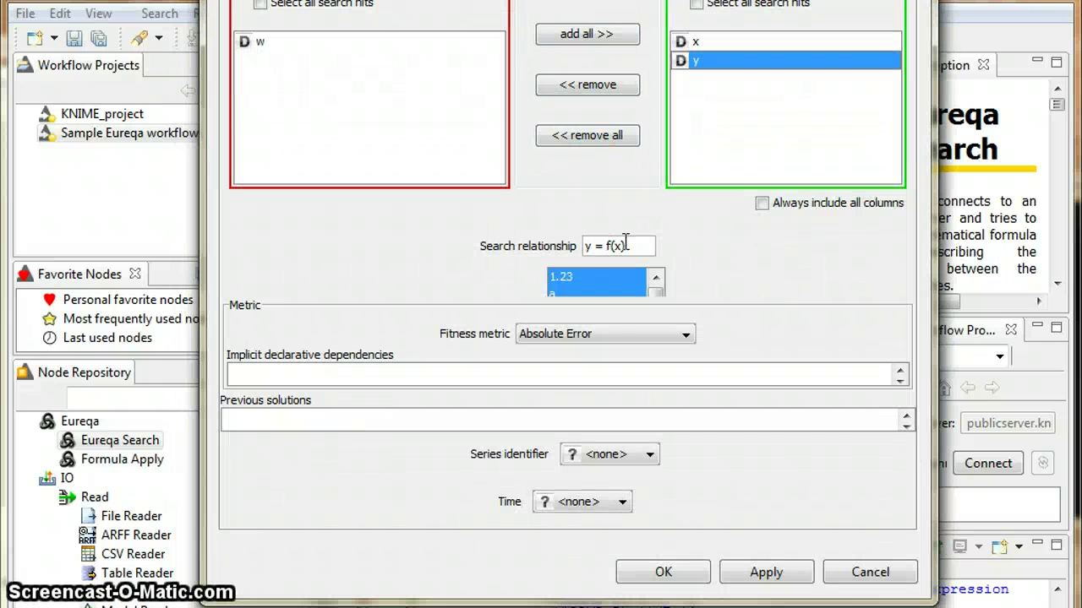
{"action": "key", "text": "BackSpace"}
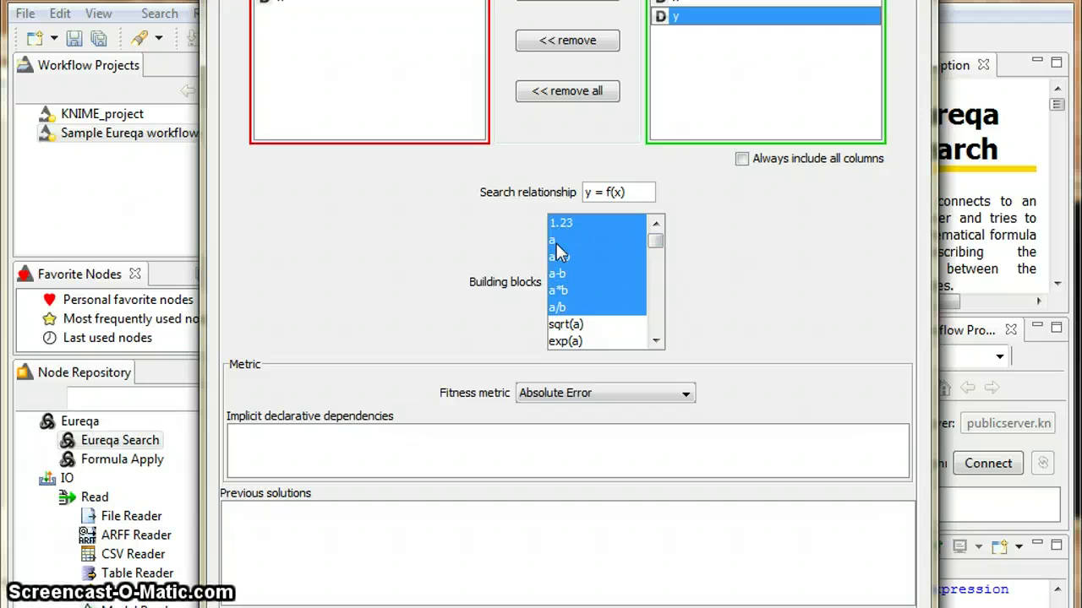
{"action": "left_click", "coordinate": [655, 340]}
{"action": "left_click", "coordinate": [656, 341]}
{"action": "left_click", "coordinate": [656, 341]}
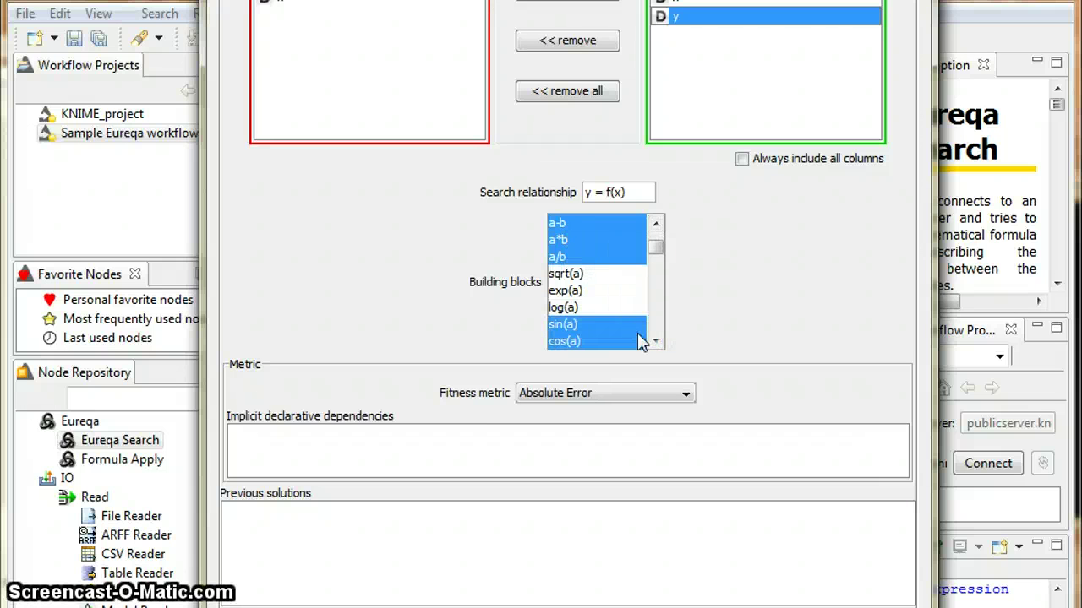
{"action": "left_click", "coordinate": [656, 341]}
{"action": "left_click", "coordinate": [656, 340]}
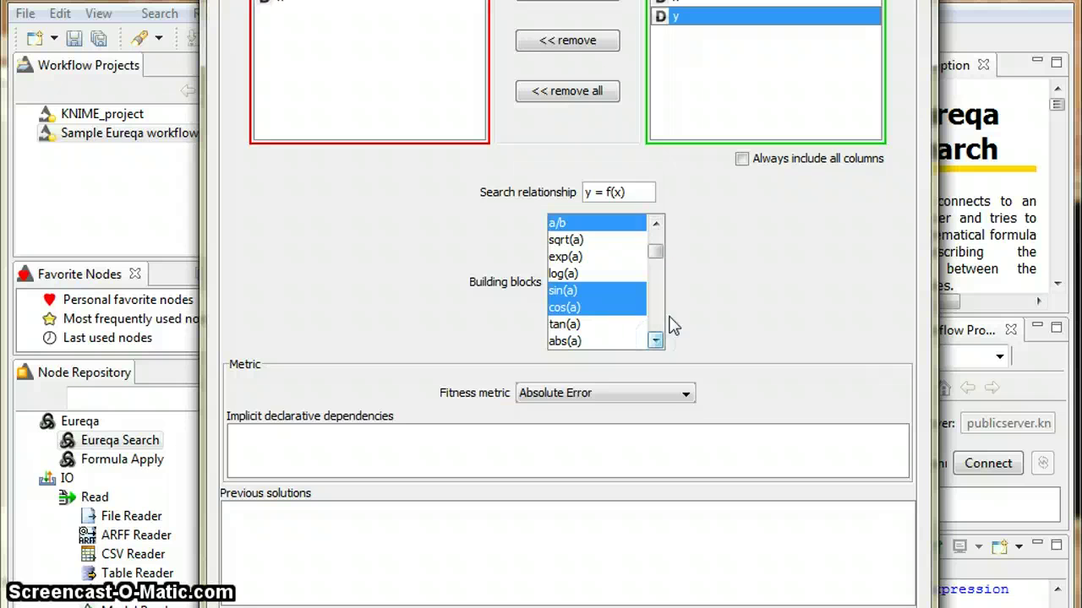
Step: Review the available fitness metrics and the fields for implicit declarative dependencies and previous solutions
{"action": "left_click", "coordinate": [676, 396]}
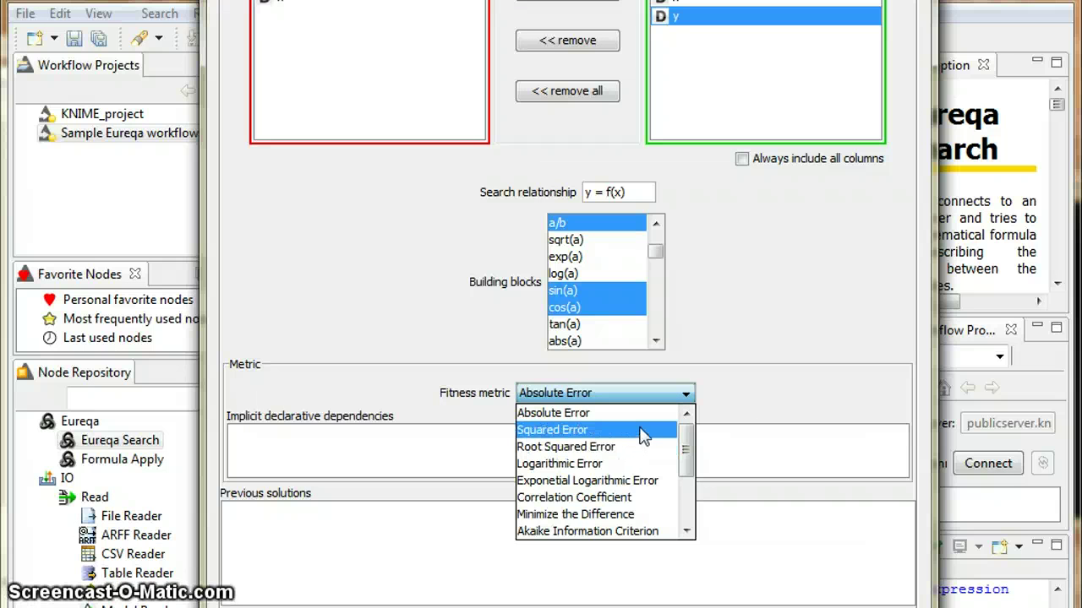
{"action": "scroll", "coordinate": [642, 465], "scroll_direction": "down", "scroll_amount": 2}
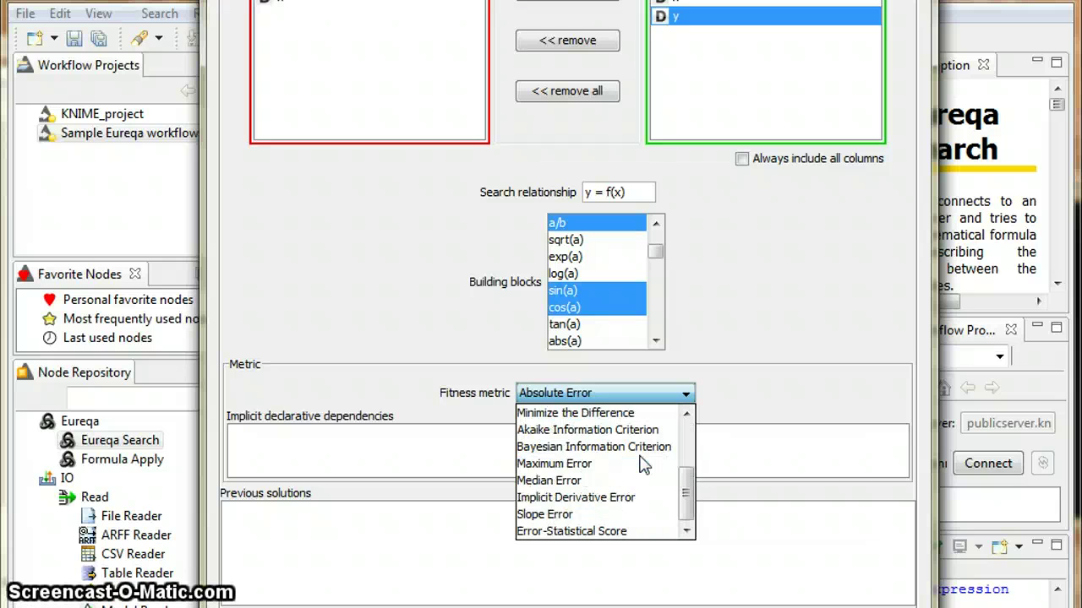
{"action": "scroll", "coordinate": [642, 465], "scroll_direction": "up", "scroll_amount": 2}
{"action": "left_click", "coordinate": [694, 327]}
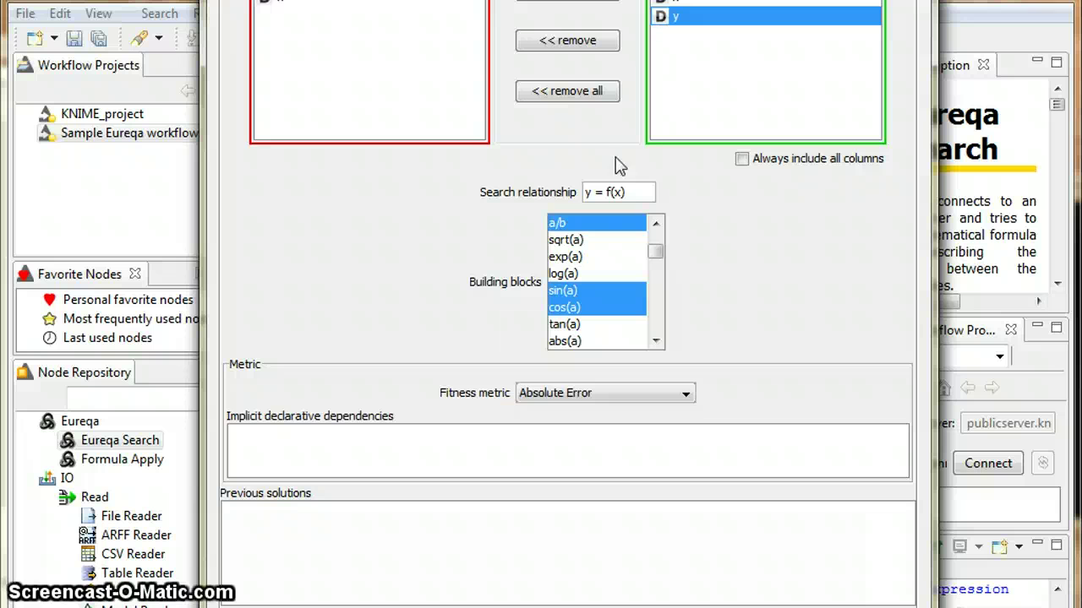
{"action": "left_click", "coordinate": [372, 437]}
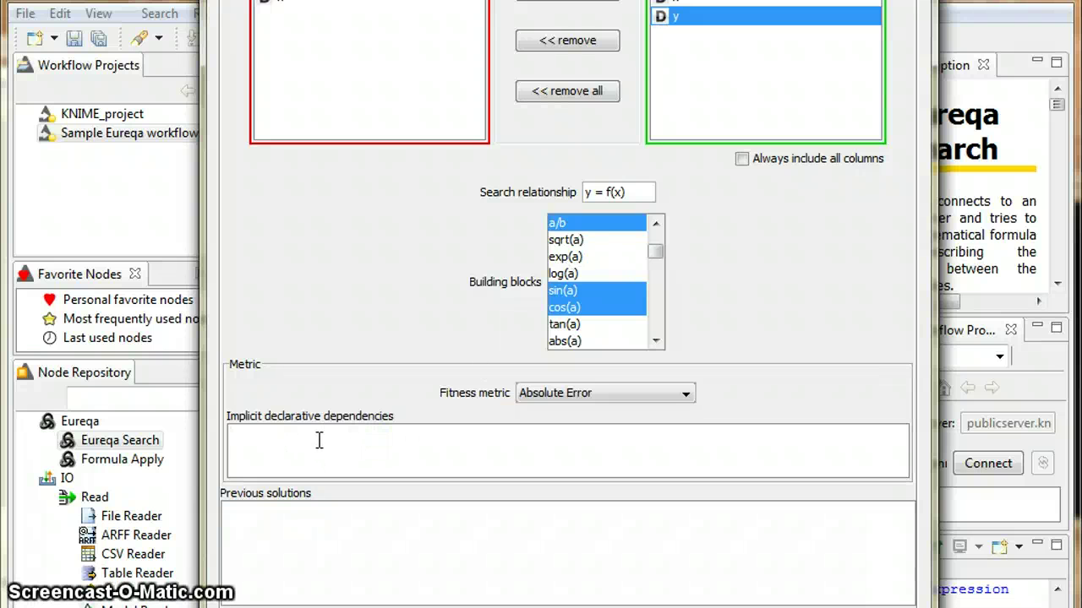
{"action": "left_click", "coordinate": [579, 396]}
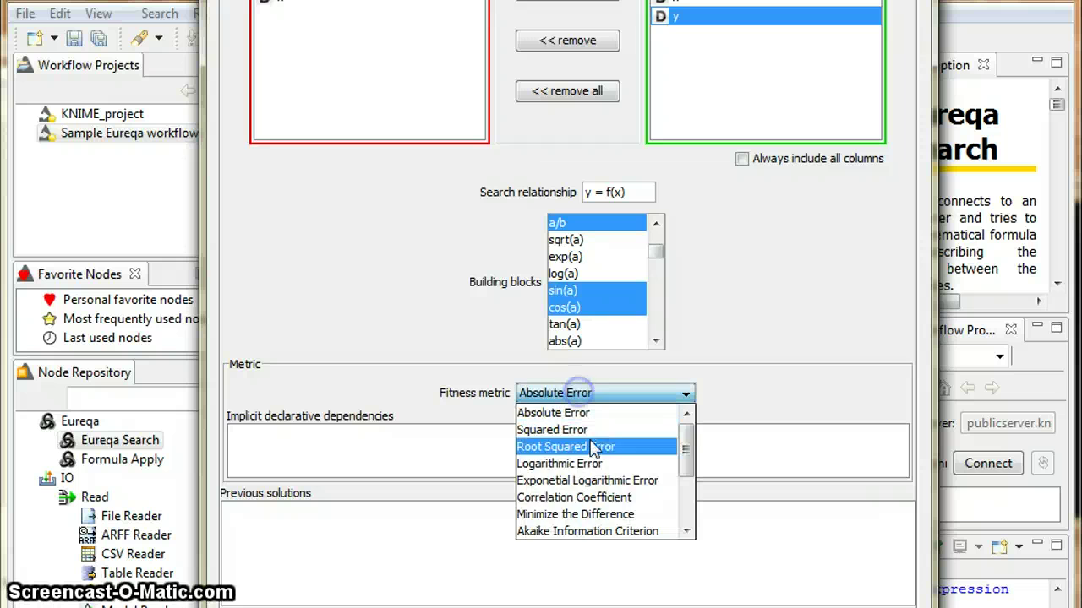
{"action": "scroll", "coordinate": [601, 467], "scroll_direction": "down", "scroll_amount": 2}
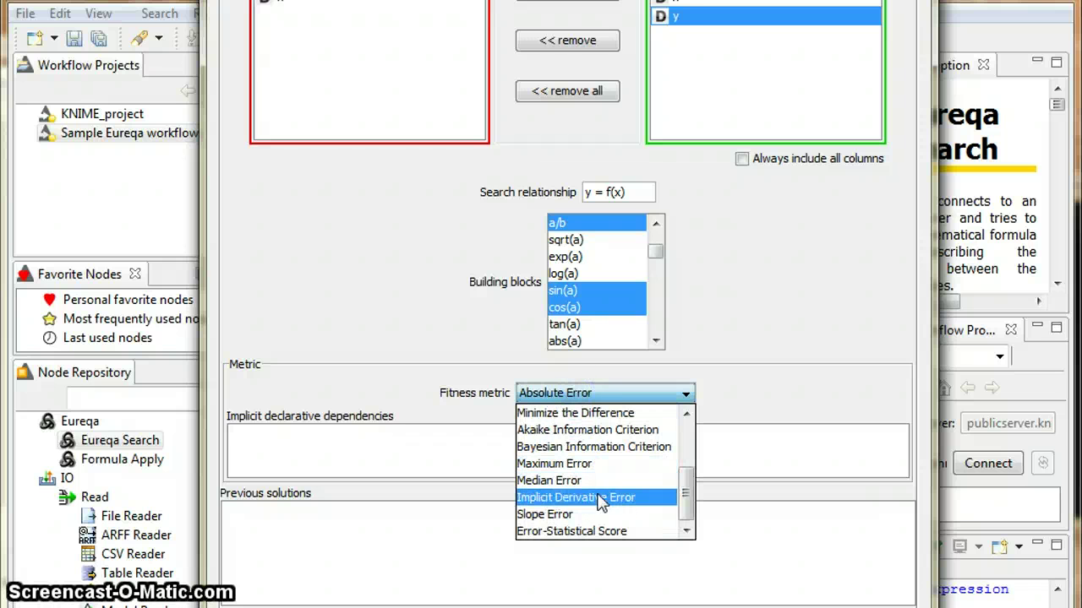
{"action": "left_click", "coordinate": [369, 372]}
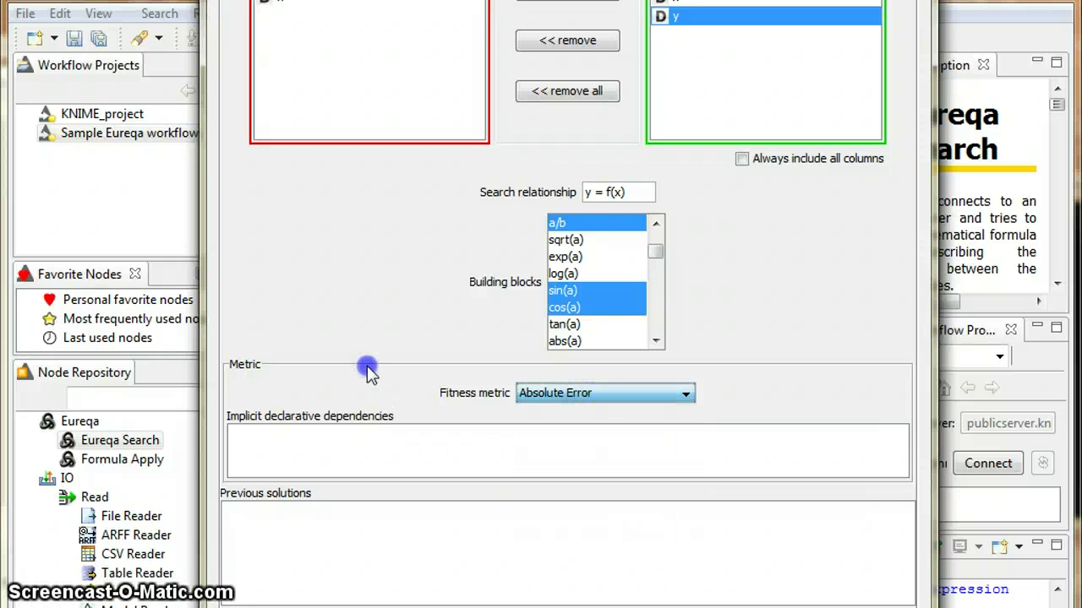
{"action": "left_click", "coordinate": [357, 512]}
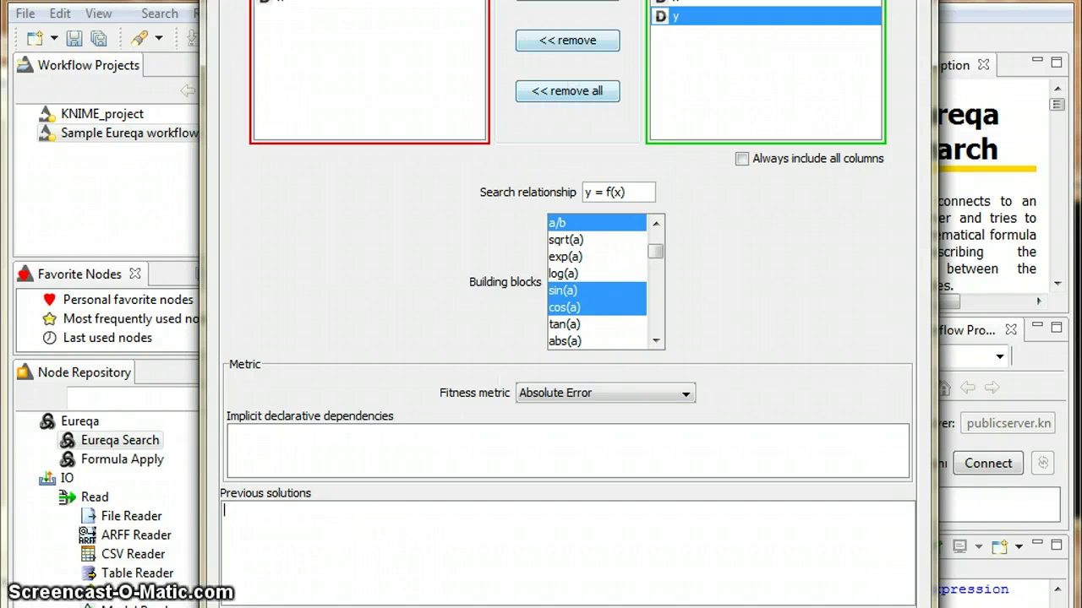
{"action": "scroll", "coordinate": [570, 304], "scroll_direction": "down", "scroll_amount": 1}
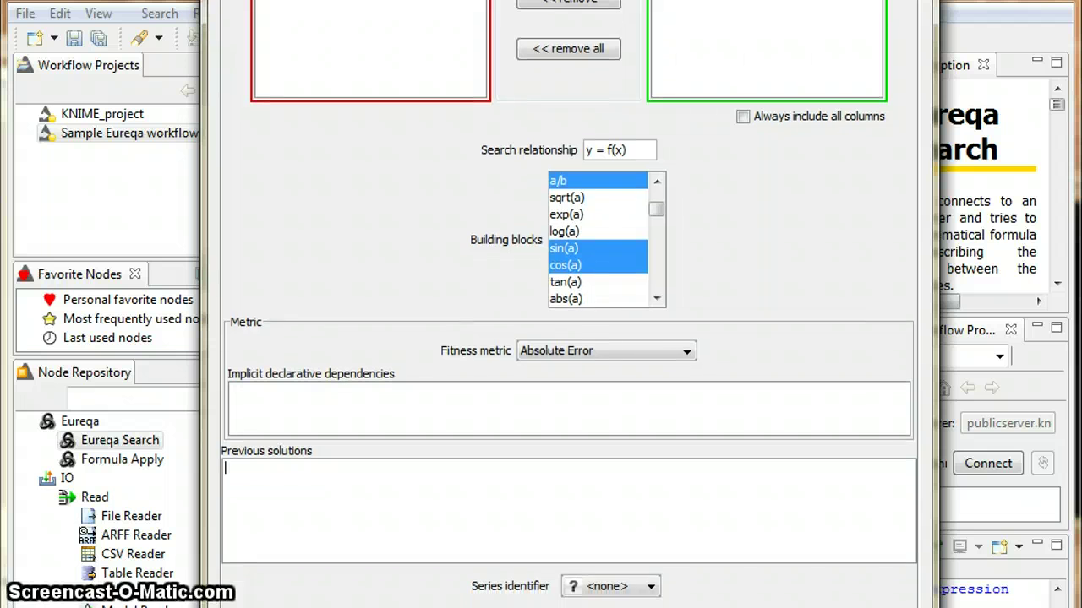
Step: Review the column choices offered for the time and weight settings of the Eureqa search
{"action": "scroll", "coordinate": [570, 305], "scroll_direction": "up", "scroll_amount": 1}
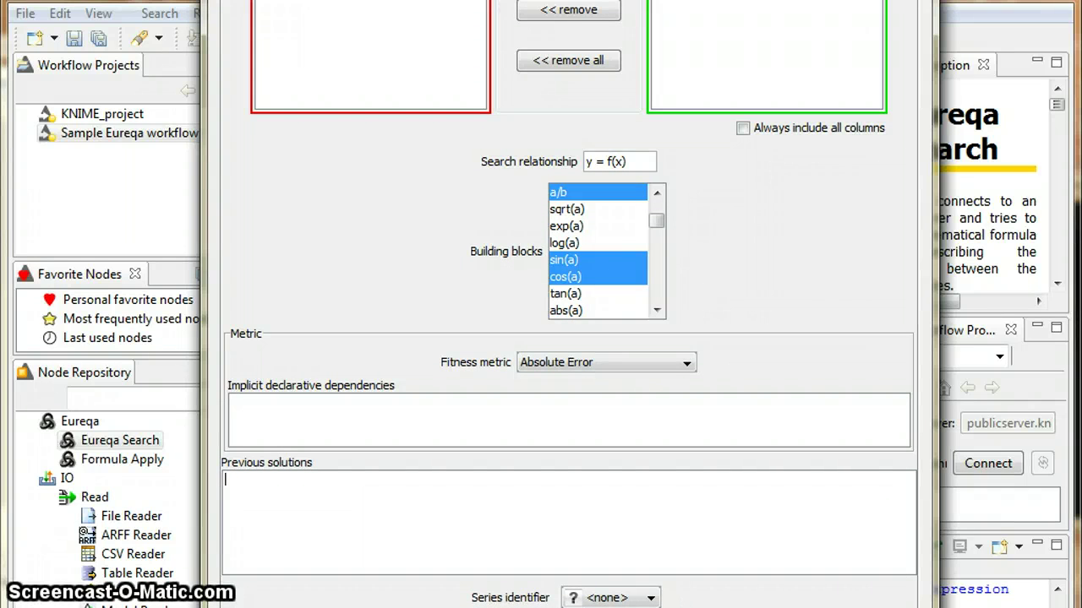
{"action": "left_click_drag", "start_coordinate": [592, 607], "coordinate": [591, 605]}
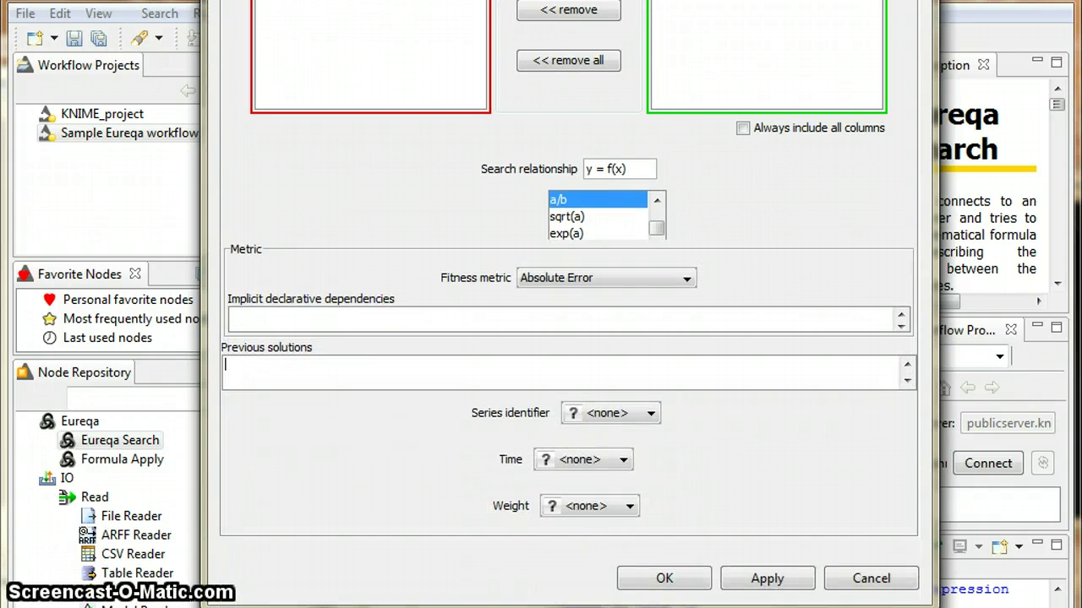
{"action": "left_click", "coordinate": [625, 460]}
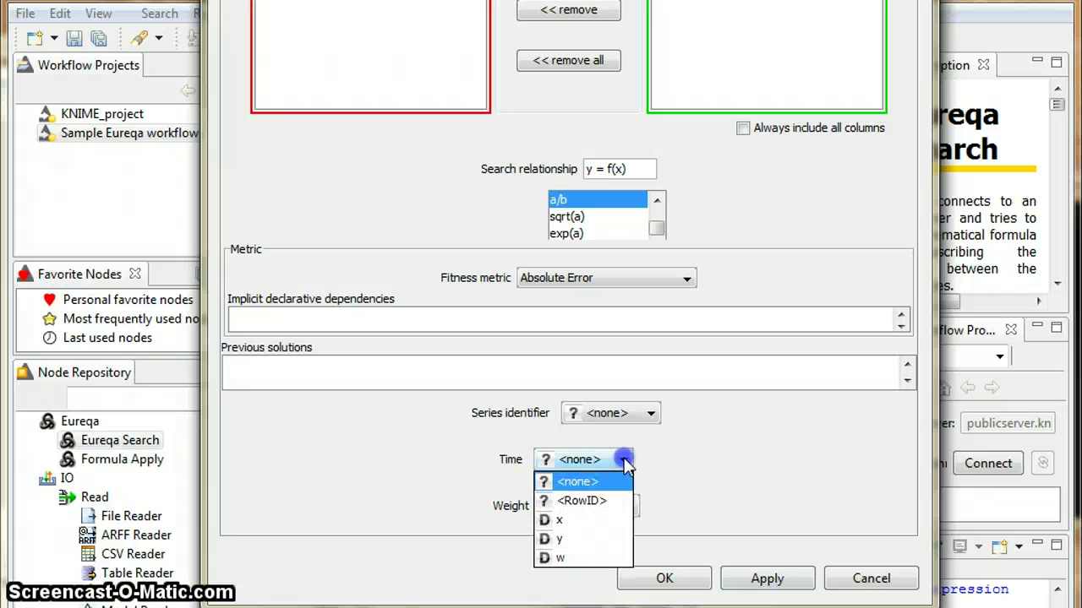
{"action": "left_click", "coordinate": [684, 446]}
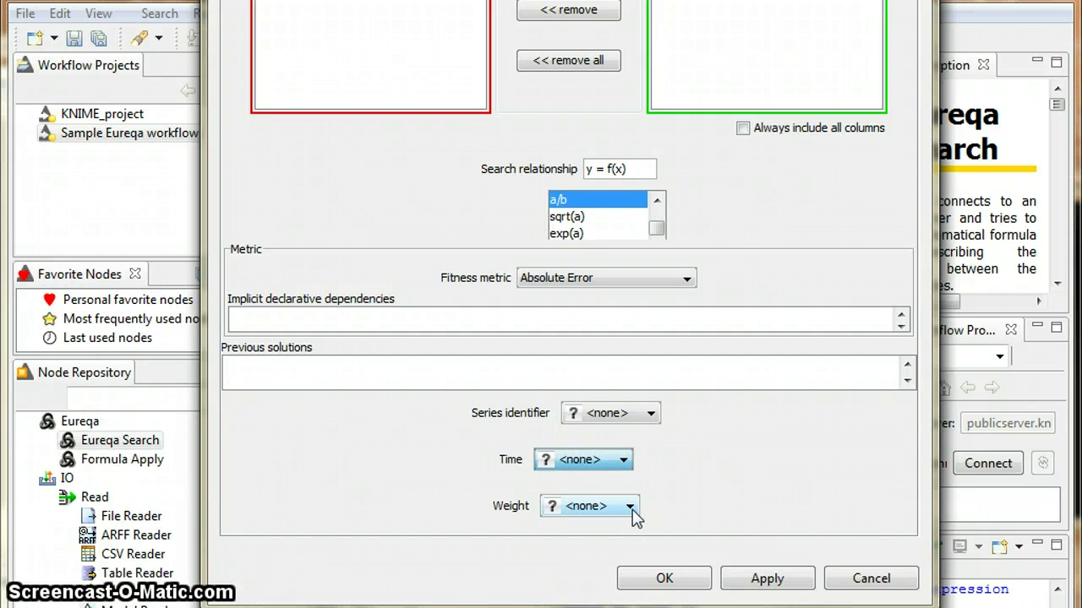
{"action": "left_click", "coordinate": [632, 509]}
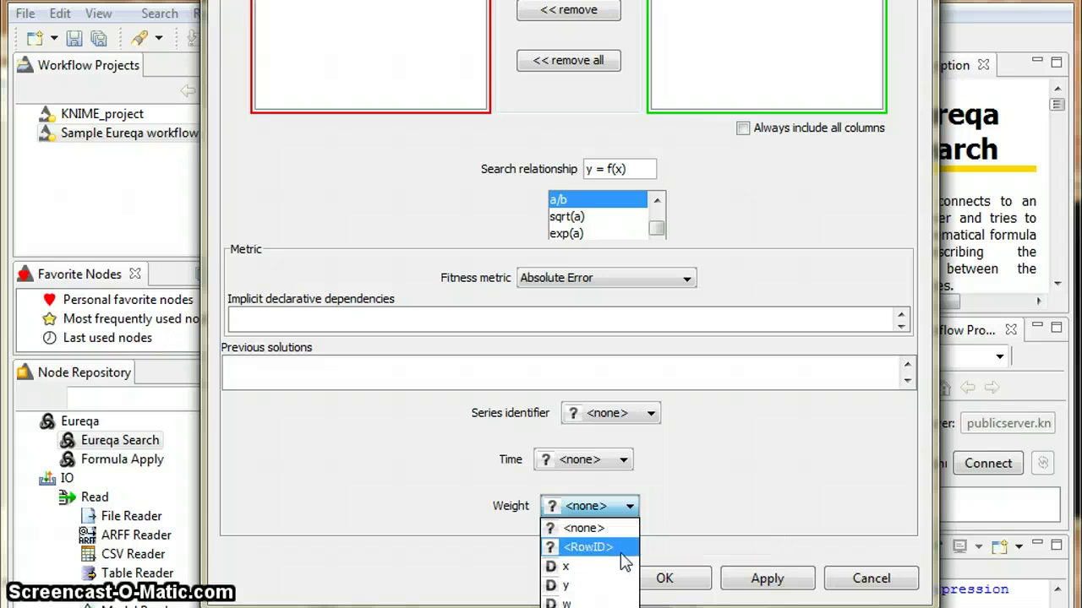
{"action": "left_click", "coordinate": [693, 499]}
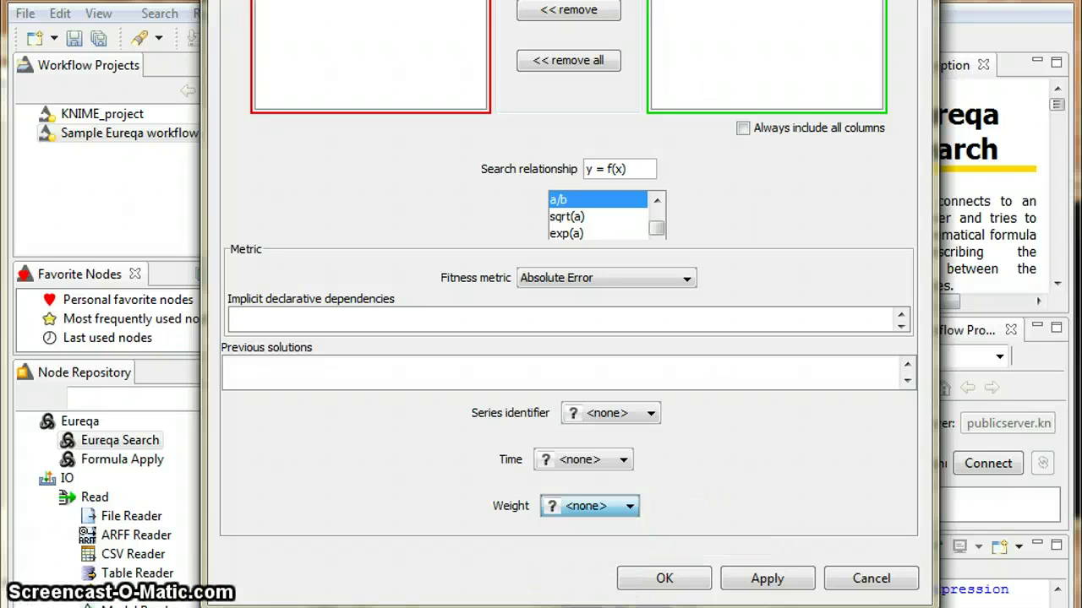
Step: Set the Eureqa search's stop expression to $timeInSec$ >= 6 and check the number of seconds to wait after it is satisfied
{"action": "left_click_drag", "start_coordinate": [605, 0], "coordinate": [653, 95]}
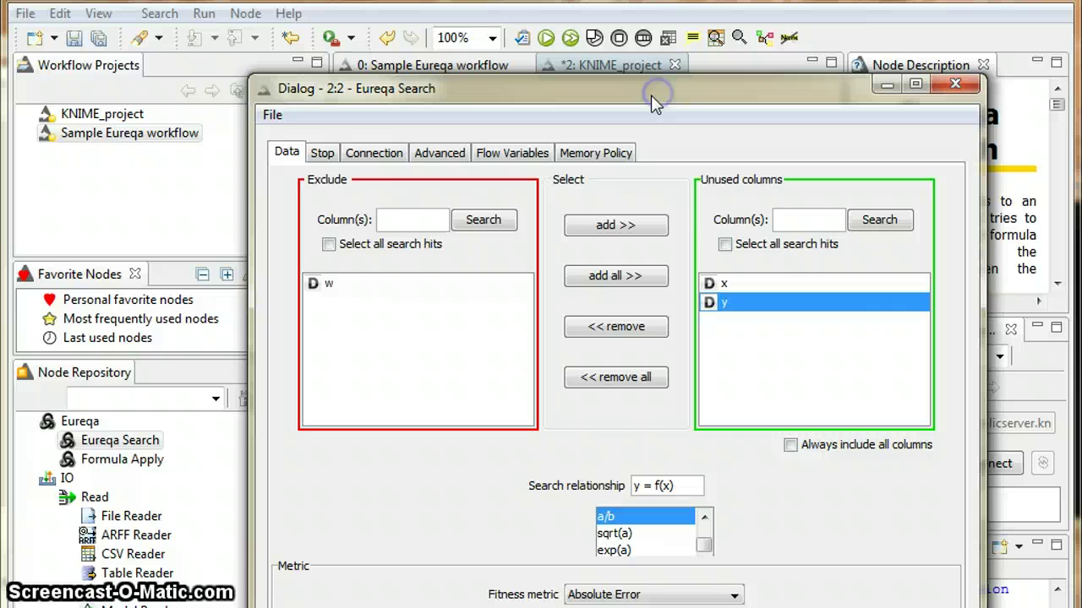
{"action": "left_click", "coordinate": [322, 155]}
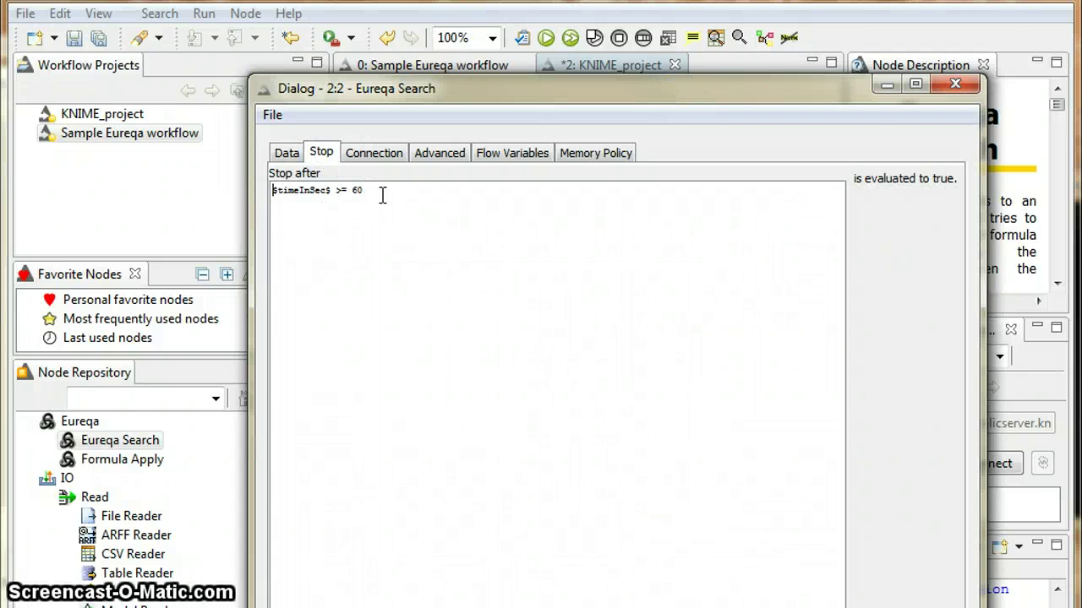
{"action": "left_click", "coordinate": [385, 194]}
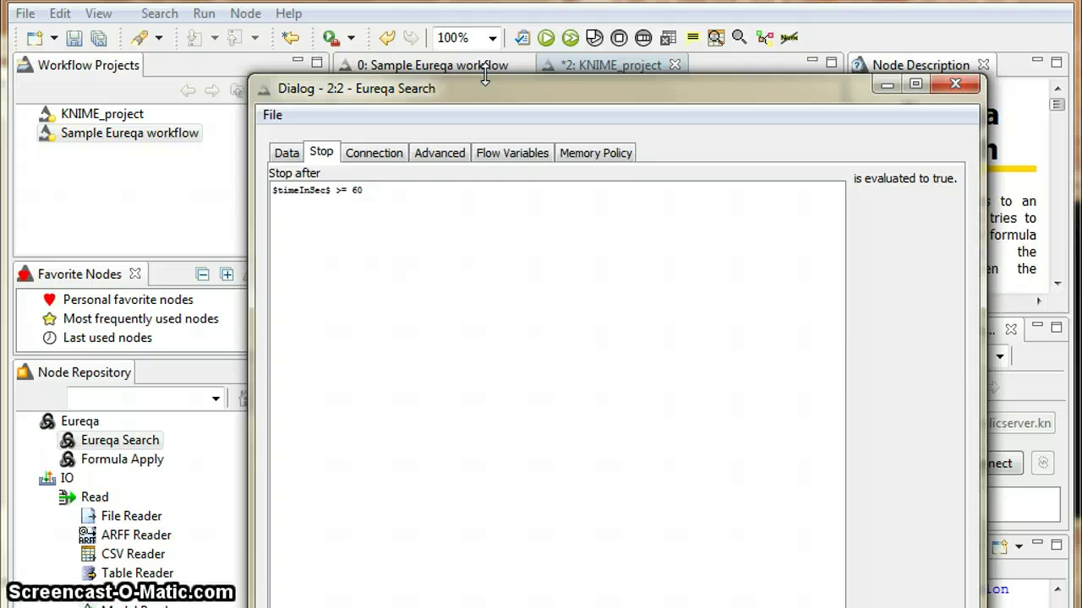
{"action": "left_click_drag", "start_coordinate": [485, 74], "coordinate": [467, 10]}
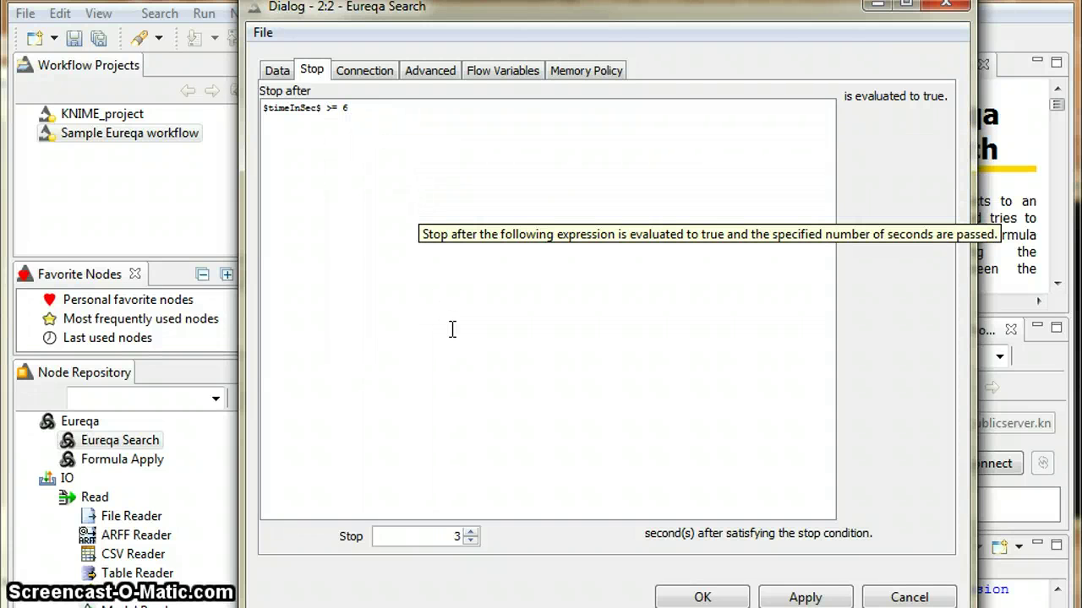
{"action": "left_click", "coordinate": [385, 110]}
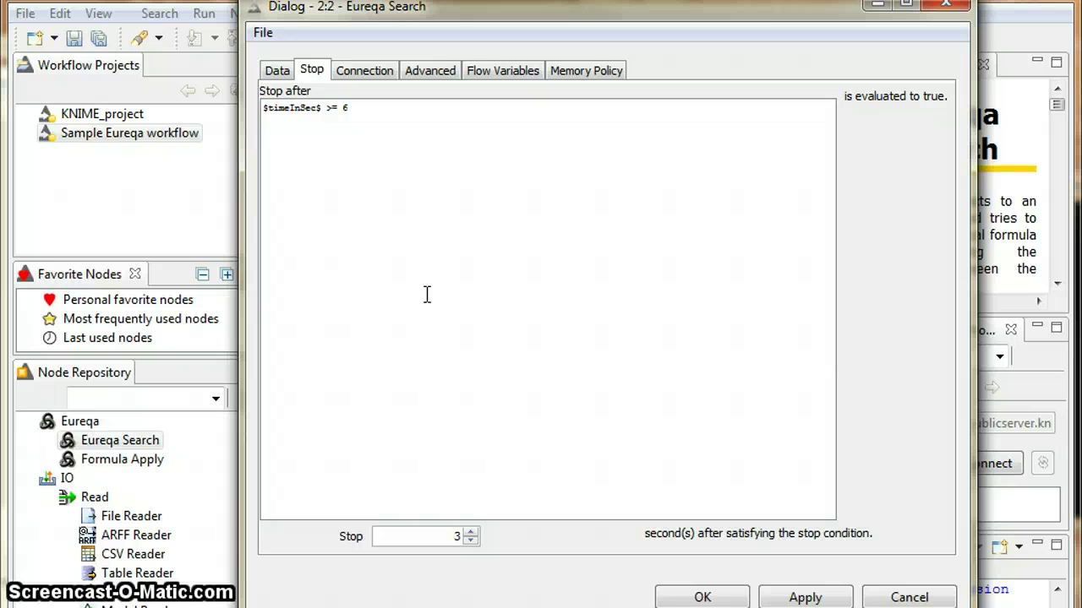
{"action": "left_click", "coordinate": [471, 542]}
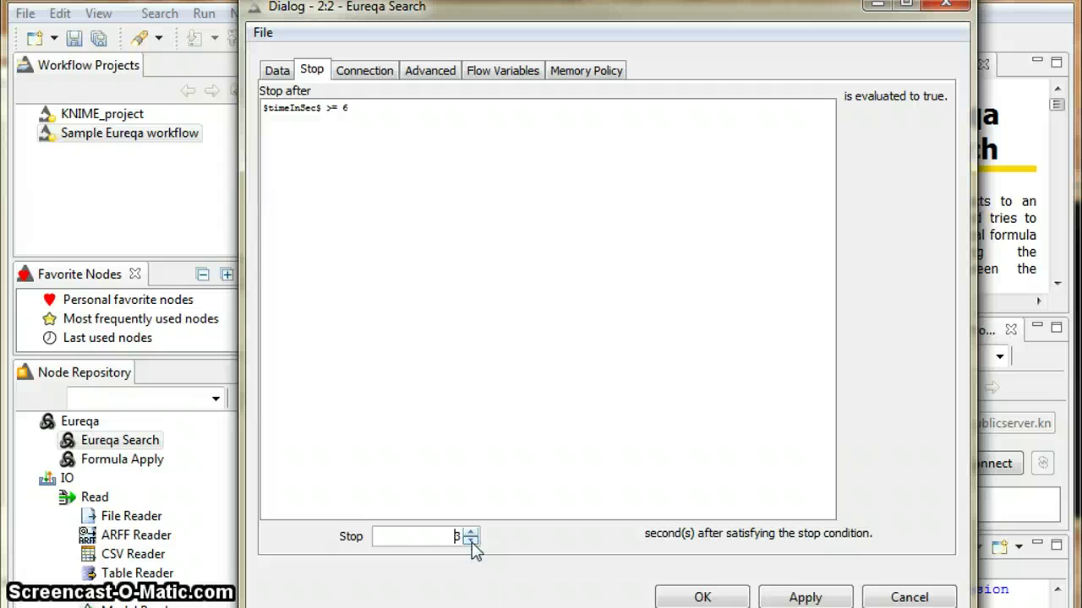
{"action": "left_click", "coordinate": [472, 541]}
{"action": "double_click", "coordinate": [455, 538]}
{"action": "left_click", "coordinate": [490, 470]}
Step: Check the search's server connection and advanced settings, accept the configuration, and execute the Eureqa Search node
{"action": "left_click", "coordinate": [365, 74]}
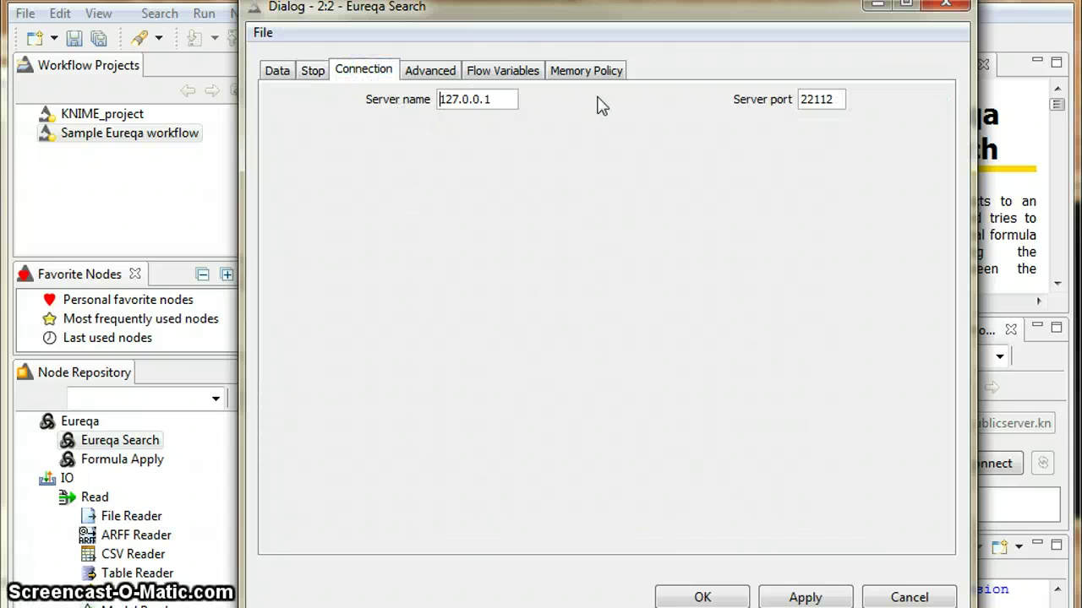
{"action": "left_click", "coordinate": [419, 70]}
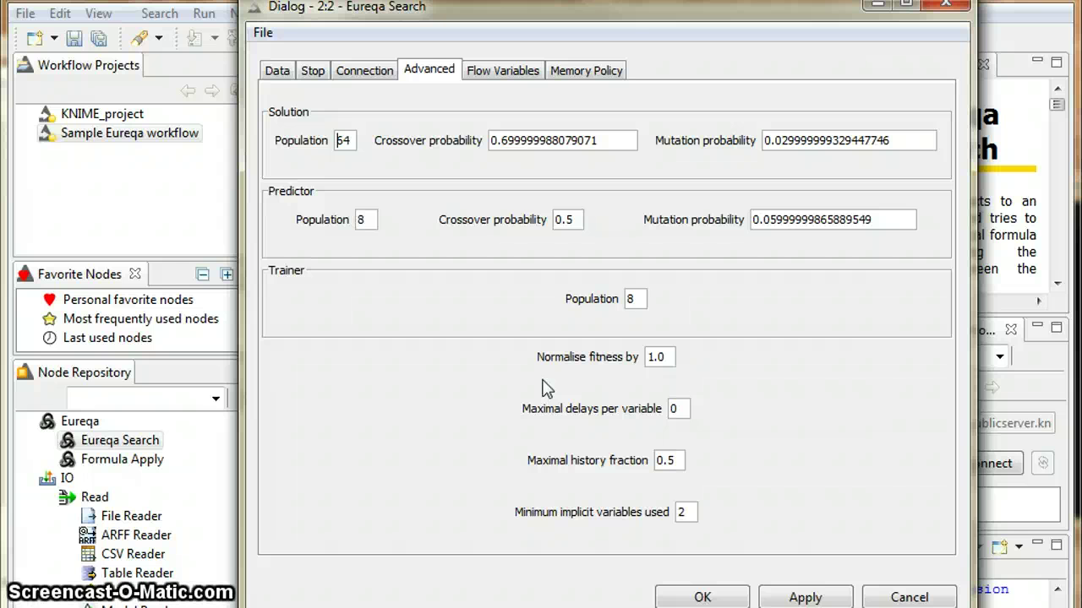
{"action": "left_click", "coordinate": [698, 599]}
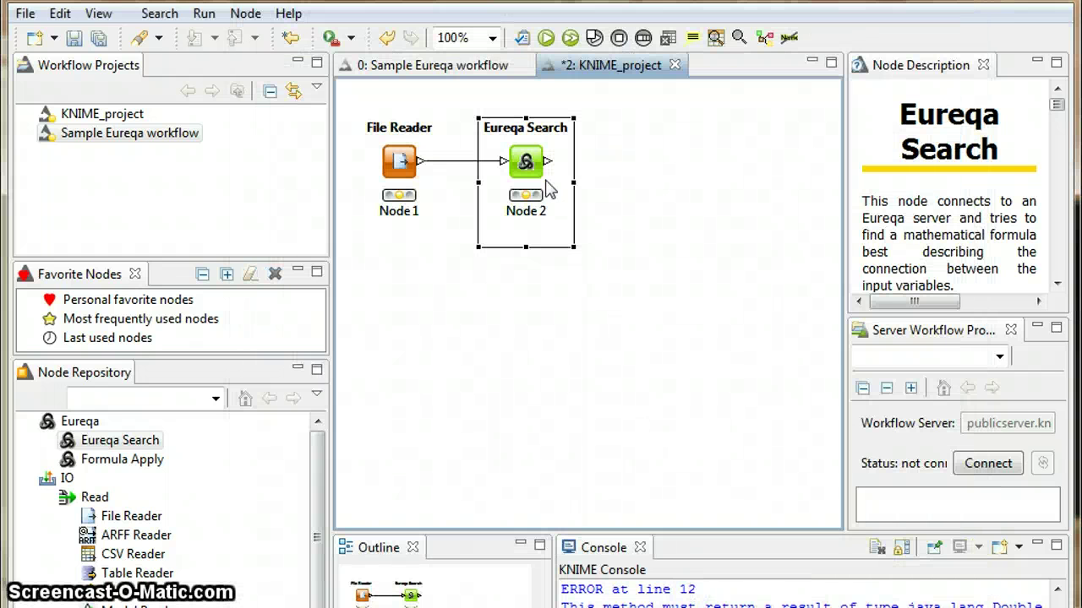
{"action": "right_click", "coordinate": [527, 163]}
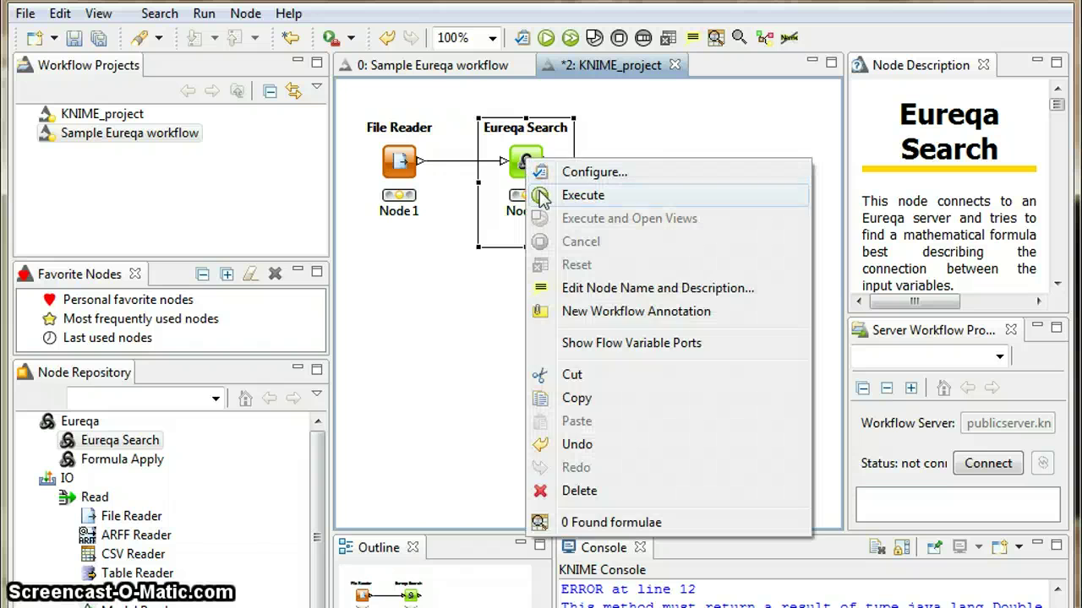
{"action": "left_click", "coordinate": [541, 195]}
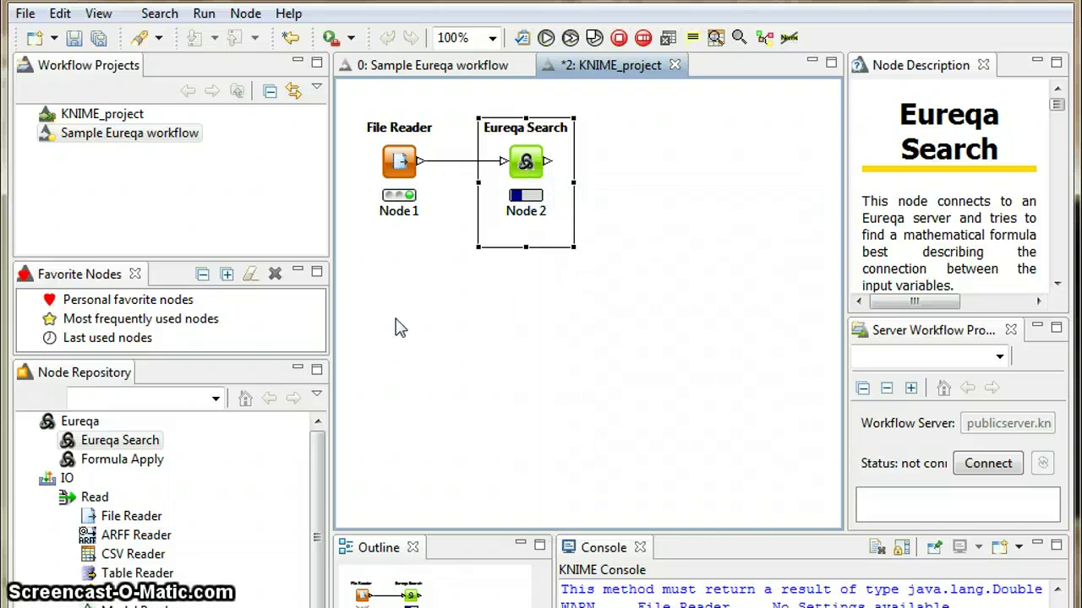
Step: Add a Formula Apply node to the workflow and position it to the right of Eureqa Search
{"action": "left_click_drag", "start_coordinate": [121, 460], "coordinate": [705, 132]}
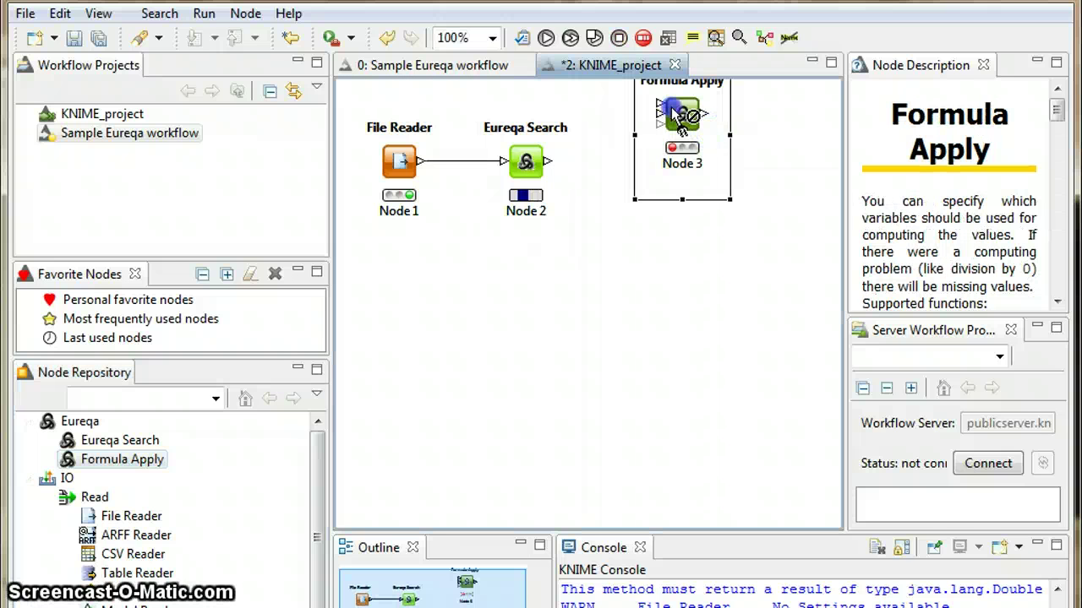
{"action": "left_click", "coordinate": [682, 163]}
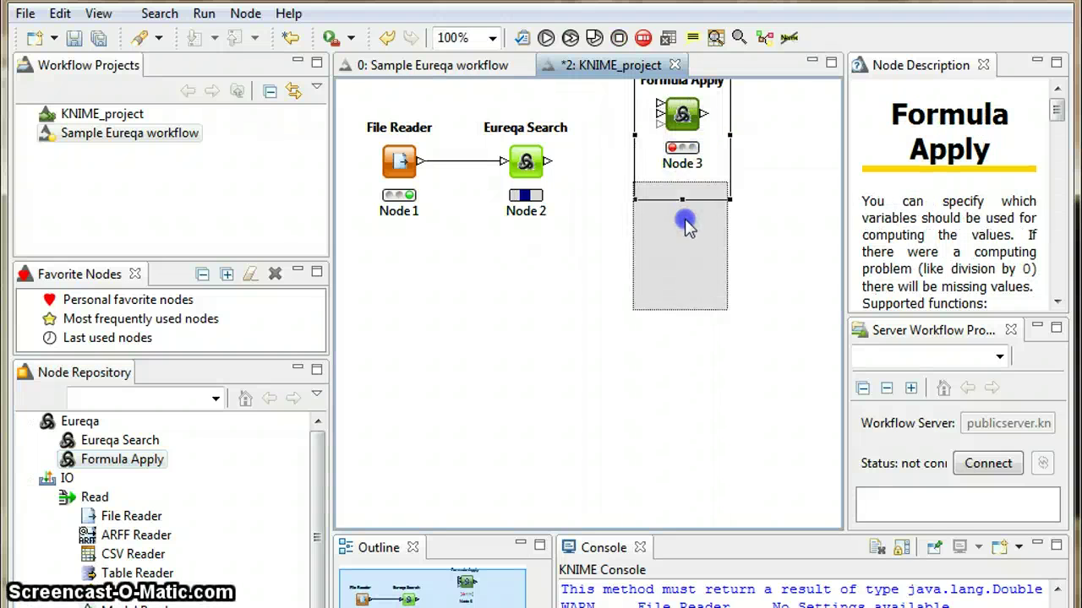
{"action": "left_click", "coordinate": [686, 196]}
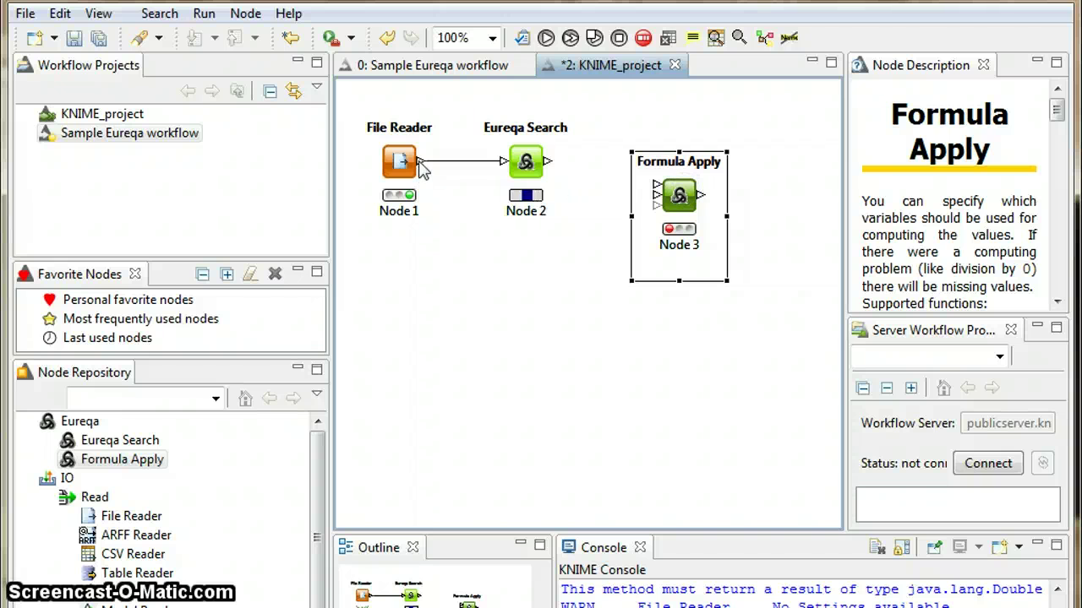
Step: Connect the File Reader's output to Formula Apply's first input and Eureqa Search's output to its second input, with the nodes aligned
{"action": "left_click_drag", "start_coordinate": [420, 161], "coordinate": [666, 164]}
{"action": "left_click", "coordinate": [676, 152]}
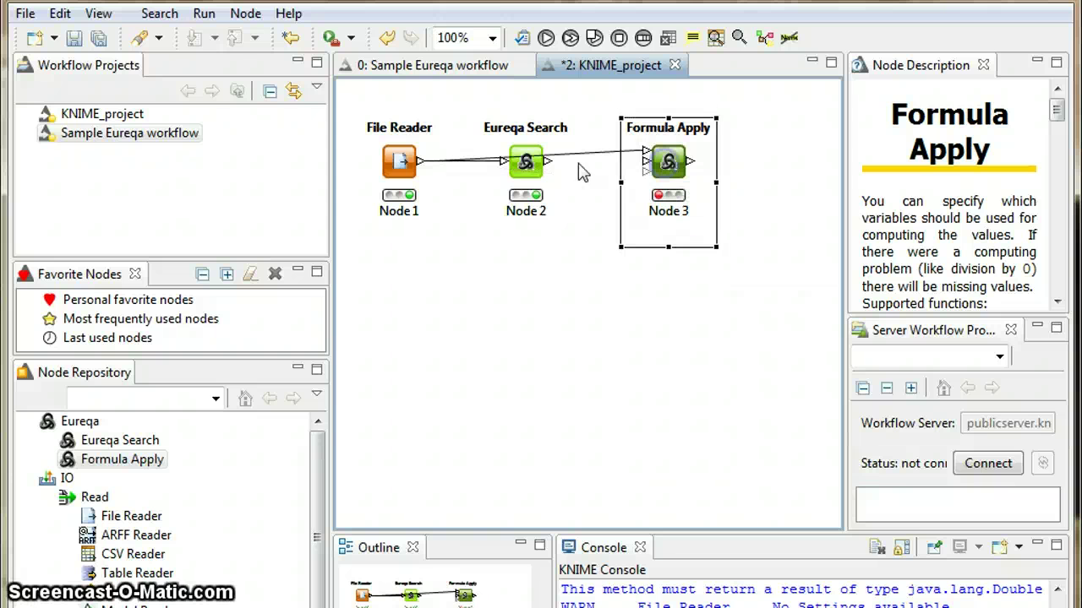
{"action": "left_click_drag", "start_coordinate": [547, 161], "coordinate": [650, 167]}
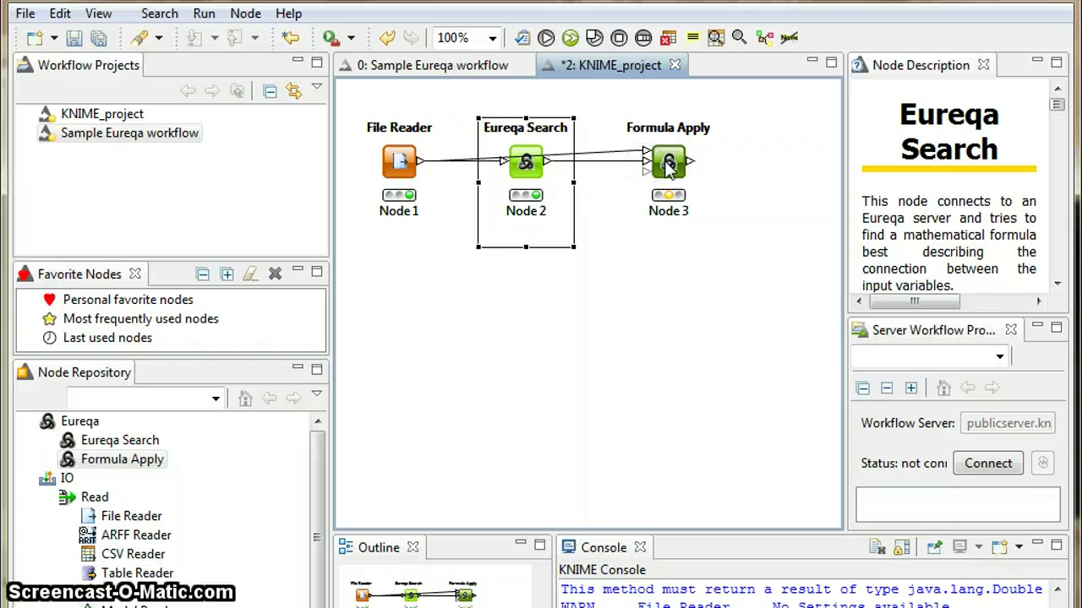
Step: Configure Formula Apply to name the result column "result" and copy the formula column
{"action": "right_click", "coordinate": [669, 167]}
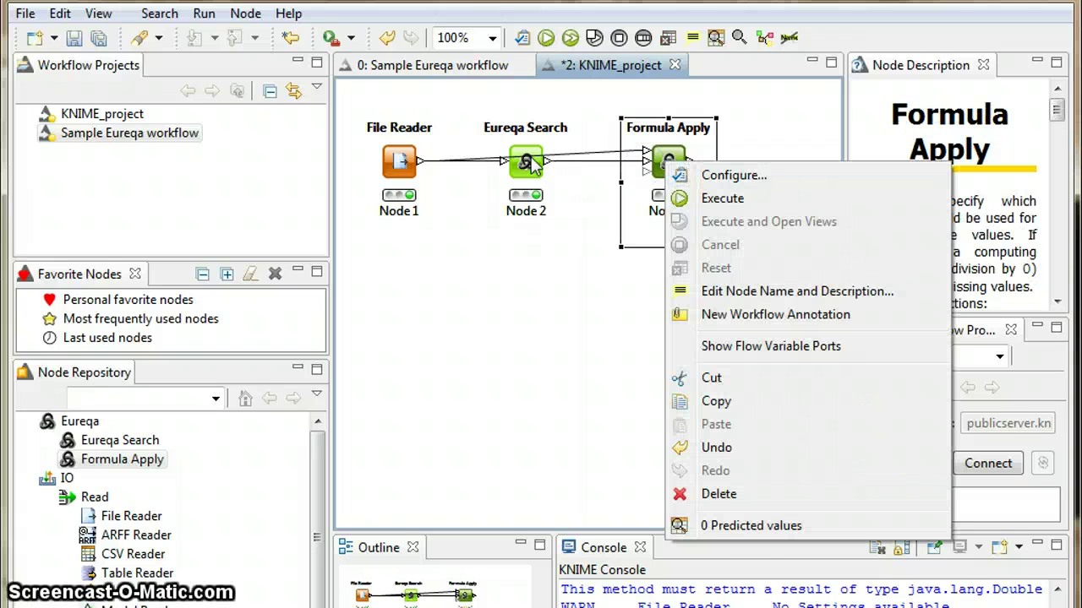
{"action": "left_click", "coordinate": [714, 176]}
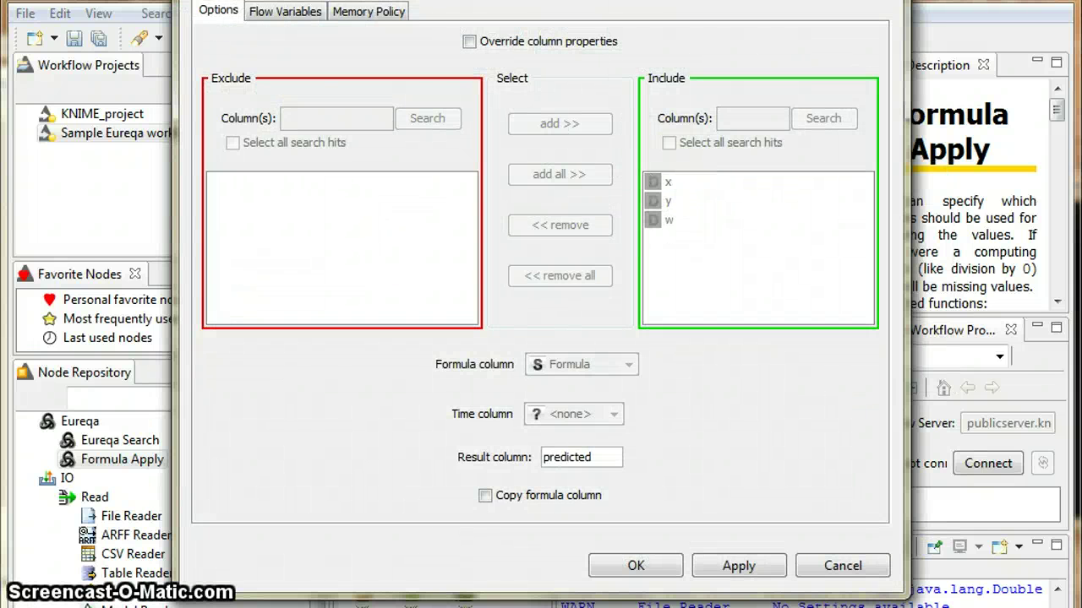
{"action": "left_click_drag", "start_coordinate": [560, 0], "coordinate": [533, 0]}
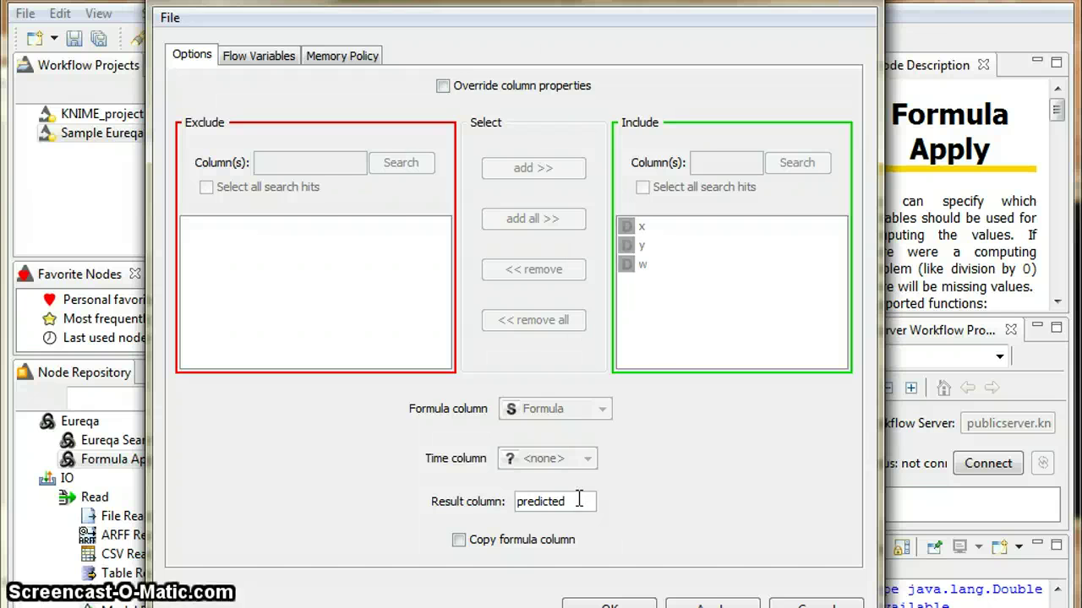
{"action": "left_click_drag", "start_coordinate": [579, 500], "coordinate": [499, 500]}
{"action": "type", "text": "result"}
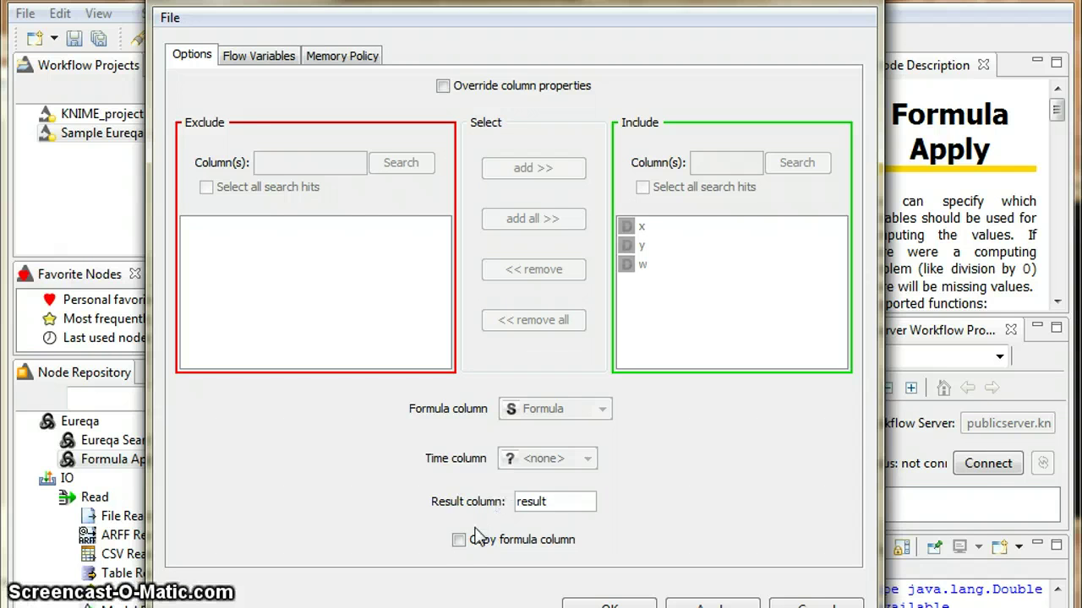
{"action": "left_click", "coordinate": [458, 540]}
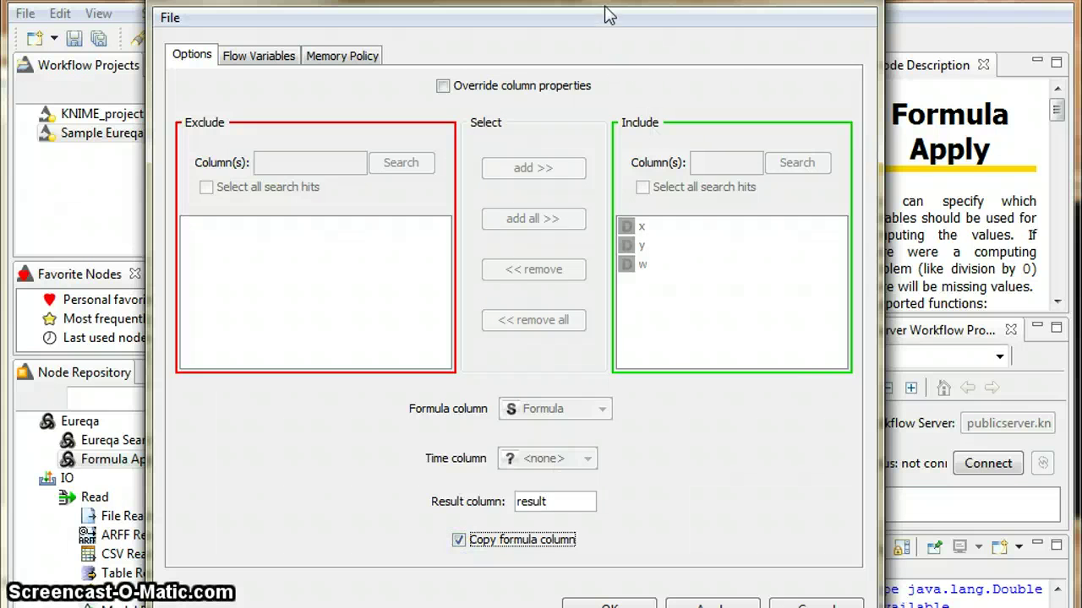
{"action": "left_click_drag", "start_coordinate": [516, 2], "coordinate": [521, 0]}
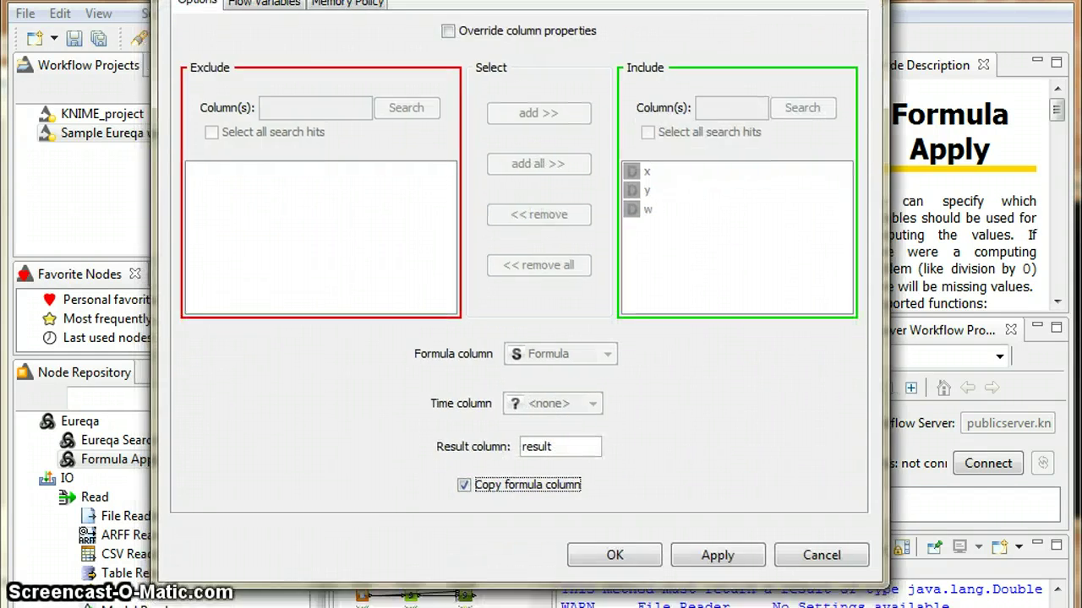
{"action": "left_click", "coordinate": [627, 561]}
Step: Execute the Formula Apply node
{"action": "right_click", "coordinate": [676, 181]}
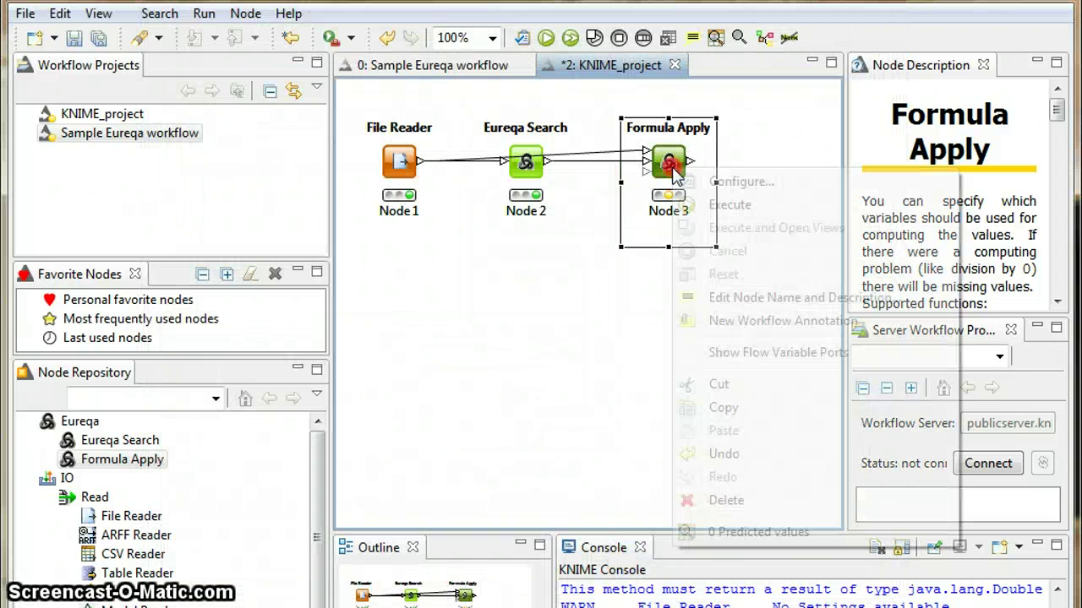
{"action": "left_click", "coordinate": [695, 204]}
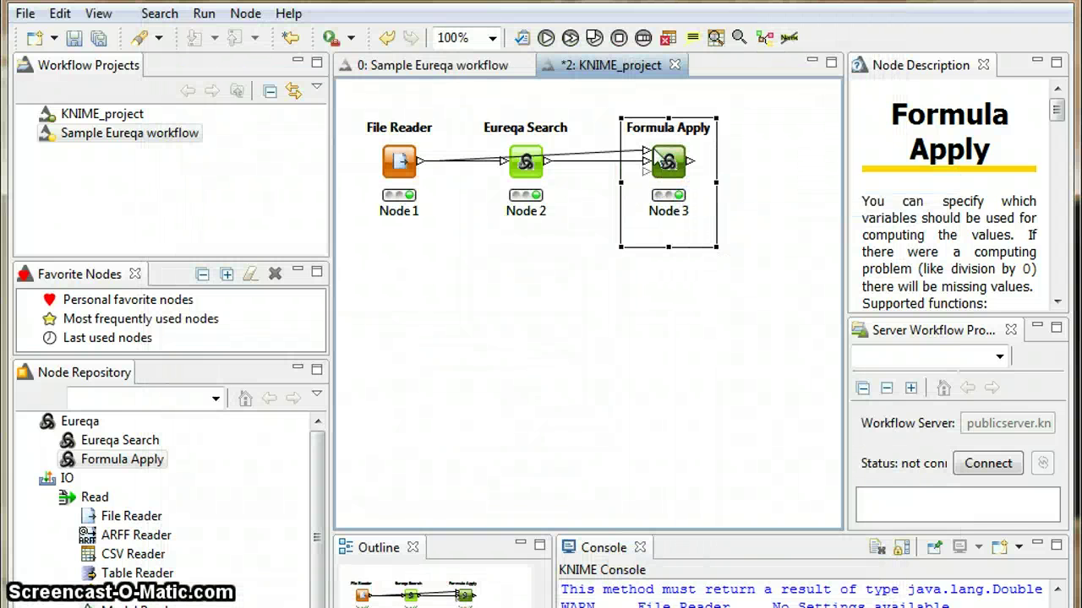
{"action": "right_click", "coordinate": [661, 166]}
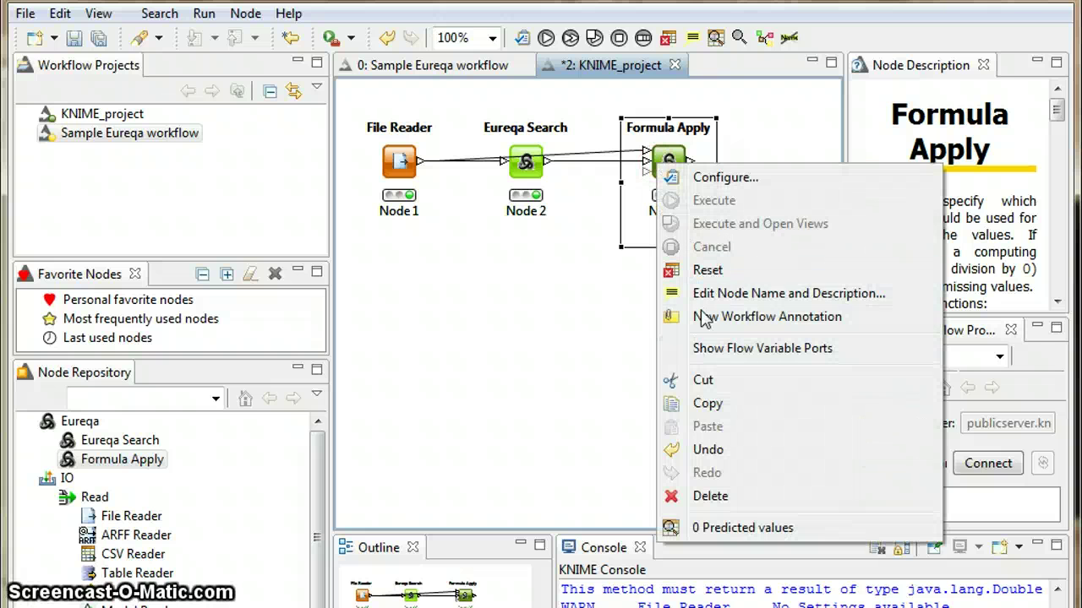
Step: Examine the Eureqa Search node's found formulae with the Formula column widened, and close the table
{"action": "right_click", "coordinate": [539, 169]}
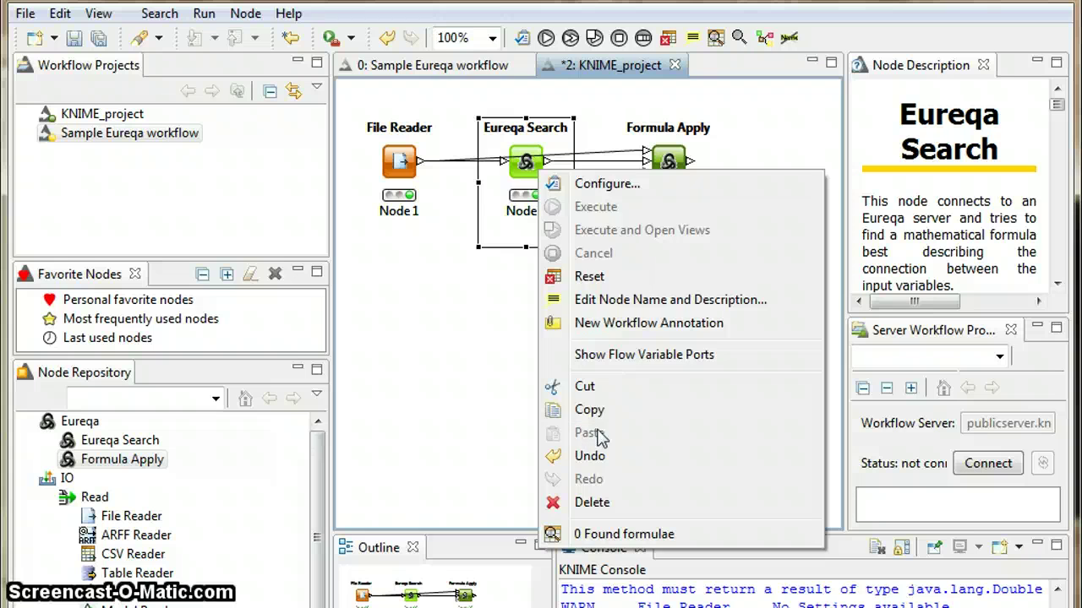
{"action": "left_click", "coordinate": [591, 534]}
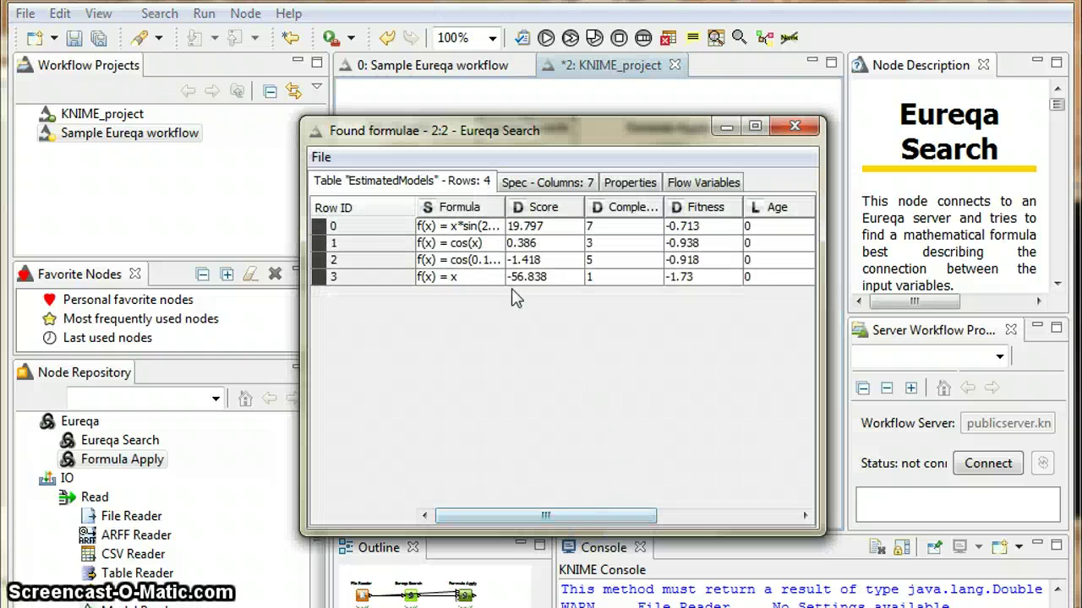
{"action": "left_click_drag", "start_coordinate": [518, 205], "coordinate": [572, 205]}
{"action": "left_click", "coordinate": [477, 228]}
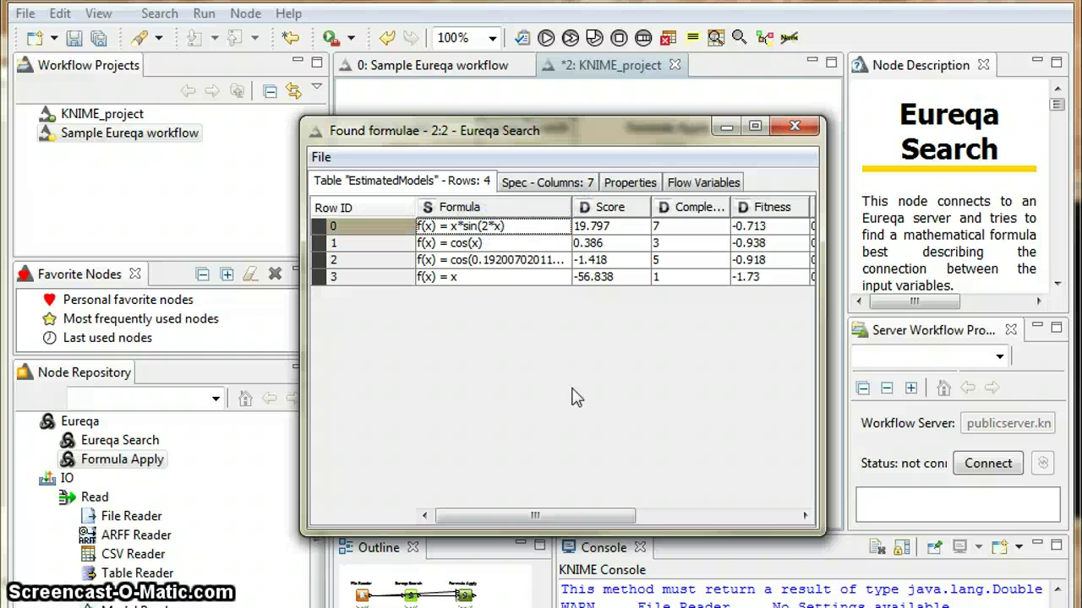
{"action": "left_click", "coordinate": [795, 126]}
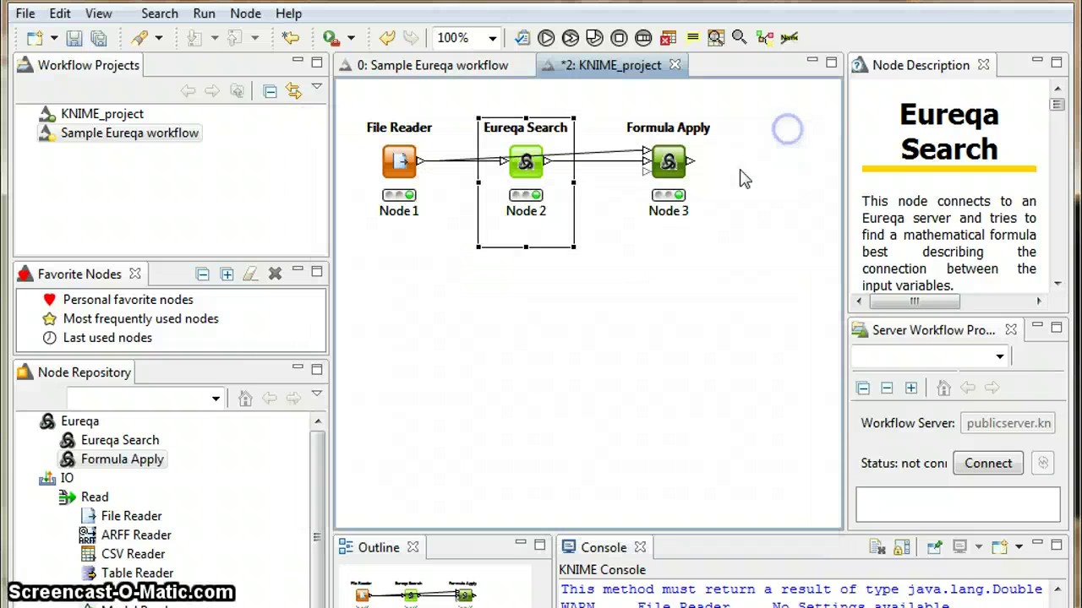
Step: Examine the Formula Apply node's predicted values table with the Formula column widened, comparing y with result, and close the table
{"action": "right_click", "coordinate": [679, 169]}
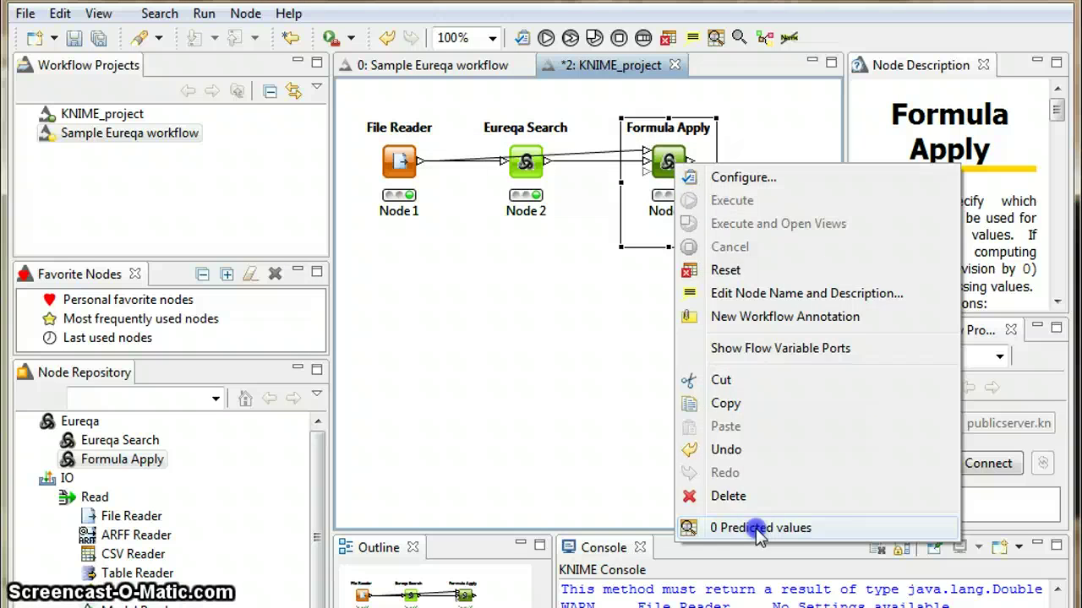
{"action": "left_click", "coordinate": [691, 524]}
{"action": "left_click", "coordinate": [786, 514]}
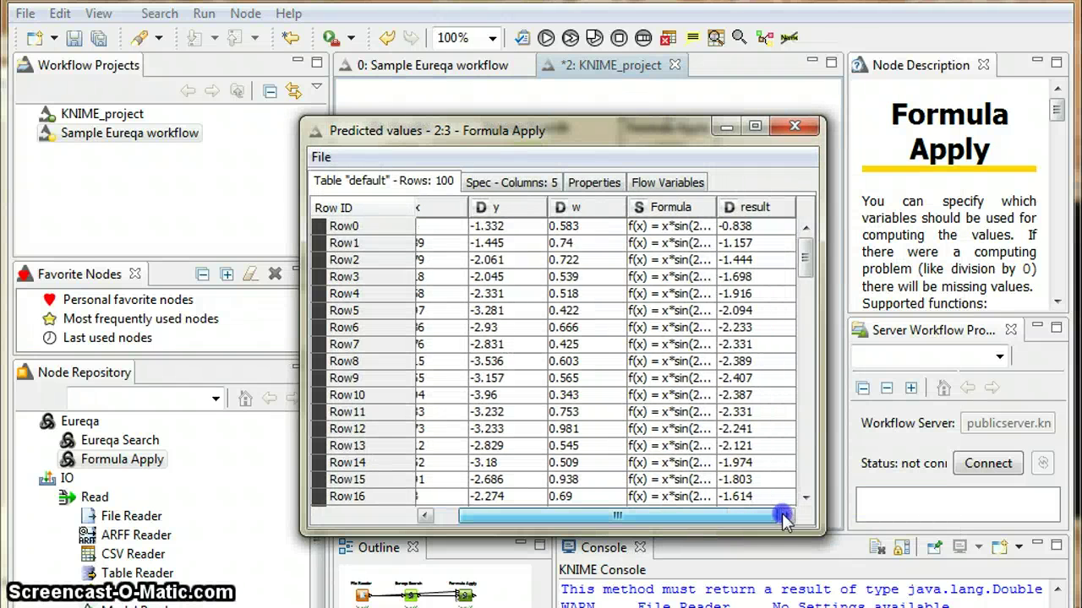
{"action": "mouse_move", "coordinate": [717, 207]}
{"action": "left_mouse_down"}
{"action": "mouse_move", "coordinate": [743, 207]}
{"action": "mouse_move", "coordinate": [728, 206]}
{"action": "left_mouse_up"}
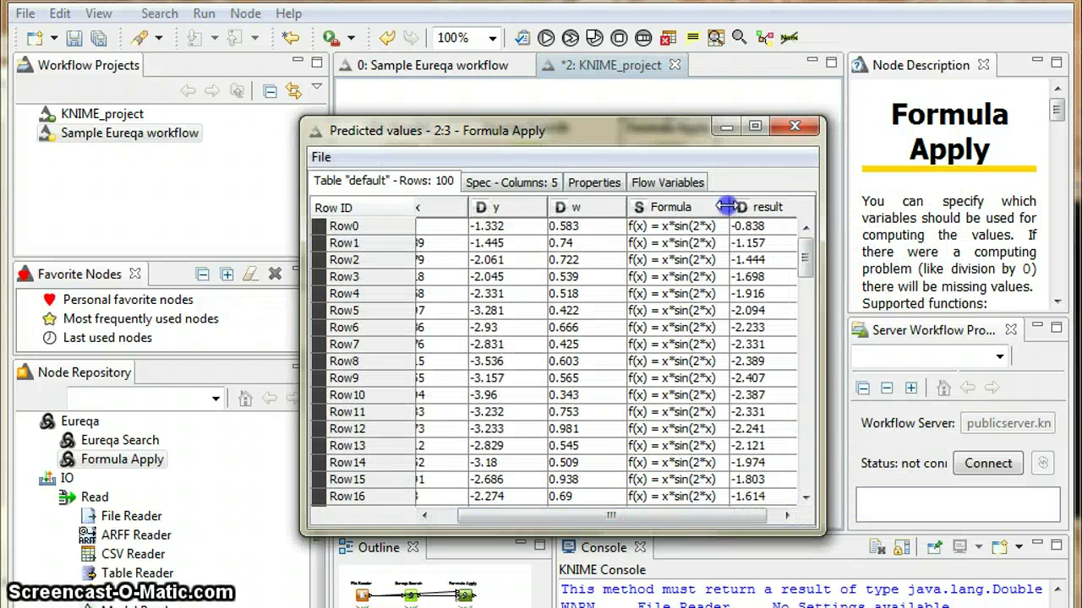
{"action": "left_click", "coordinate": [526, 227]}
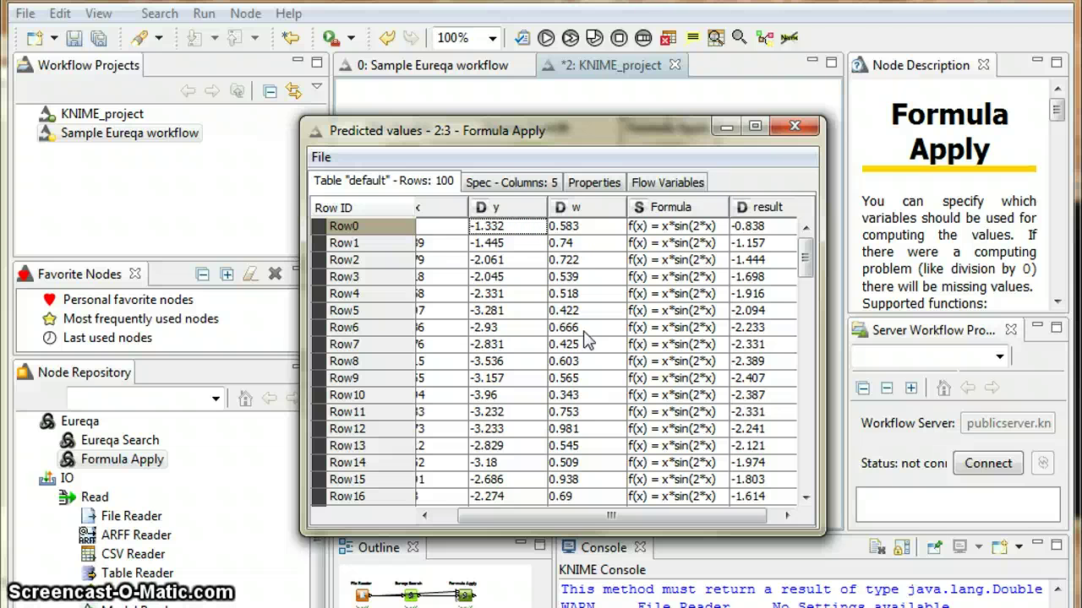
{"action": "left_click", "coordinate": [794, 126]}
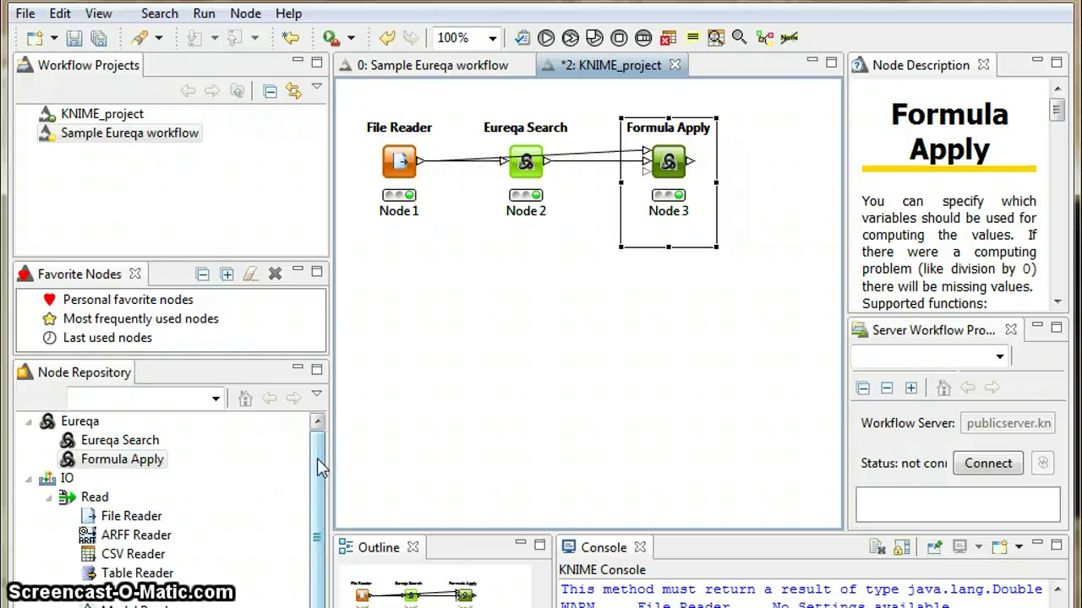
Step: Examine the settings in knime.ini from the knime_2.3.4 folder, close the file and return to the KNIME workflow
{"action": "left_click_drag", "start_coordinate": [321, 469], "coordinate": [314, 574]}
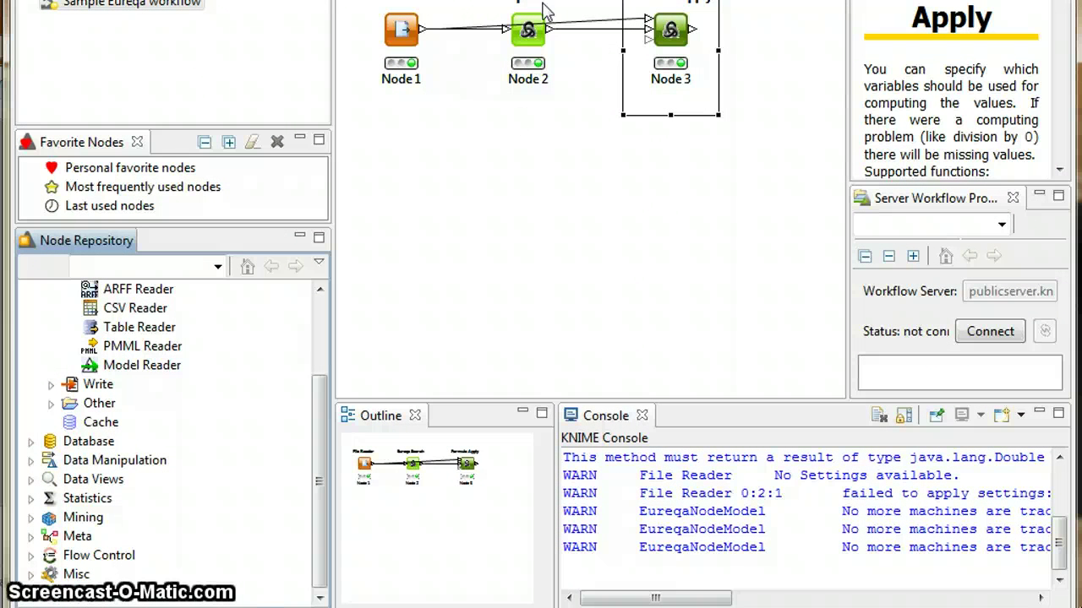
{"action": "key", "text": "alt+Tab"}
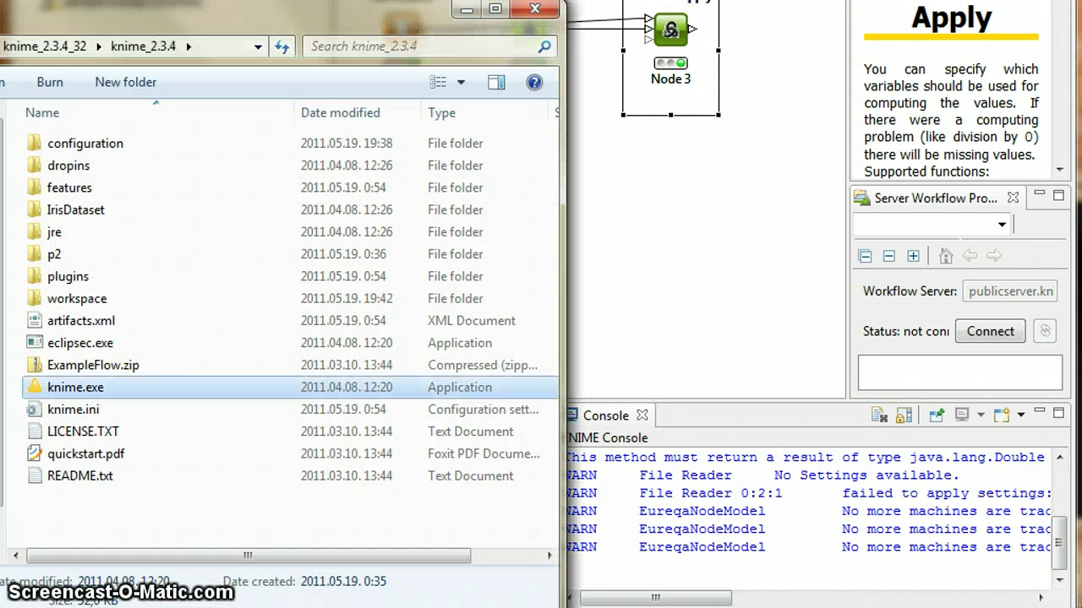
{"action": "double_click", "coordinate": [88, 409]}
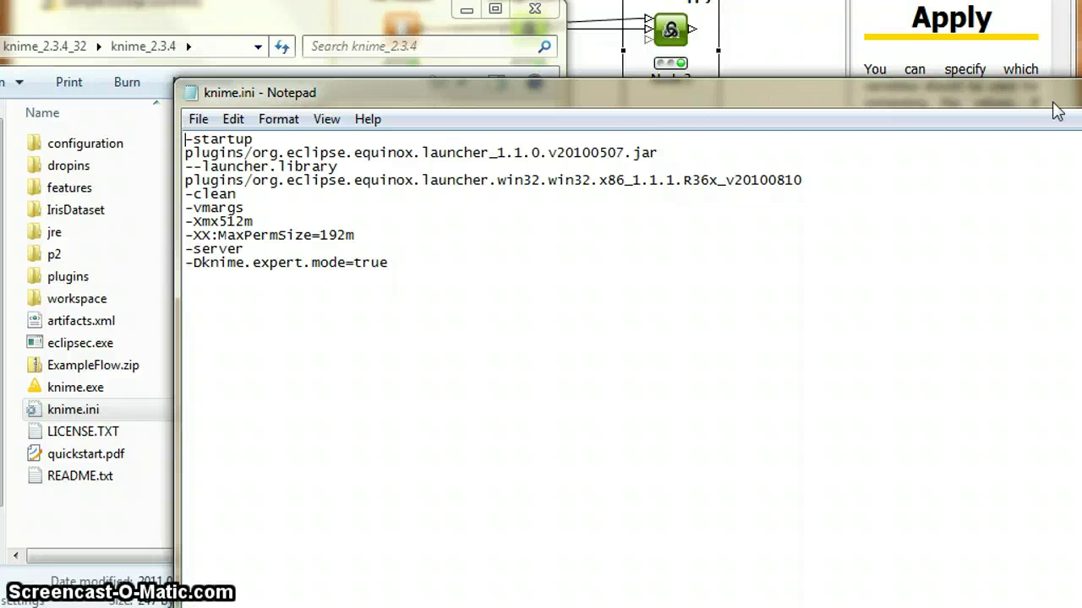
{"action": "left_click_drag", "start_coordinate": [1053, 104], "coordinate": [652, 73]}
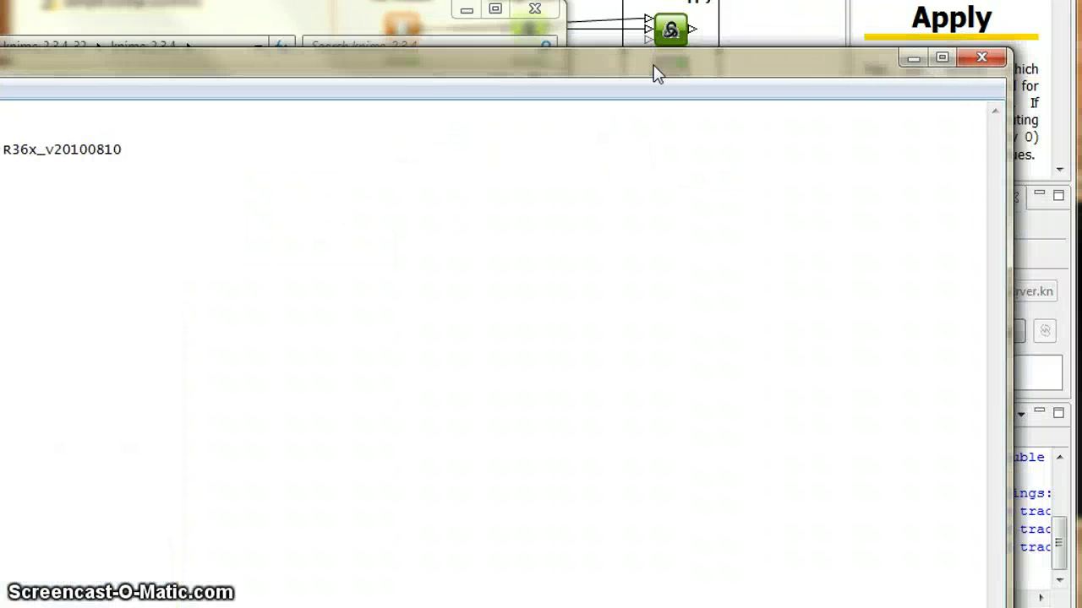
{"action": "left_click", "coordinate": [981, 61]}
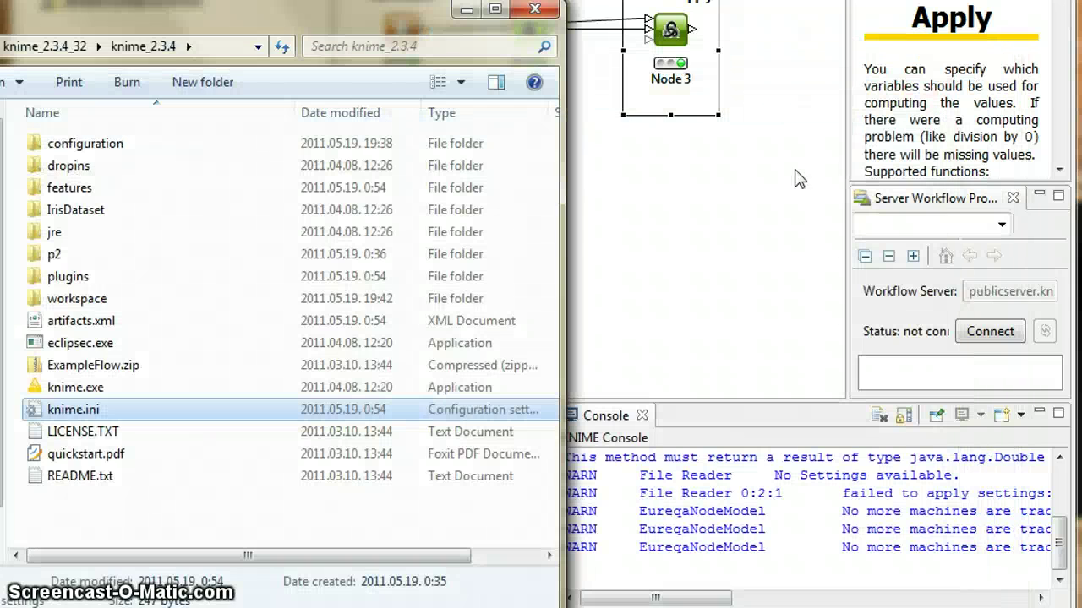
{"action": "left_click", "coordinate": [466, 10]}
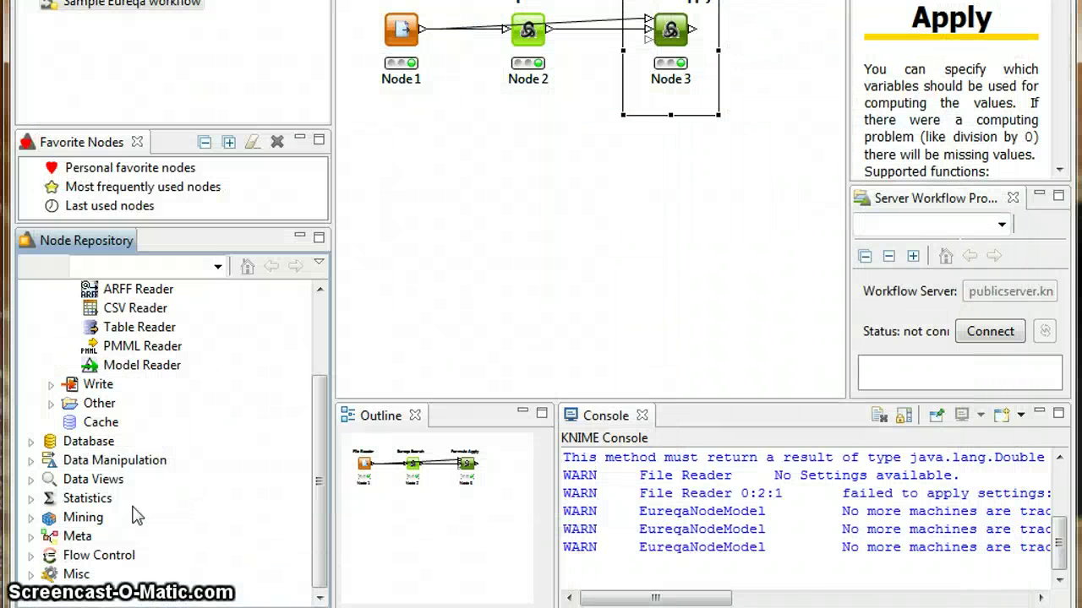
Step: Add a Variables Loop (Data) meta node, connecting File Reader's output to its first input and Eureqa Search's output to its second
{"action": "left_click", "coordinate": [30, 537]}
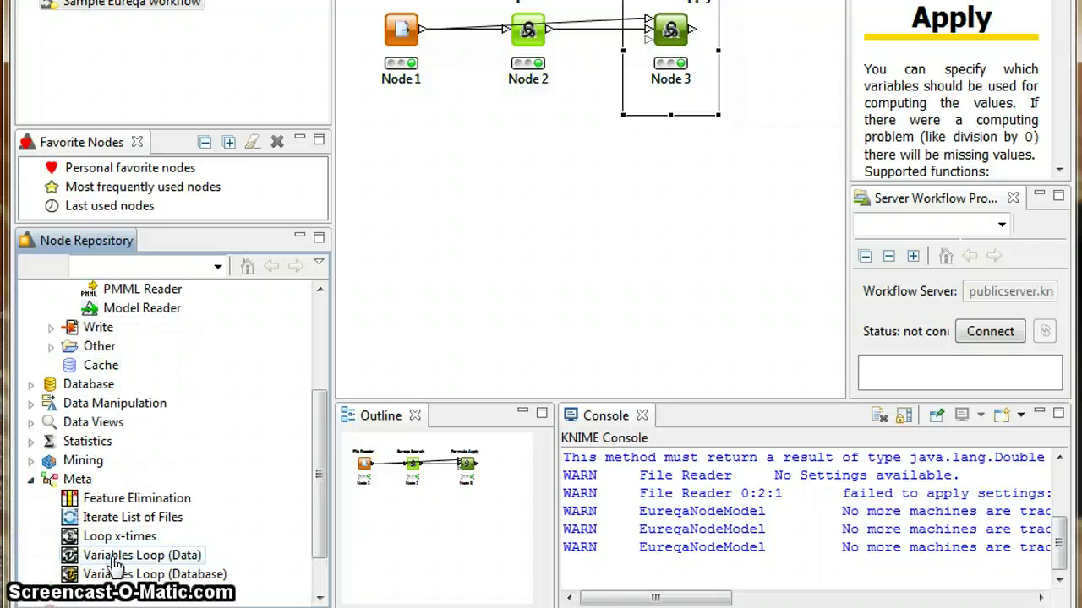
{"action": "left_click_drag", "start_coordinate": [114, 559], "coordinate": [483, 173]}
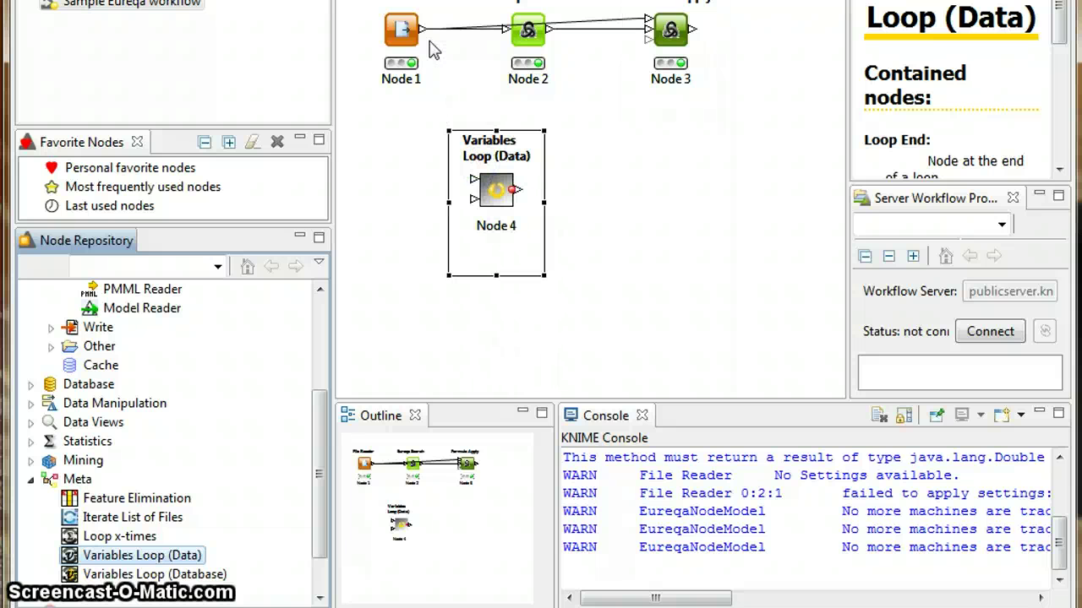
{"action": "mouse_move", "coordinate": [422, 29]}
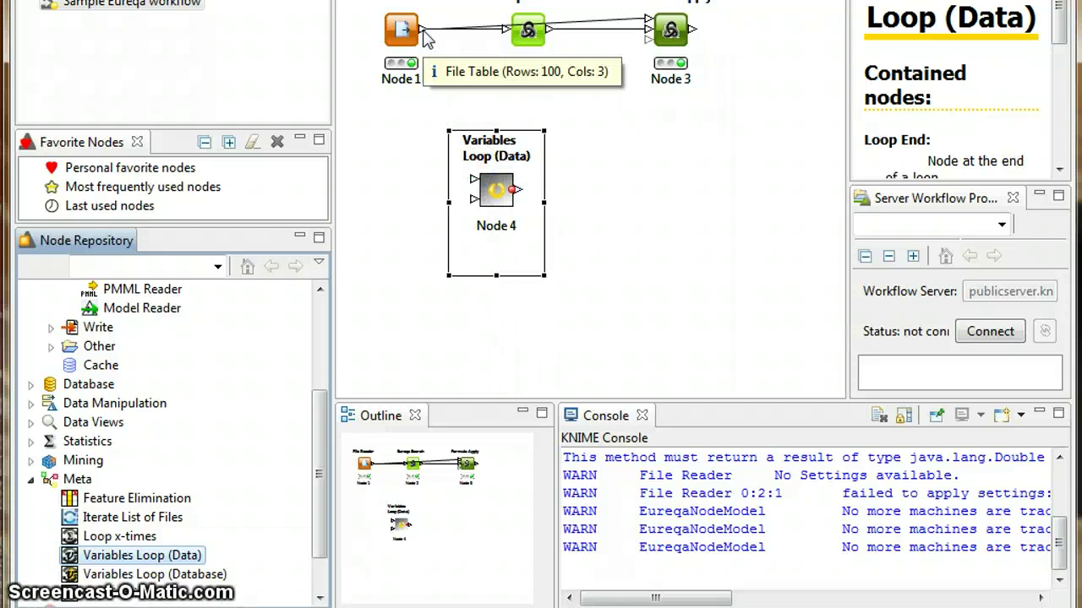
{"action": "left_click_drag", "start_coordinate": [425, 37], "coordinate": [472, 180]}
{"action": "left_click_drag", "start_coordinate": [425, 40], "coordinate": [470, 179]}
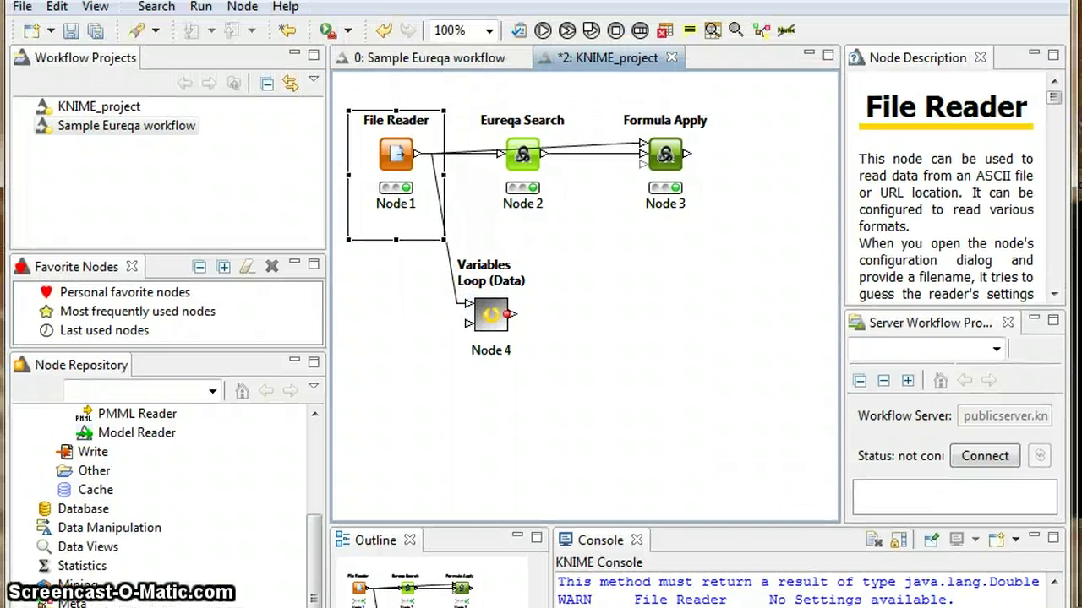
{"action": "left_click_drag", "start_coordinate": [490, 318], "coordinate": [580, 292]}
{"action": "left_click_drag", "start_coordinate": [545, 154], "coordinate": [580, 297]}
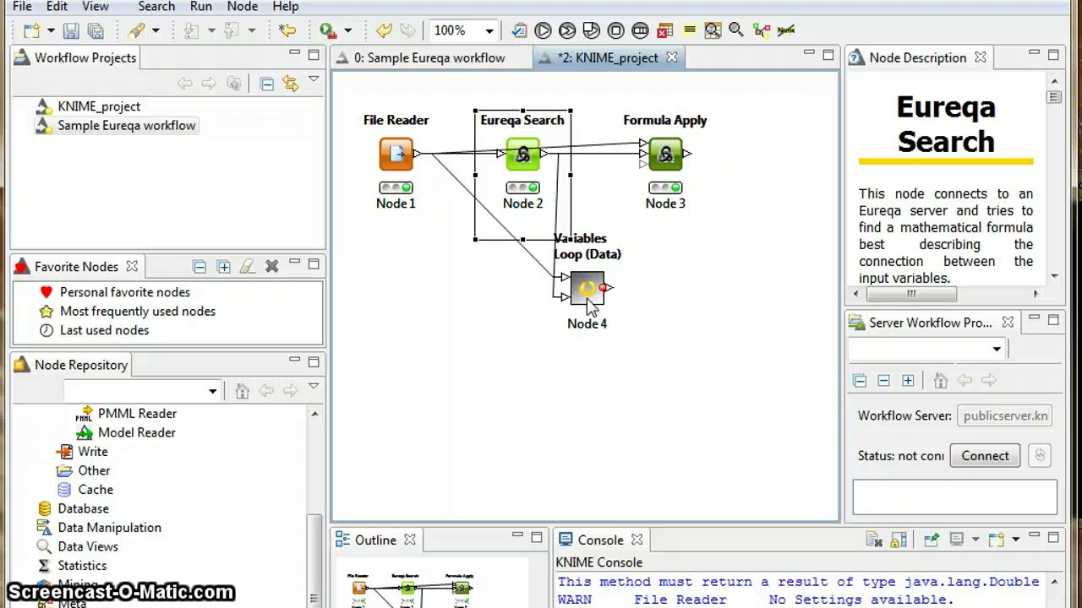
Step: Open the Variables Loop (Data) meta node and add a Java Snippet node inside it
{"action": "double_click", "coordinate": [587, 303]}
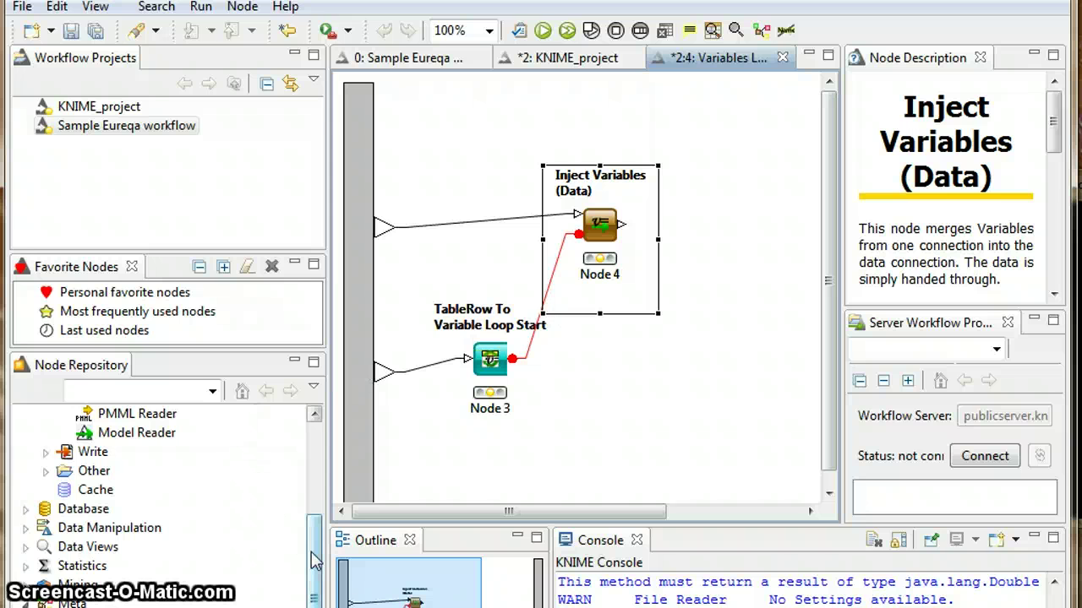
{"action": "left_click_drag", "start_coordinate": [314, 562], "coordinate": [321, 444]}
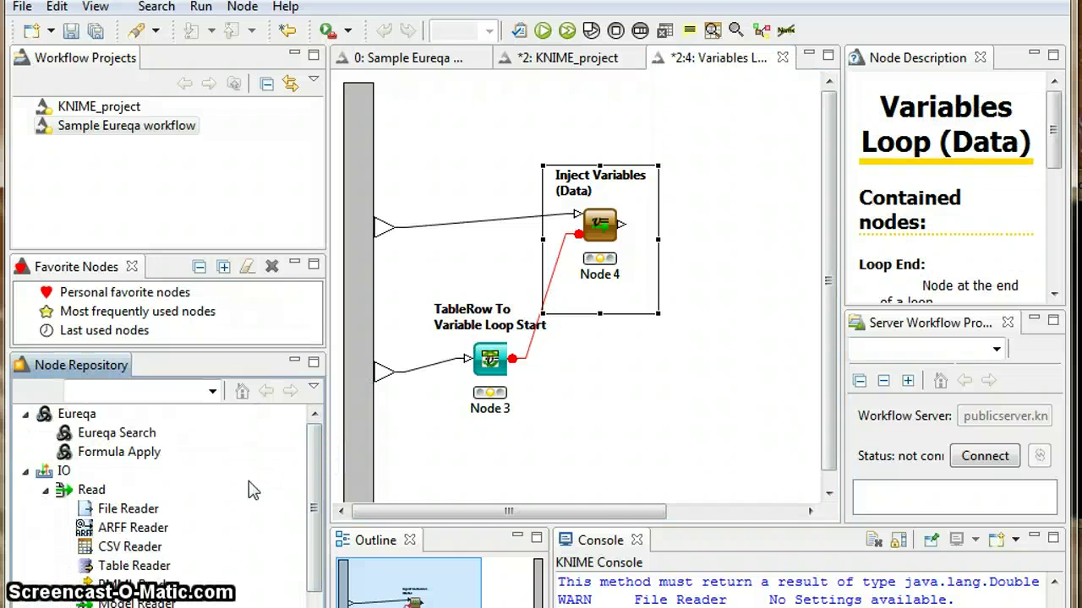
{"action": "left_click_drag", "start_coordinate": [312, 490], "coordinate": [312, 602]}
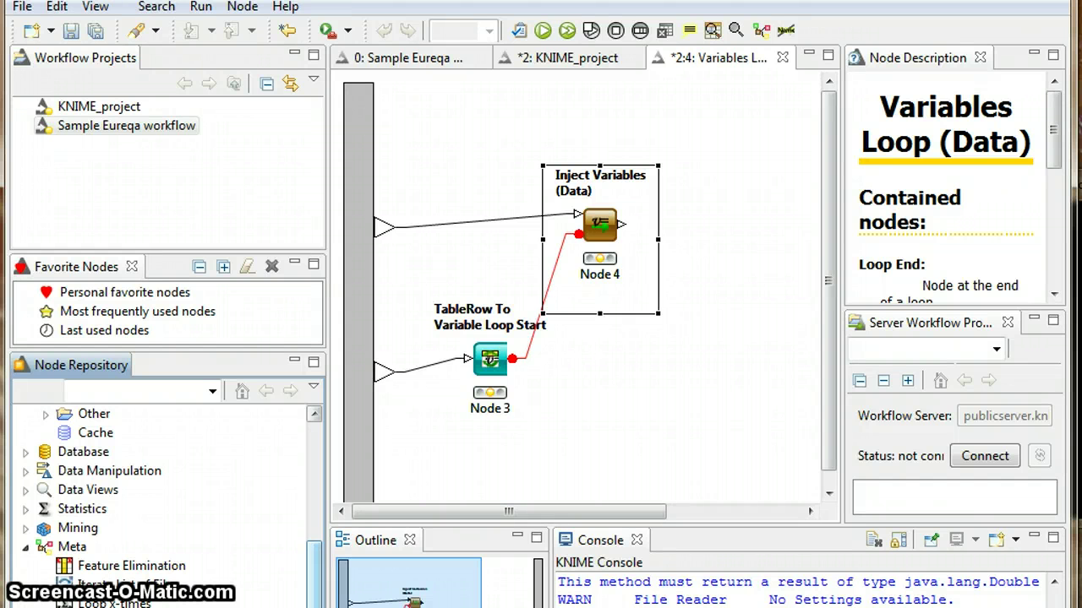
{"action": "scroll", "coordinate": [196, 551], "scroll_direction": "down", "scroll_amount": 1}
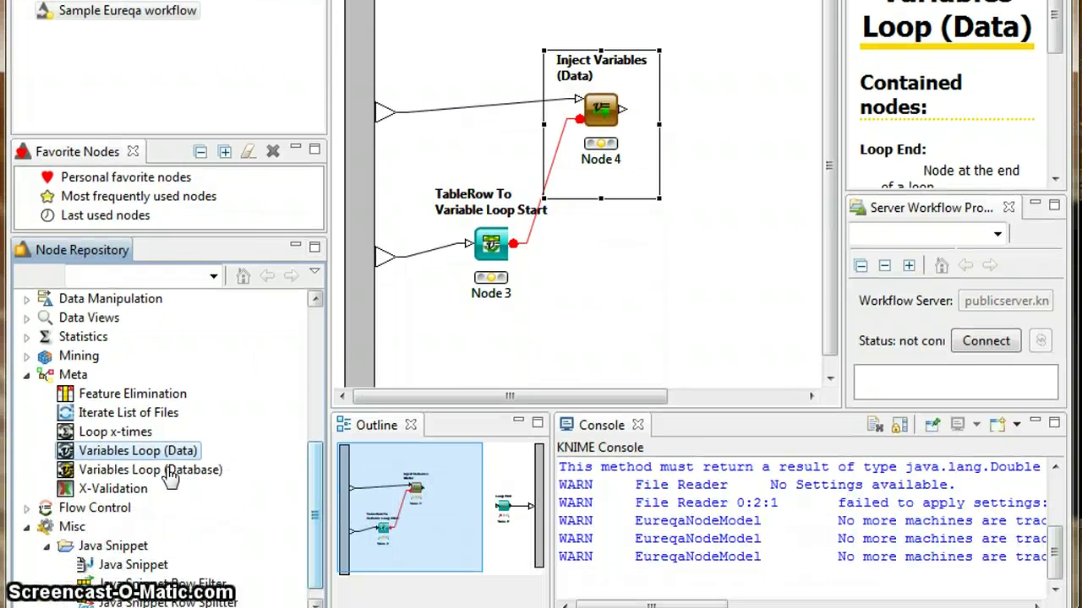
{"action": "left_click_drag", "start_coordinate": [136, 570], "coordinate": [701, 242]}
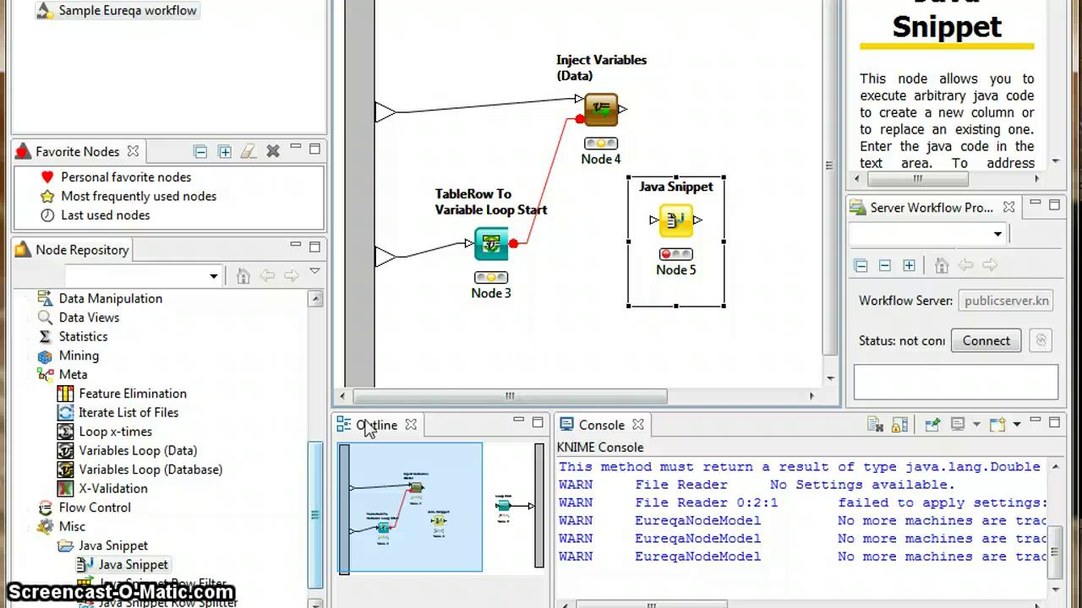
Step: Add a Variable To TableColumn node below Inject Variables (Data), with Java Snippet placed to its right
{"action": "left_click", "coordinate": [318, 481]}
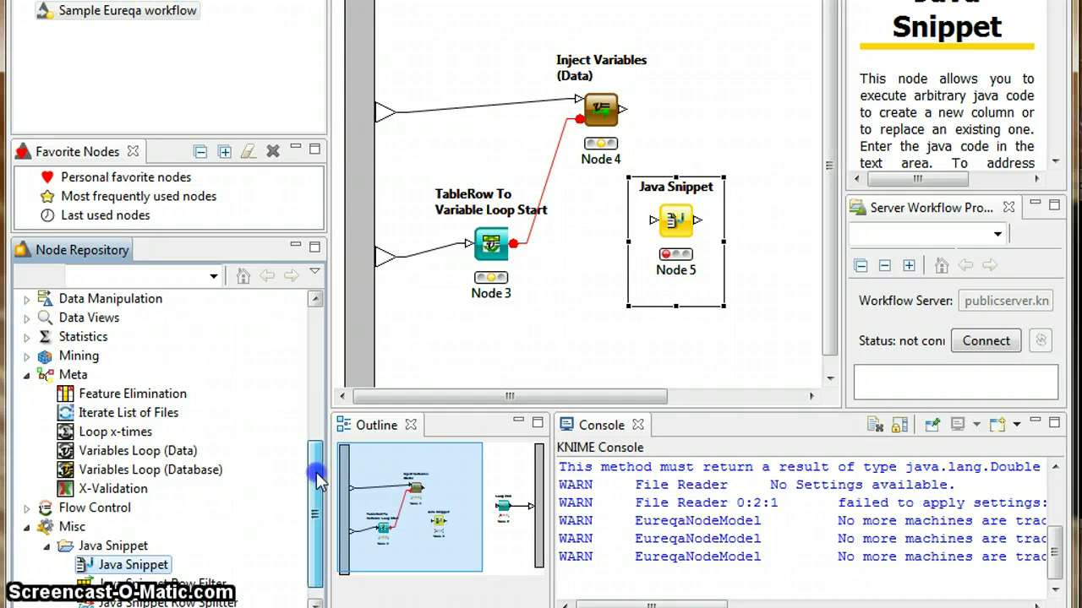
{"action": "left_click_drag", "start_coordinate": [319, 481], "coordinate": [314, 495]}
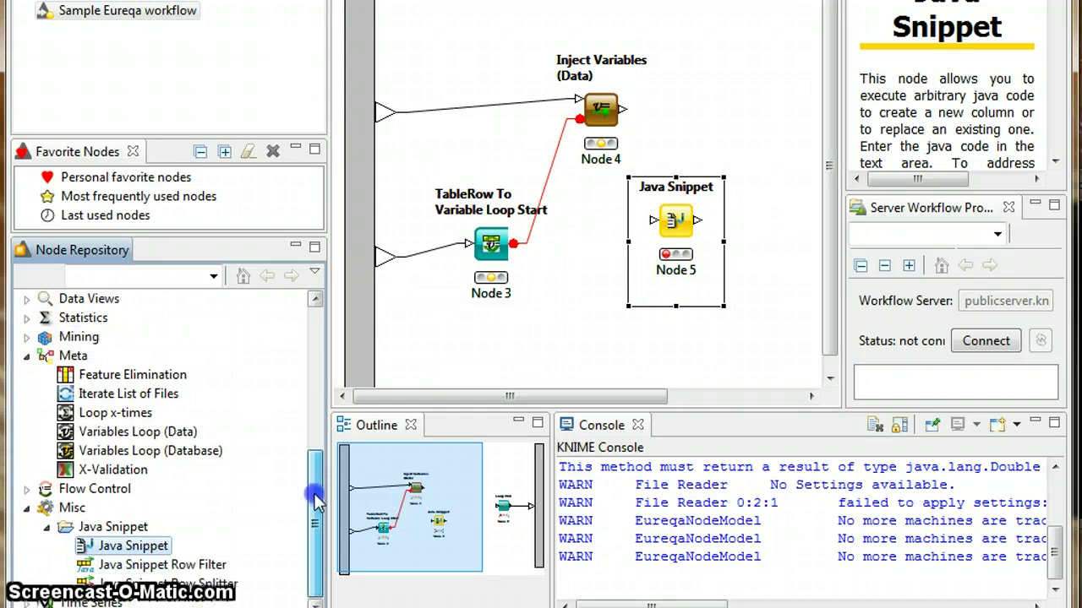
{"action": "left_click", "coordinate": [26, 489]}
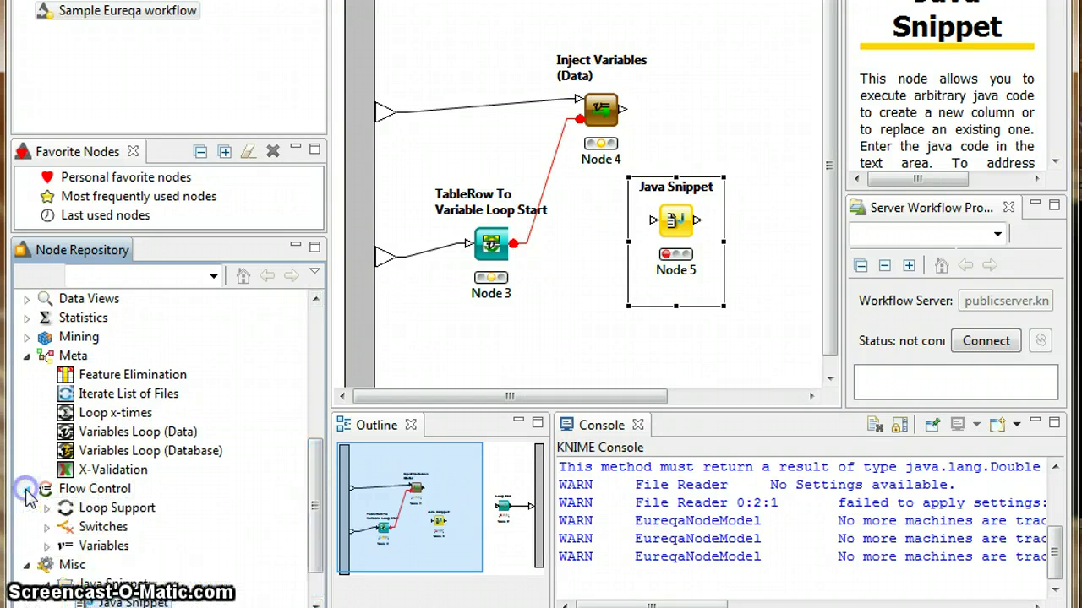
{"action": "left_click", "coordinate": [46, 546]}
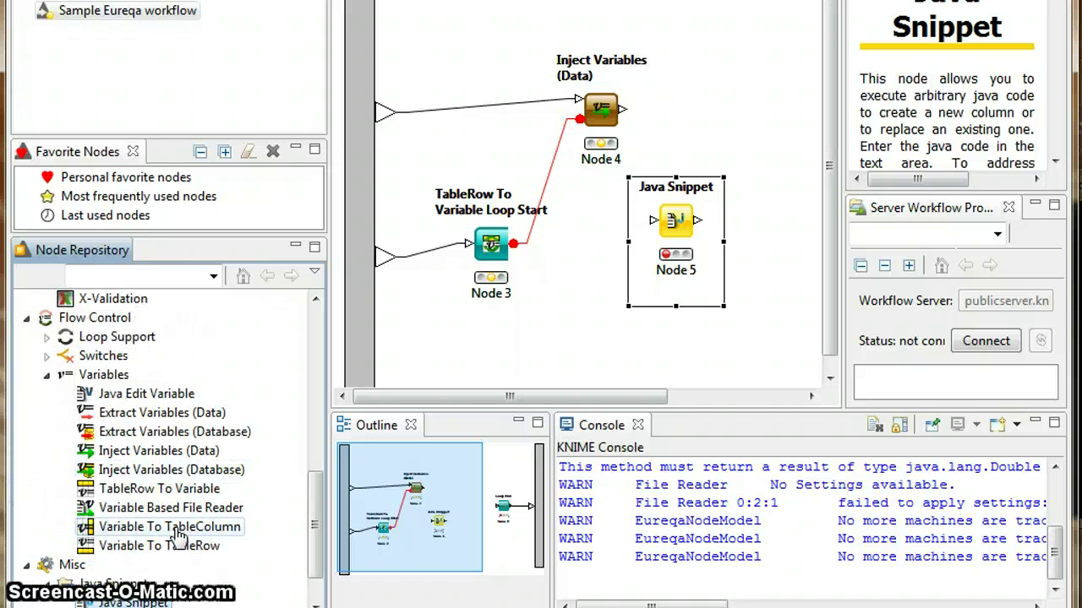
{"action": "left_click_drag", "start_coordinate": [178, 533], "coordinate": [732, 114]}
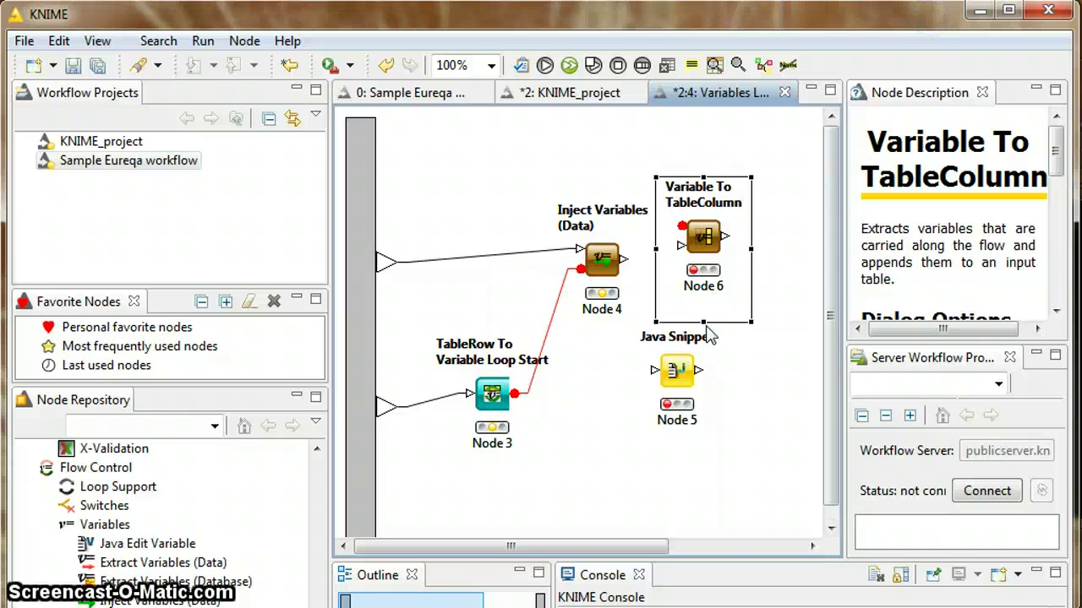
{"action": "left_click_drag", "start_coordinate": [704, 252], "coordinate": [603, 430]}
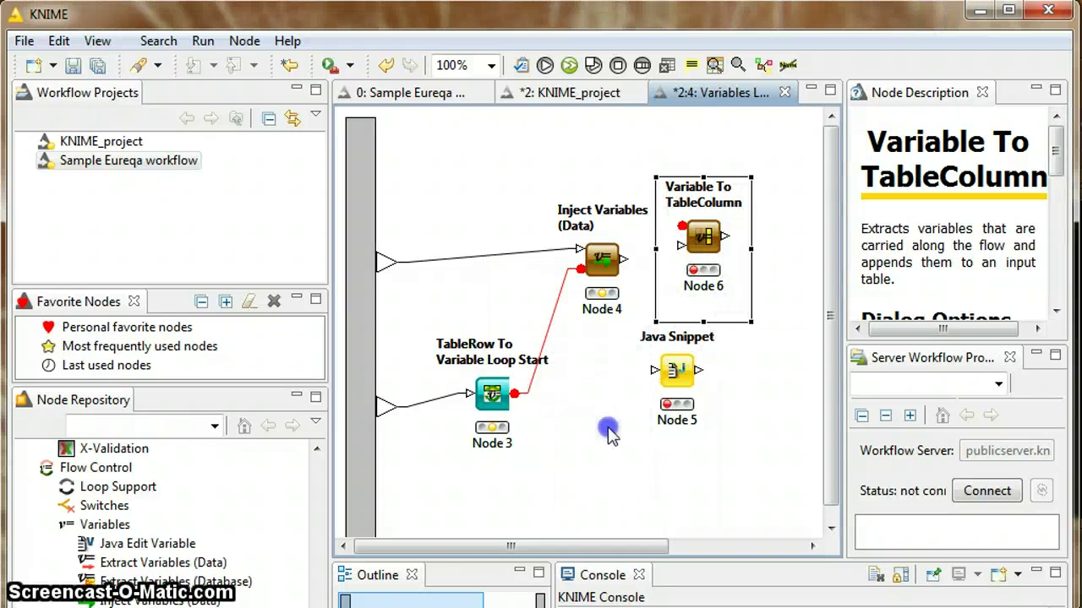
{"action": "left_click_drag", "start_coordinate": [701, 375], "coordinate": [743, 364]}
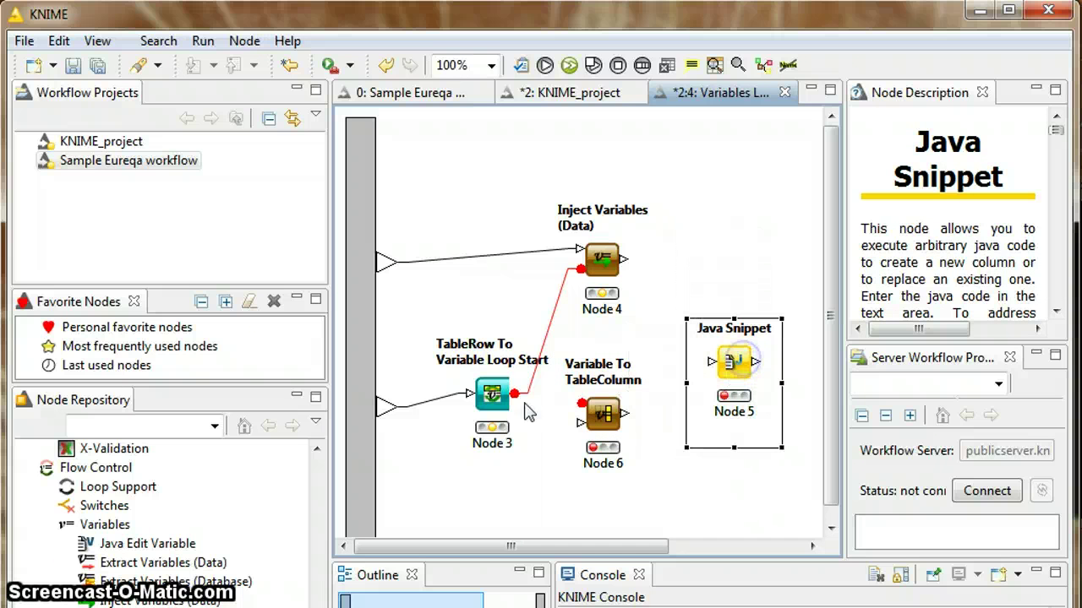
Step: Connect TableRow To Variable Loop Start and Inject Variables to Variable To TableColumn, chain it through Java Snippet to Loop End, and tidy the node layout
{"action": "left_click_drag", "start_coordinate": [517, 395], "coordinate": [647, 364]}
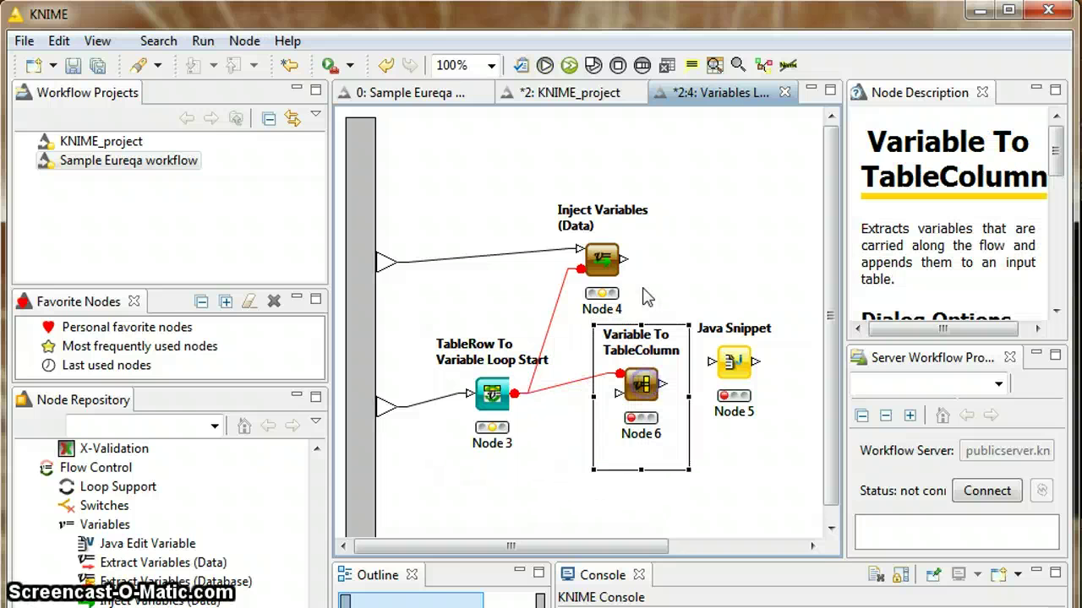
{"action": "left_click_drag", "start_coordinate": [625, 267], "coordinate": [712, 363]}
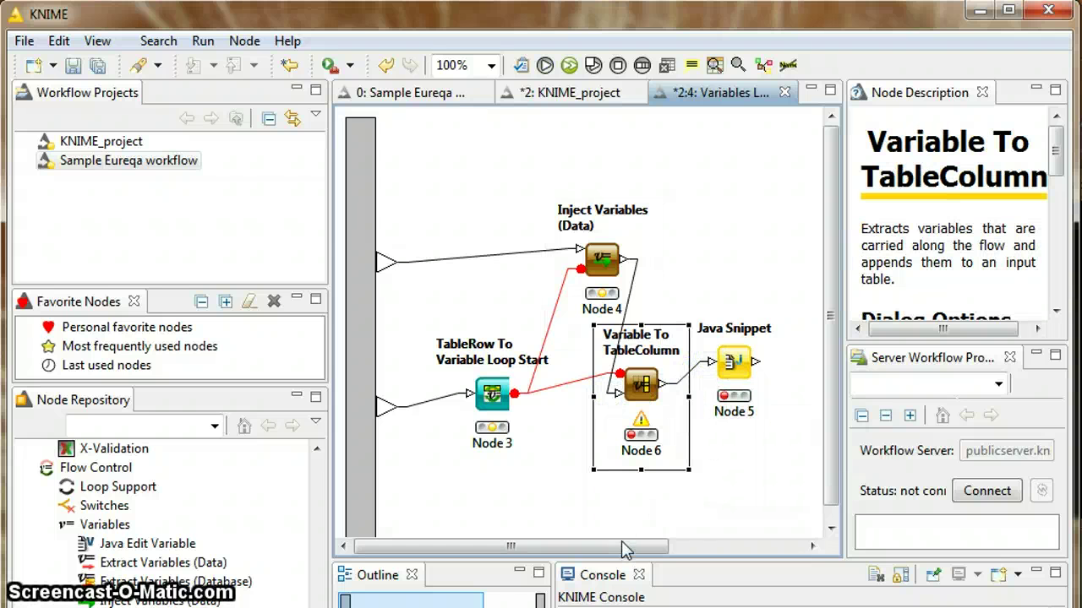
{"action": "left_click_drag", "start_coordinate": [622, 549], "coordinate": [741, 546]}
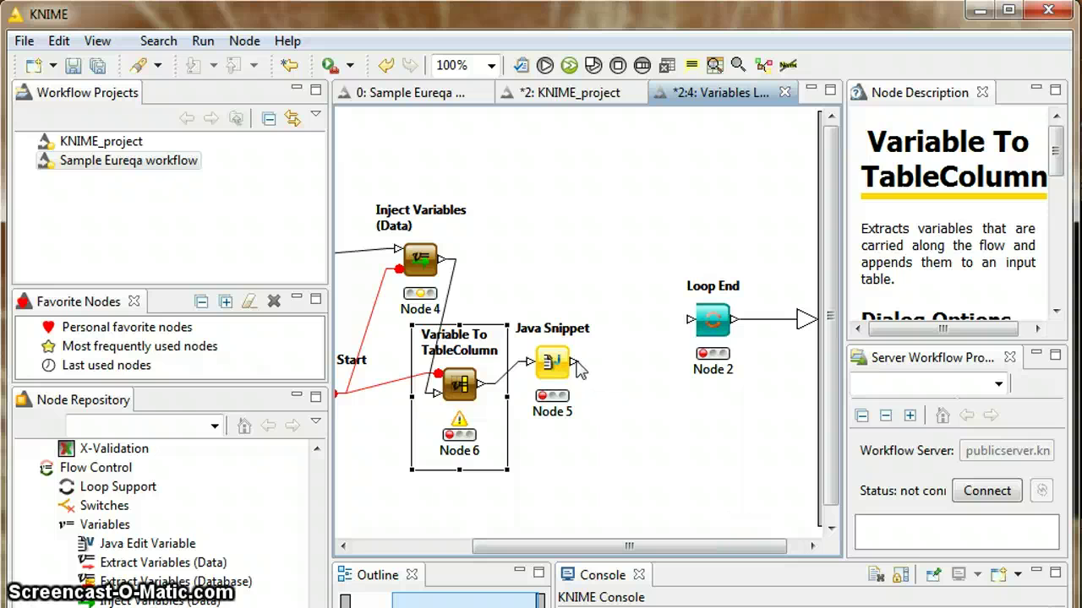
{"action": "left_click_drag", "start_coordinate": [574, 361], "coordinate": [689, 321]}
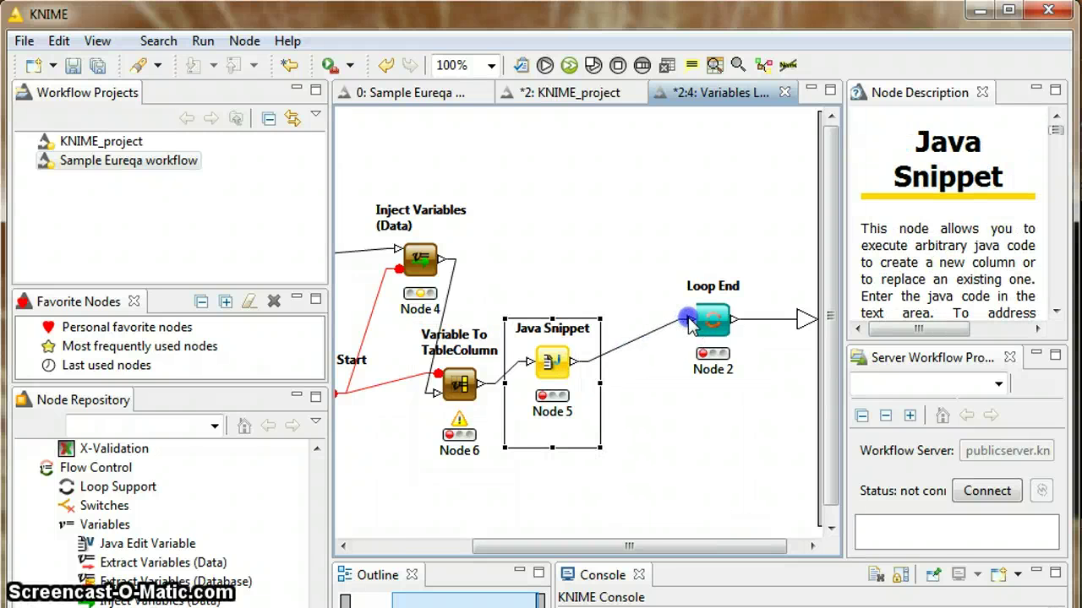
{"action": "left_click_drag", "start_coordinate": [556, 372], "coordinate": [601, 372]}
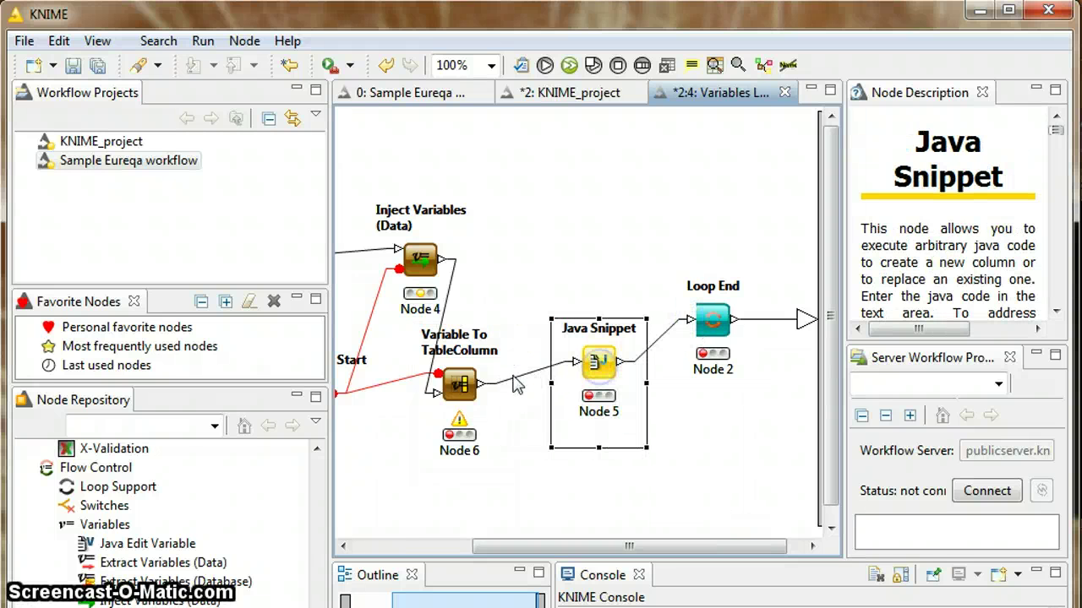
{"action": "left_click_drag", "start_coordinate": [457, 391], "coordinate": [489, 365]}
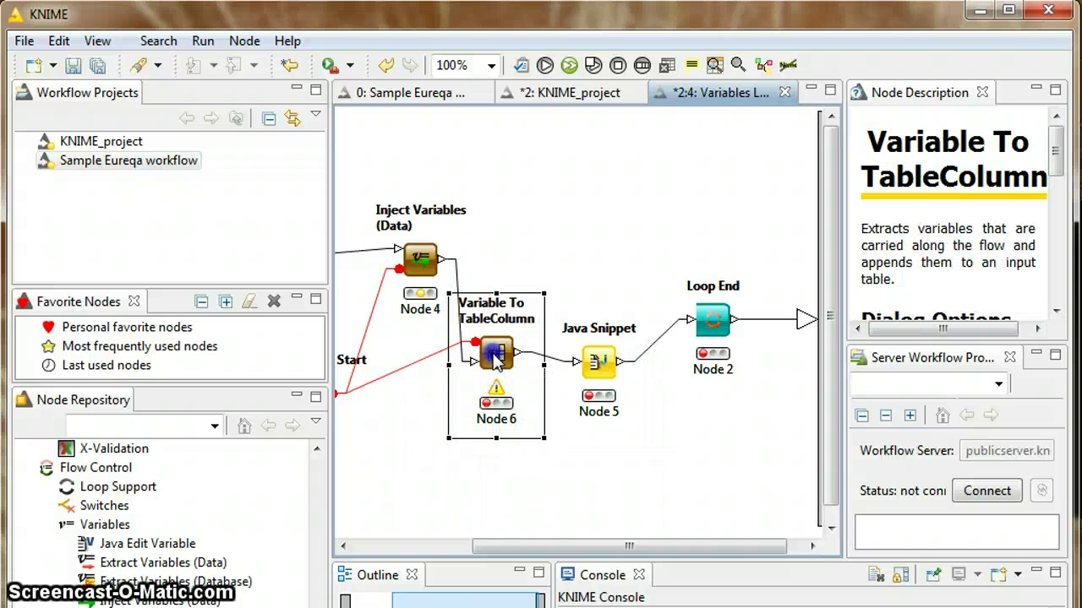
Step: Configure the Variable To TableColumn node to append the Age, Fitness, Complexity, Score and Formula variables
{"action": "double_click", "coordinate": [492, 380]}
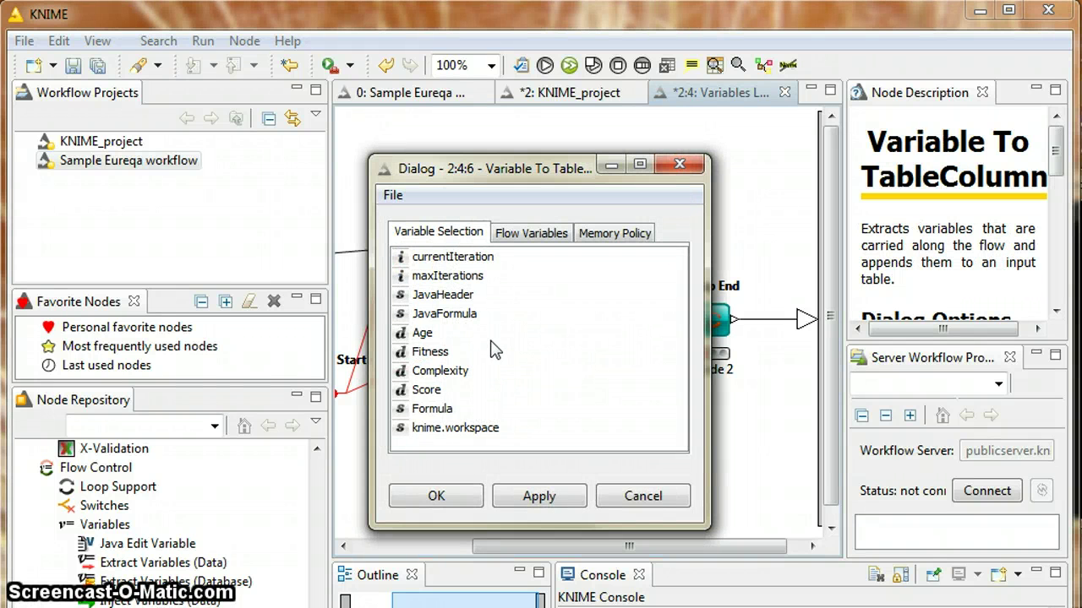
{"action": "left_click", "coordinate": [464, 338]}
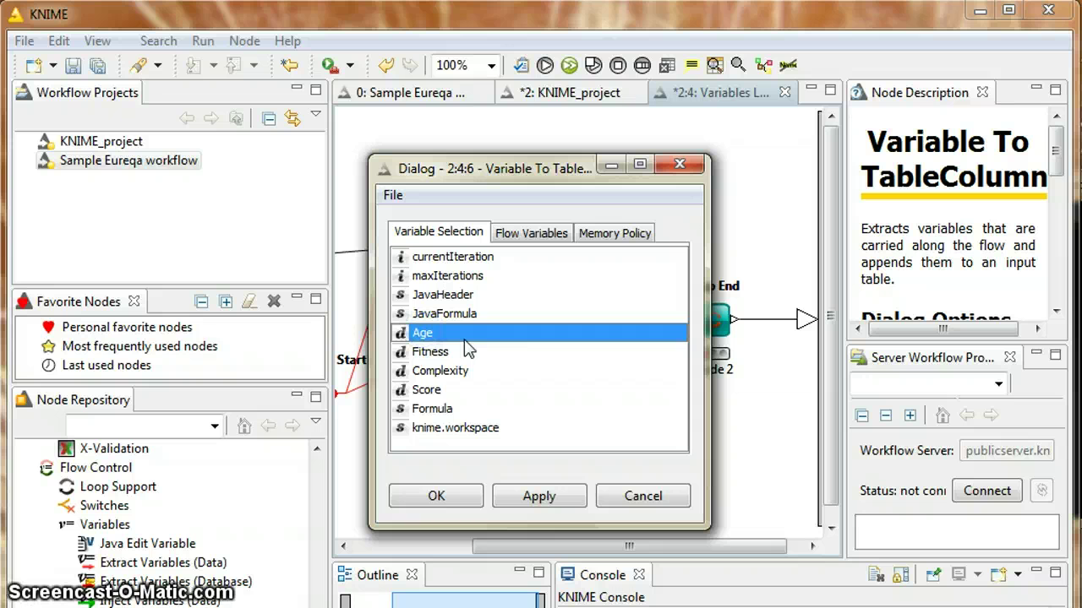
{"action": "key", "text": "shift+Down"}
{"action": "key", "text": "shift+Down"}
{"action": "key", "text": "shift+Down"}
{"action": "key", "text": "shift+Down"}
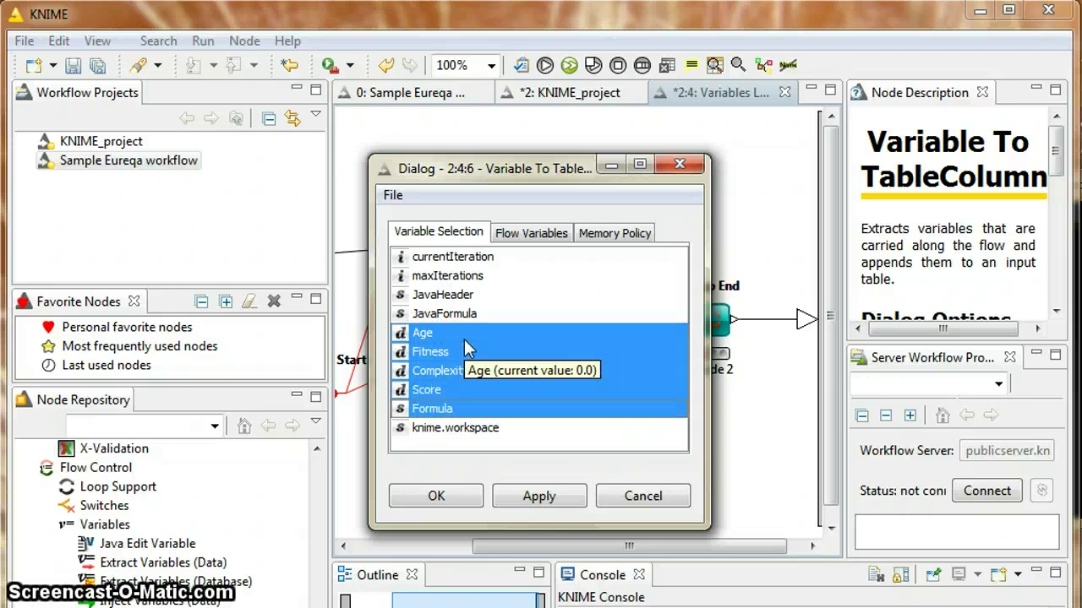
{"action": "left_click", "coordinate": [447, 494]}
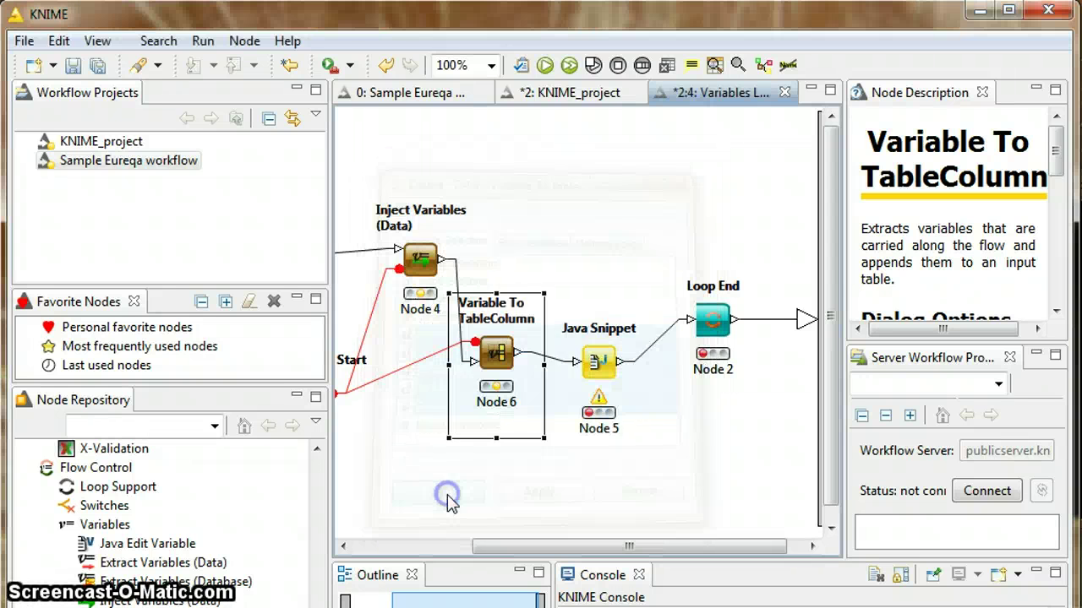
Step: In the Java Snippet node's configuration, enter "return 0.0;" as the method body and name the appended column "result"
{"action": "left_click", "coordinate": [600, 363]}
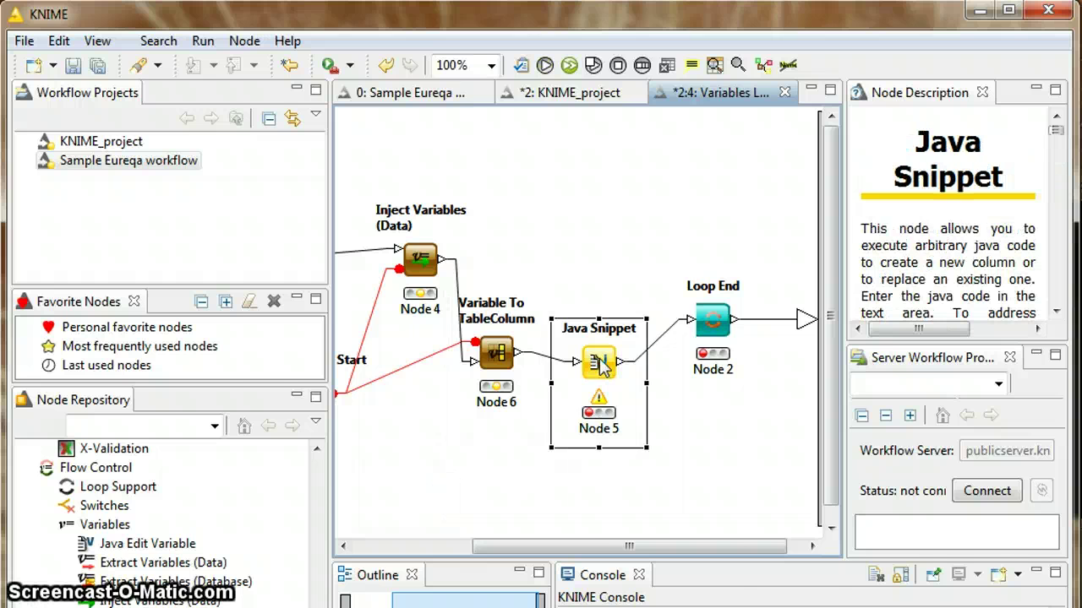
{"action": "double_click", "coordinate": [600, 364]}
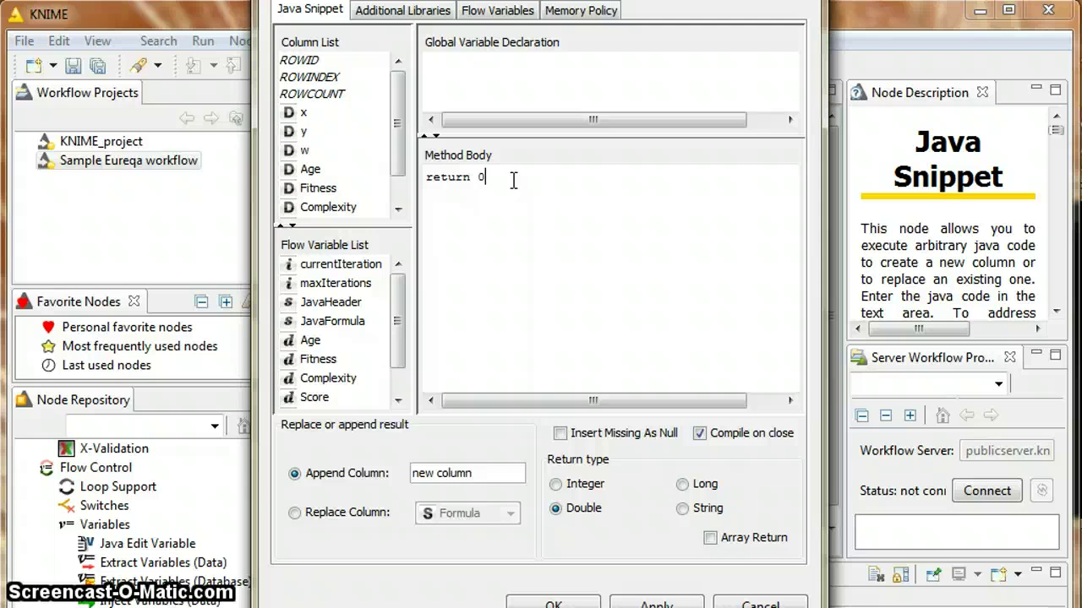
{"action": "key", "text": "BackSpace"}
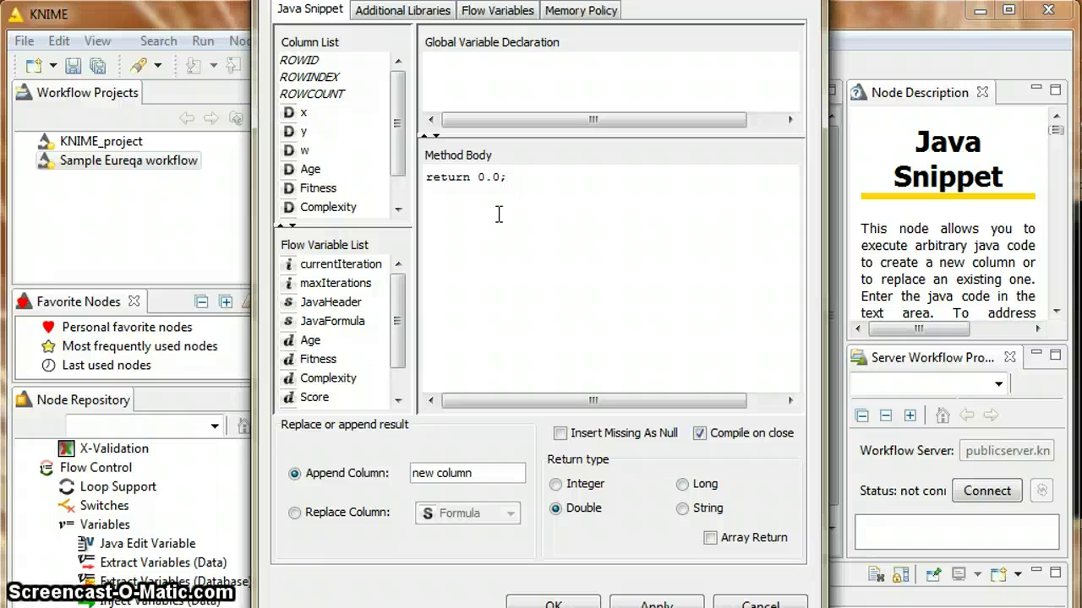
{"action": "left_click_drag", "start_coordinate": [484, 472], "coordinate": [355, 474]}
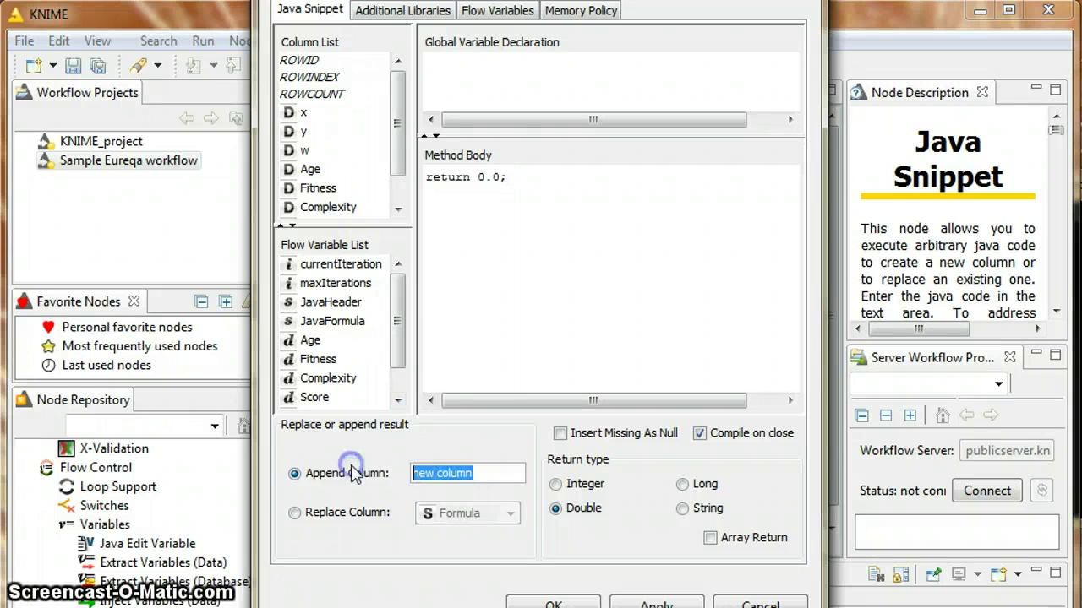
{"action": "type", "text": "result"}
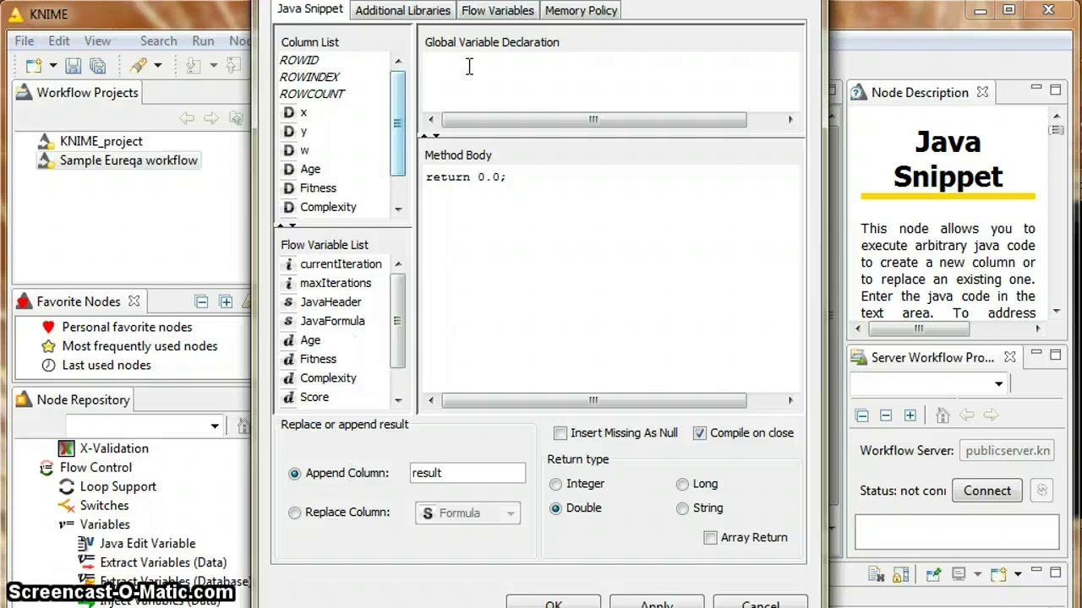
Step: Have the flow variable JavaHeader control the Java Snippet's header and JavaFormula its expression, and accept the configuration
{"action": "left_click", "coordinate": [505, 10]}
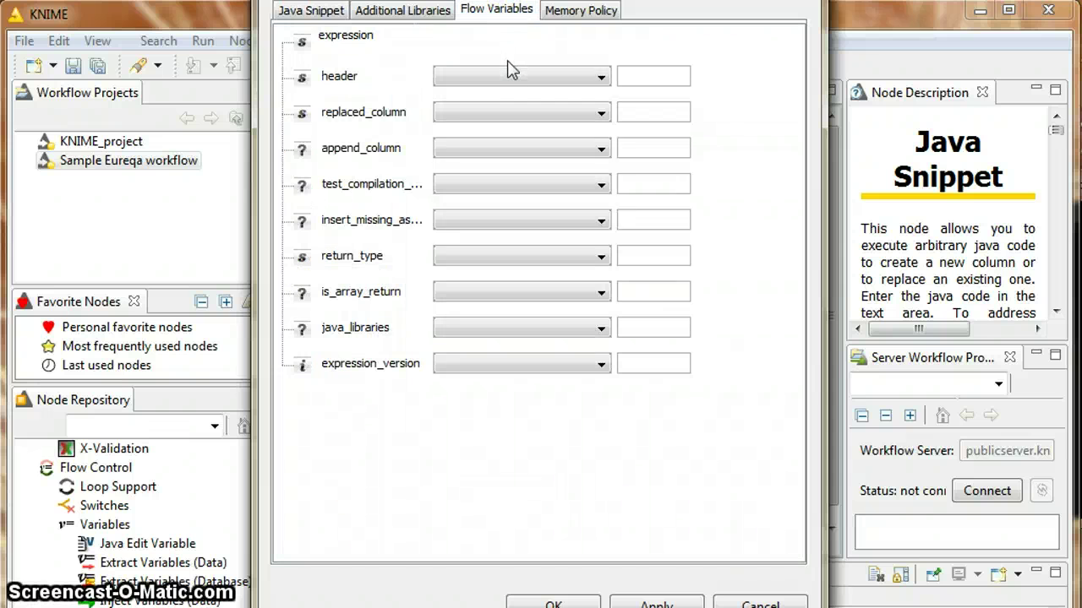
{"action": "left_click", "coordinate": [509, 78]}
{"action": "left_click", "coordinate": [507, 151]}
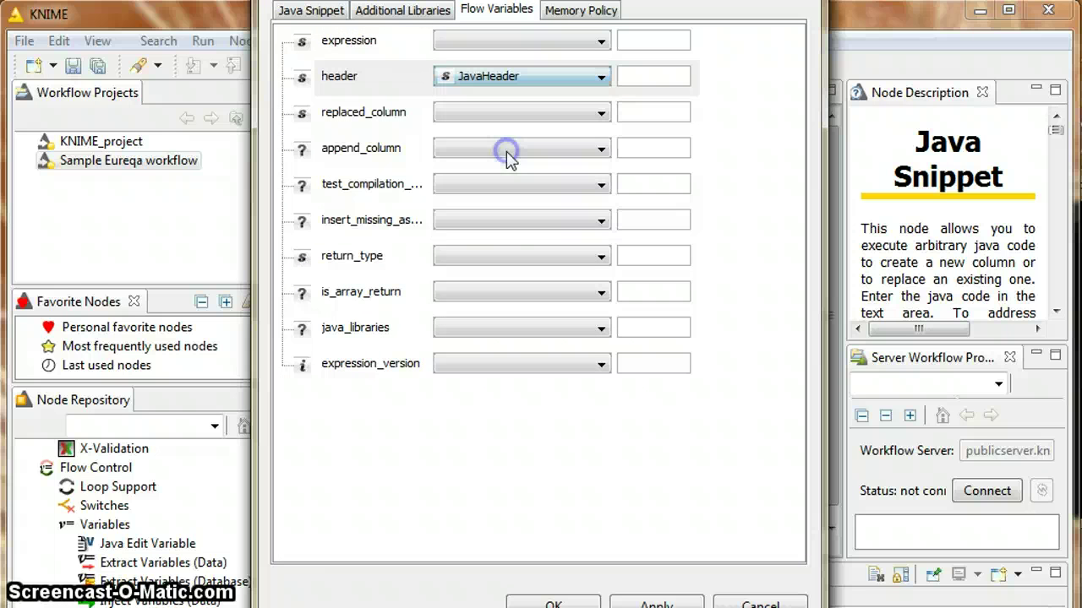
{"action": "left_click", "coordinate": [524, 42]}
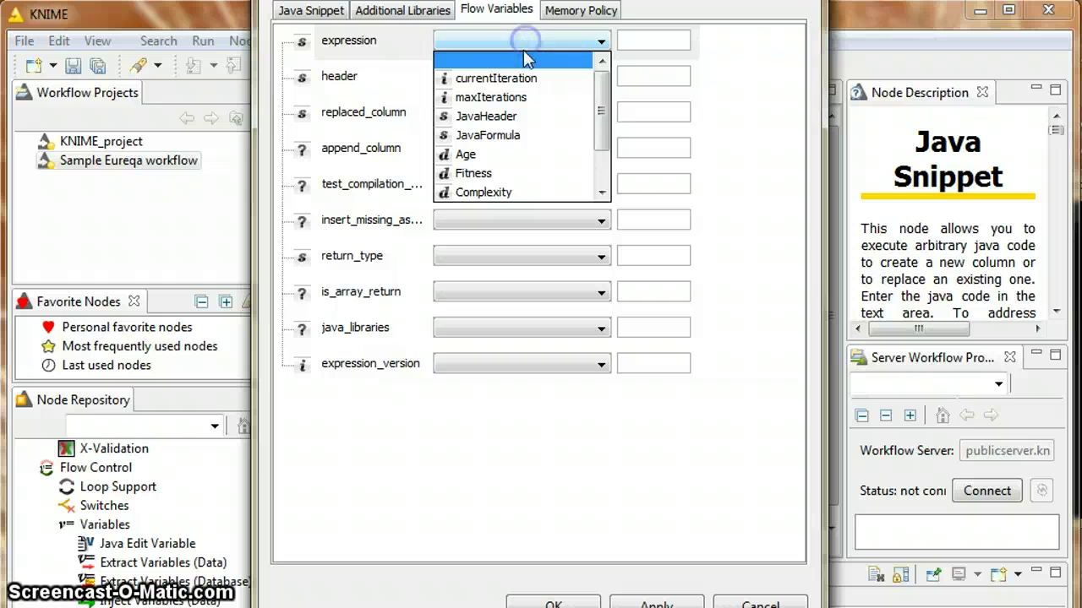
{"action": "left_click", "coordinate": [516, 138]}
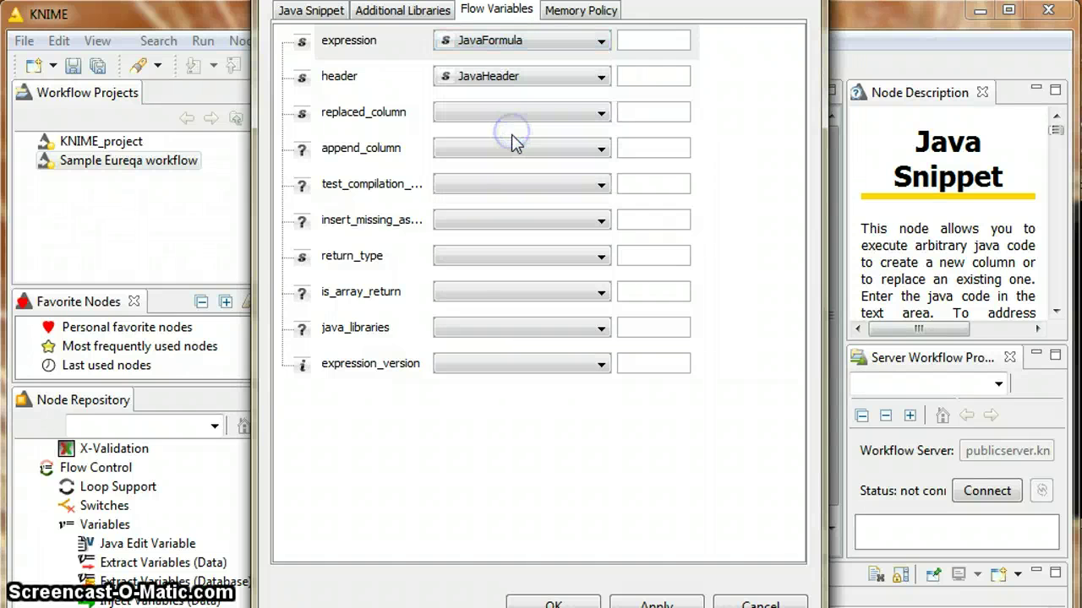
{"action": "left_click", "coordinate": [571, 605]}
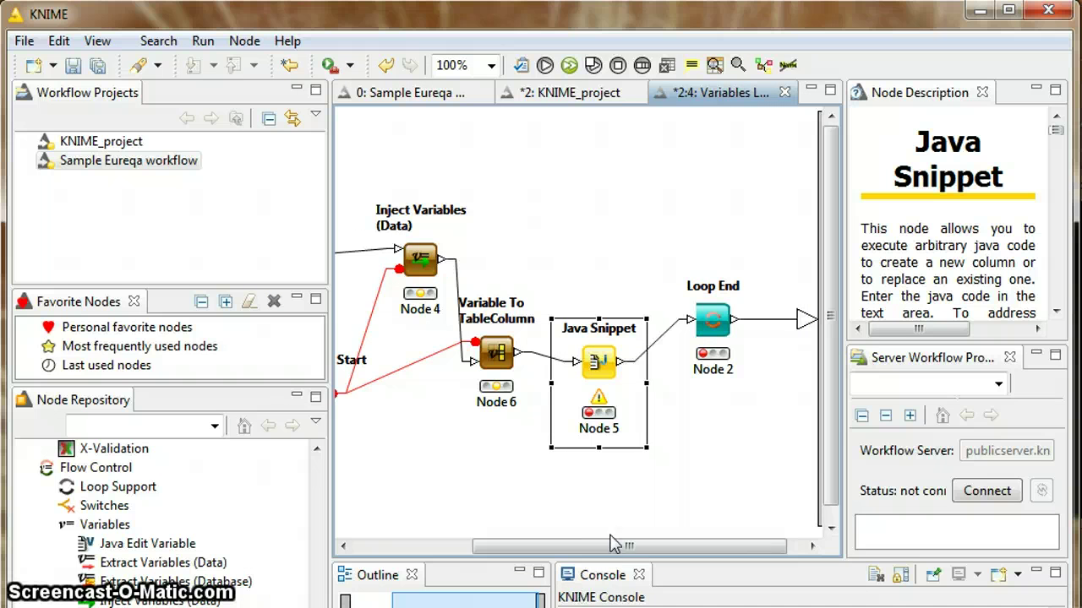
Step: Check the Java Snippet node's warning and try setting its method body to "return 0.0;" again
{"action": "mouse_move", "coordinate": [599, 406]}
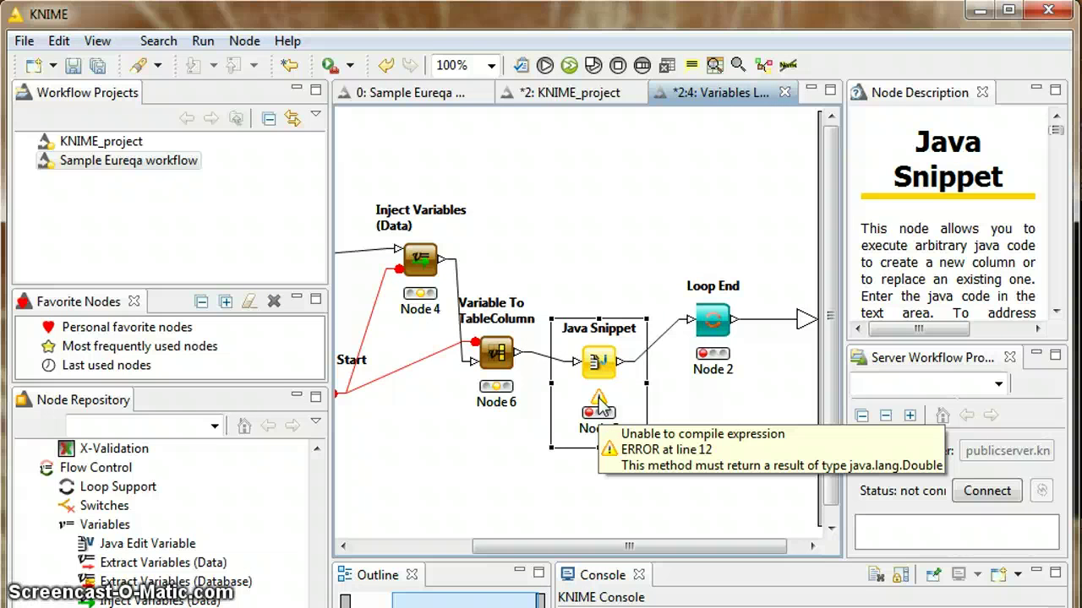
{"action": "right_click", "coordinate": [602, 359]}
{"action": "left_click", "coordinate": [647, 369]}
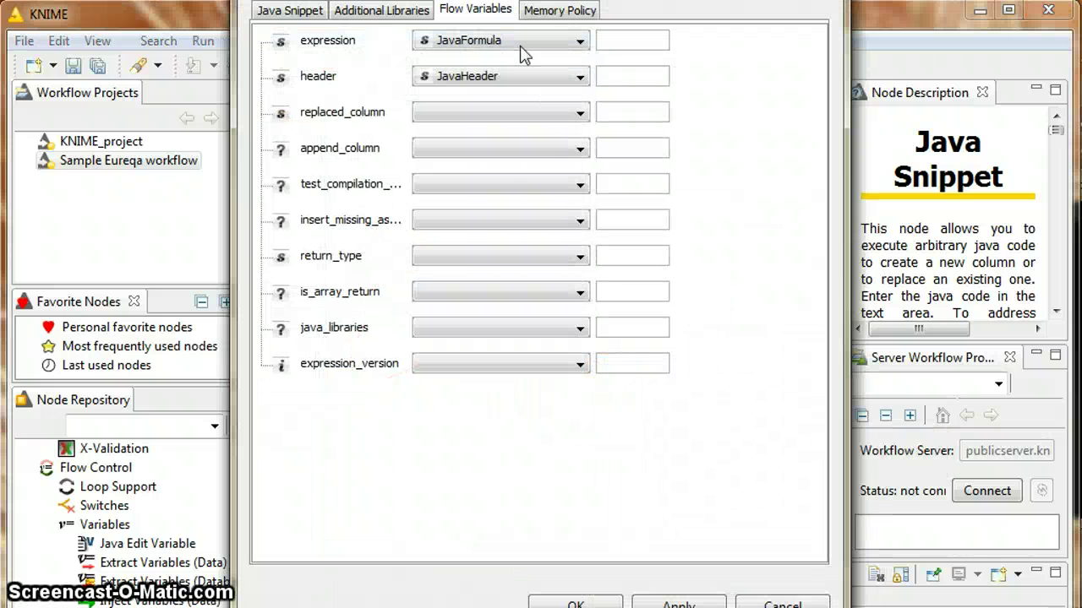
{"action": "left_click", "coordinate": [292, 10]}
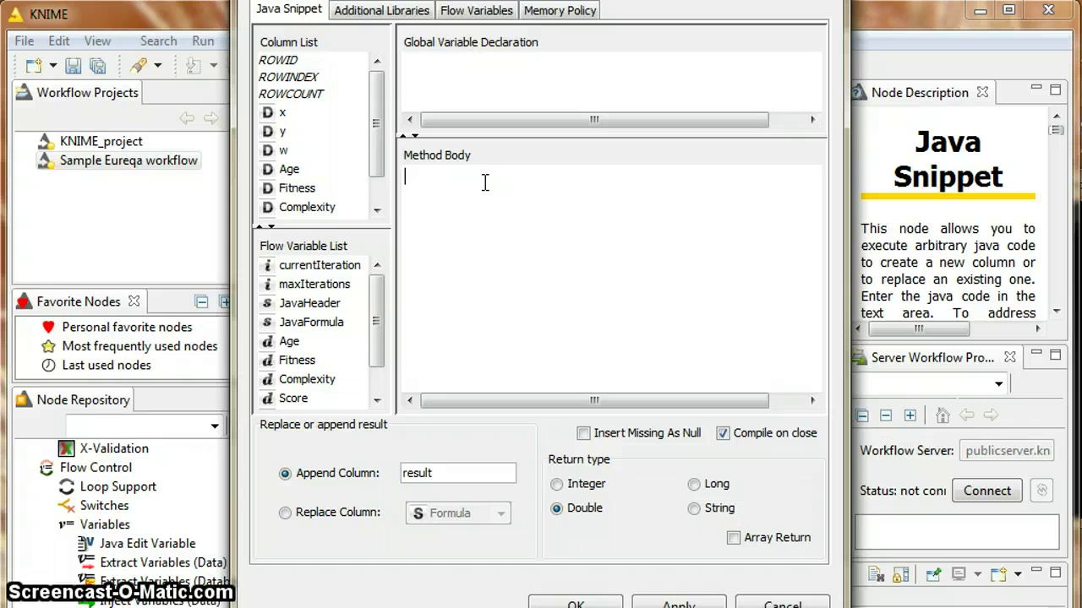
{"action": "type", "text": "urn 0.0;"}
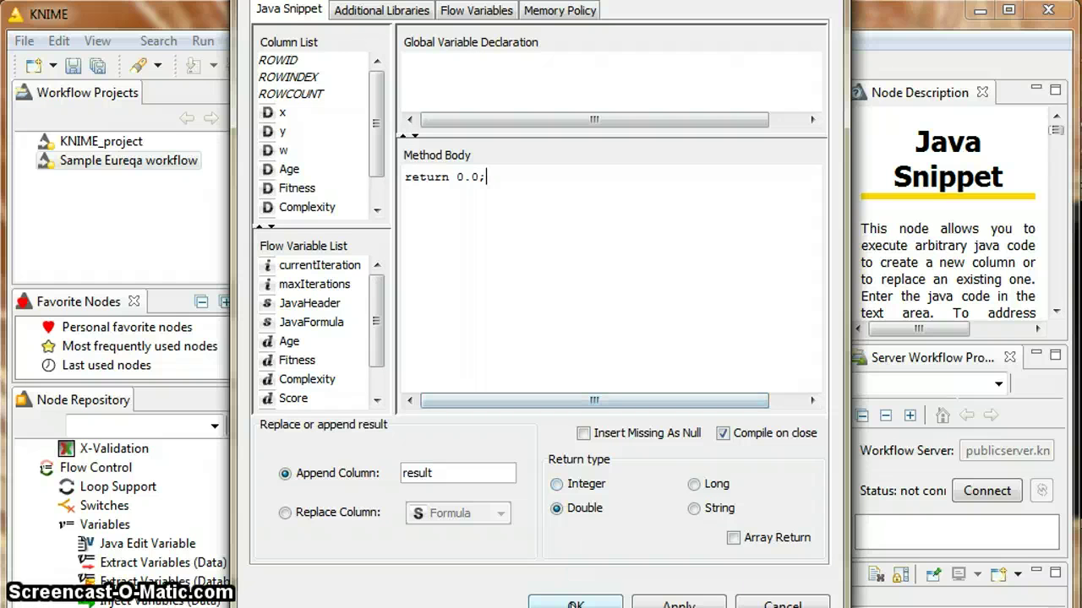
{"action": "left_click", "coordinate": [574, 605]}
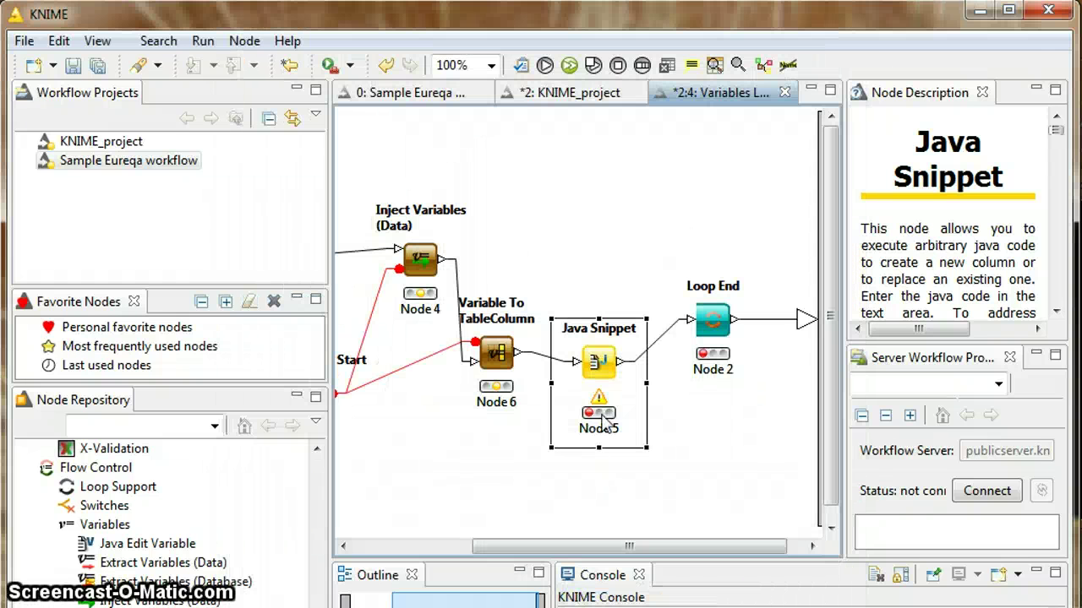
{"action": "mouse_move", "coordinate": [606, 409]}
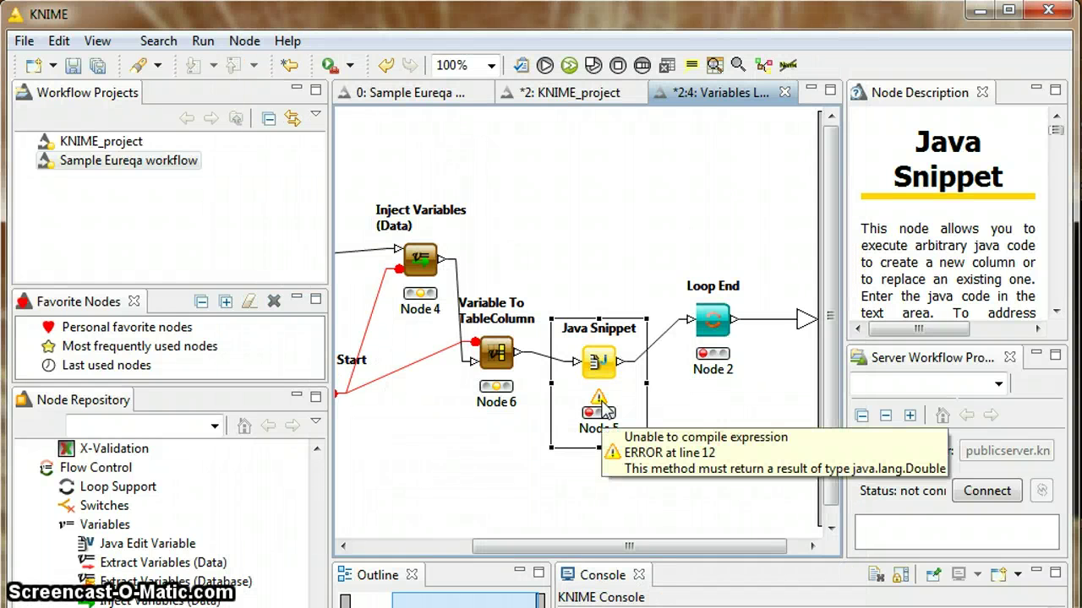
{"action": "left_click", "coordinate": [595, 364]}
{"action": "double_click", "coordinate": [595, 363]}
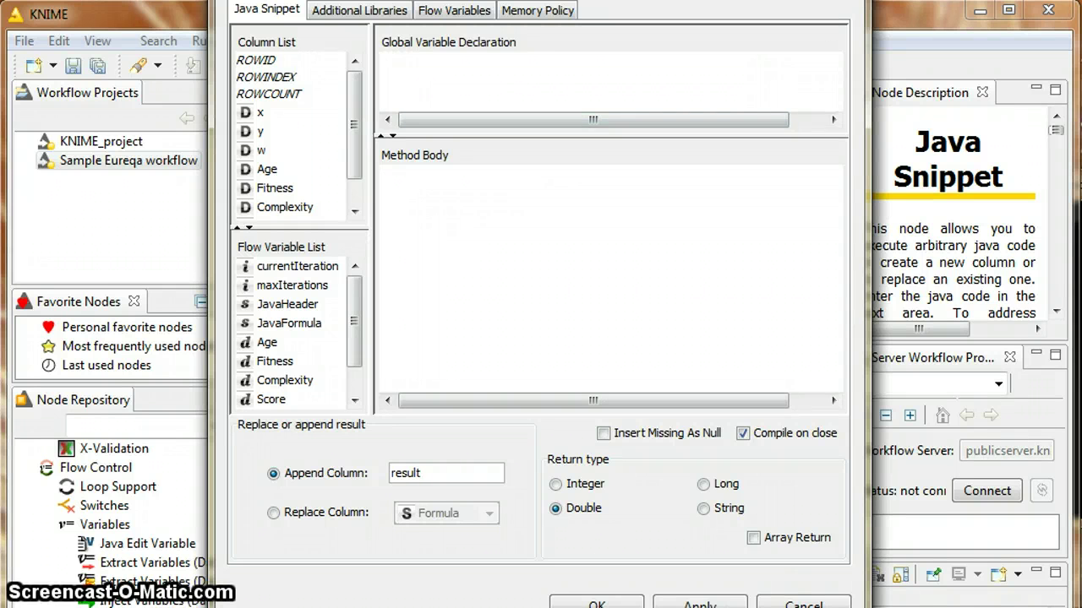
{"action": "key", "text": "Escape"}
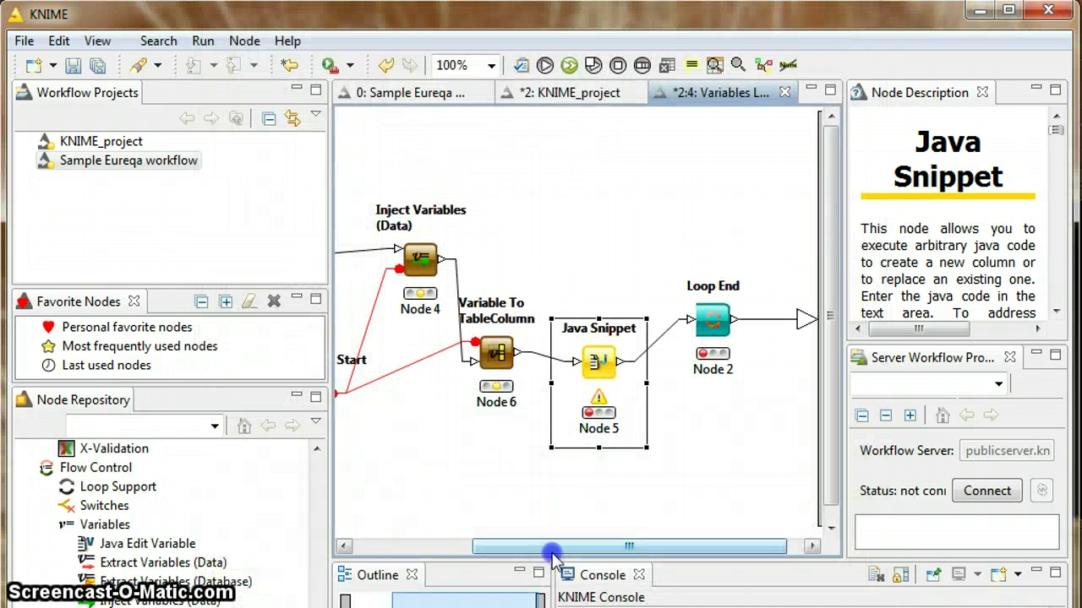
Step: Execute the TableRow To Variable Loop Start node
{"action": "left_click_drag", "start_coordinate": [551, 547], "coordinate": [458, 546]}
{"action": "right_click", "coordinate": [456, 397]}
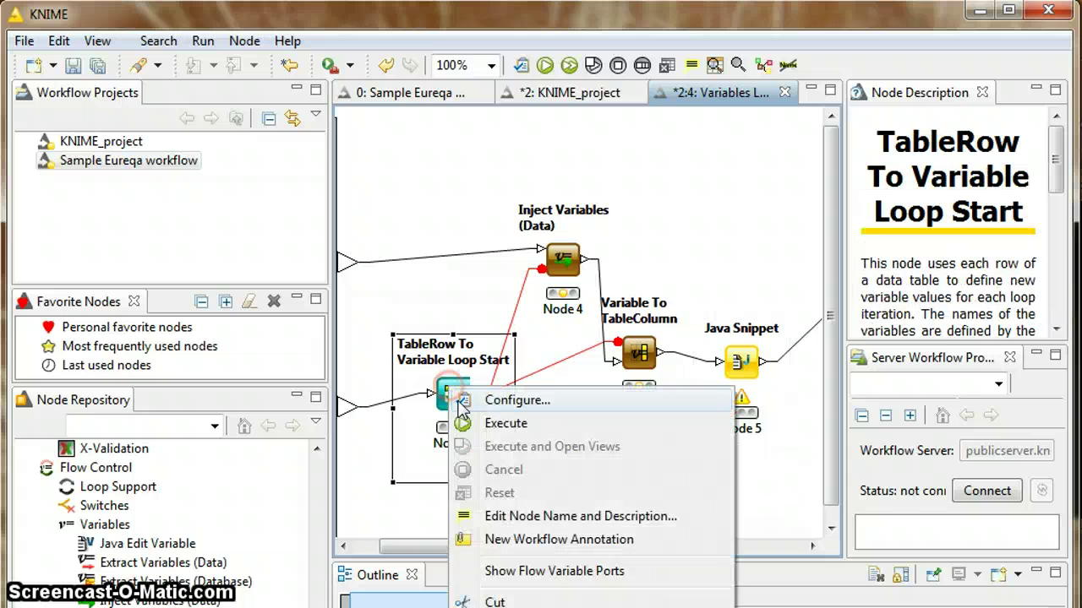
{"action": "left_click", "coordinate": [463, 423]}
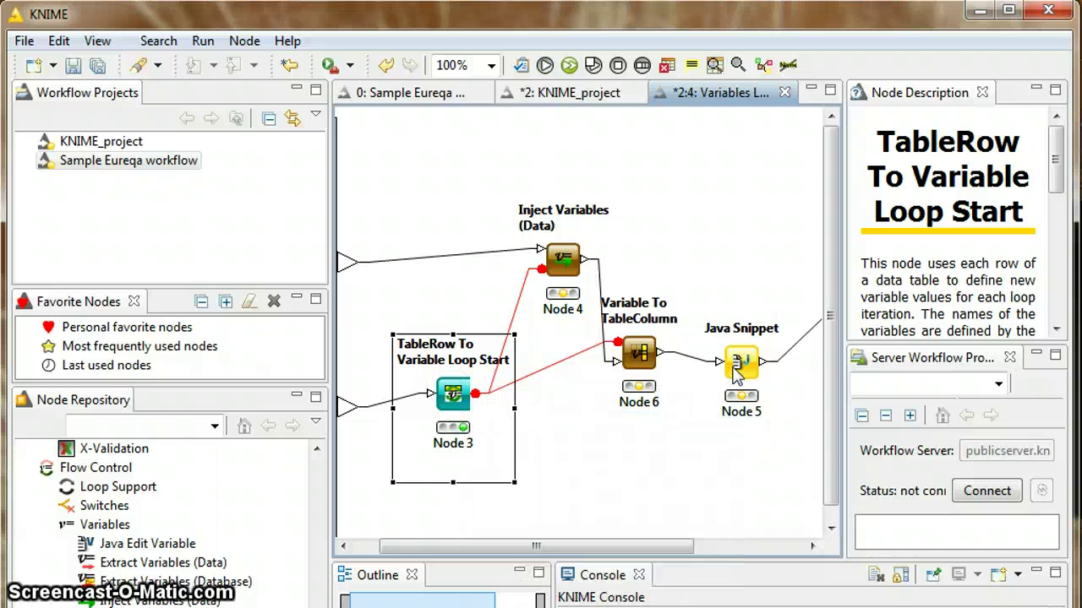
Step: Review the Java Snippet node's method body and its flow variable assignments, leaving its configuration unaltered
{"action": "left_click_drag", "start_coordinate": [475, 547], "coordinate": [709, 547]}
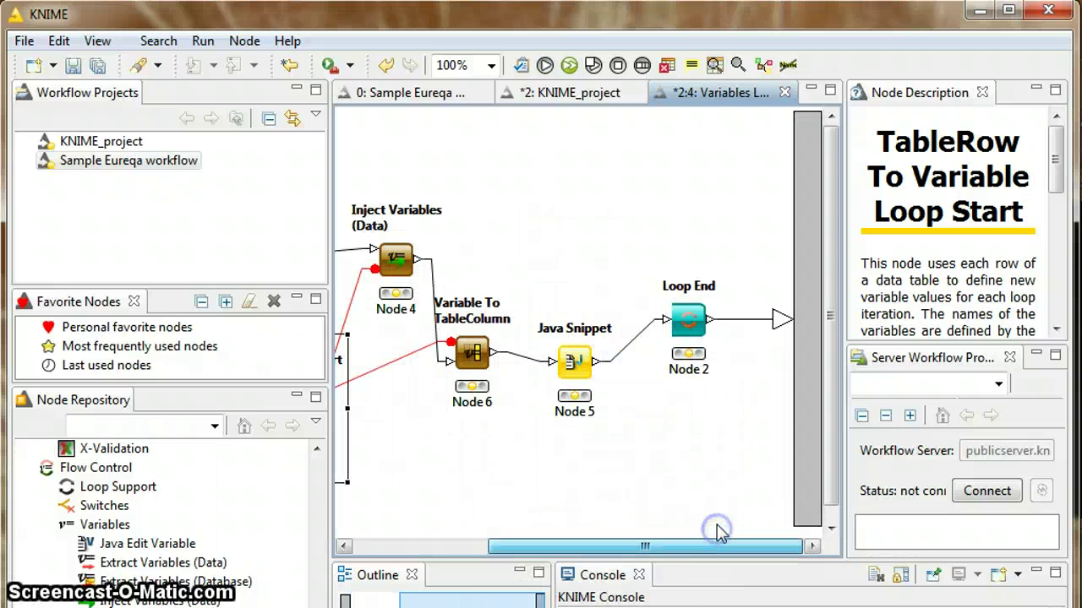
{"action": "double_click", "coordinate": [579, 372]}
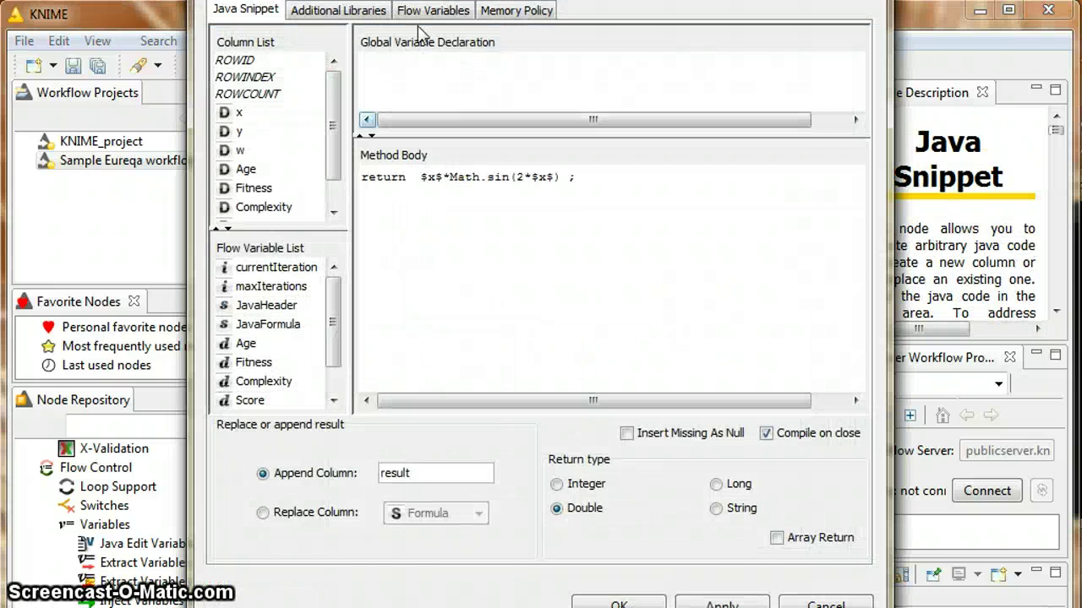
{"action": "left_click", "coordinate": [429, 12]}
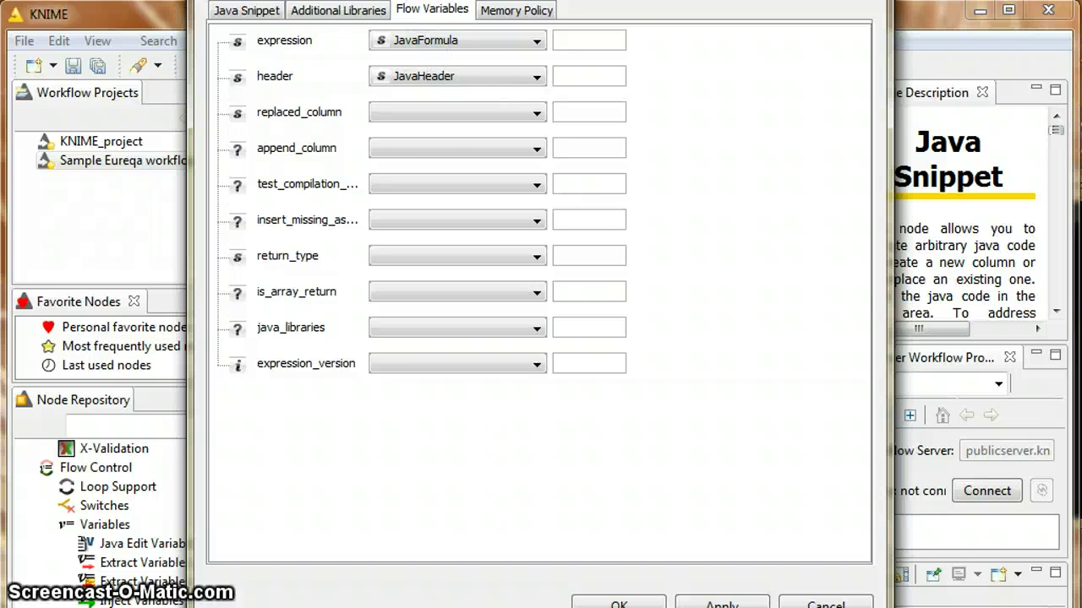
{"action": "left_click_drag", "start_coordinate": [749, 2], "coordinate": [749, 84]}
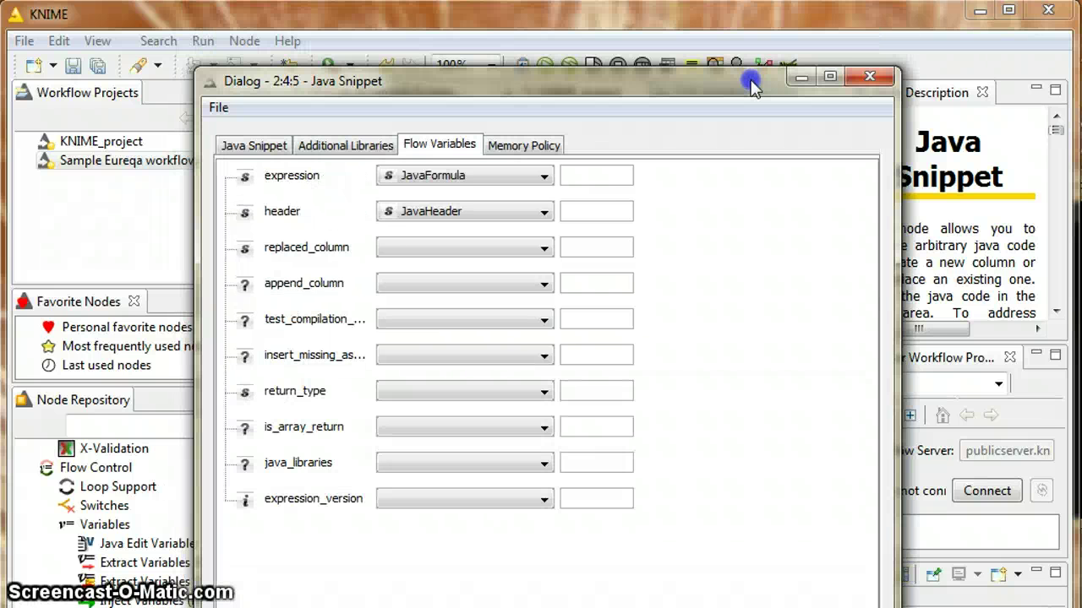
{"action": "left_click", "coordinate": [858, 74]}
Step: Execute the Loop End node and open its collected results table
{"action": "right_click", "coordinate": [689, 326]}
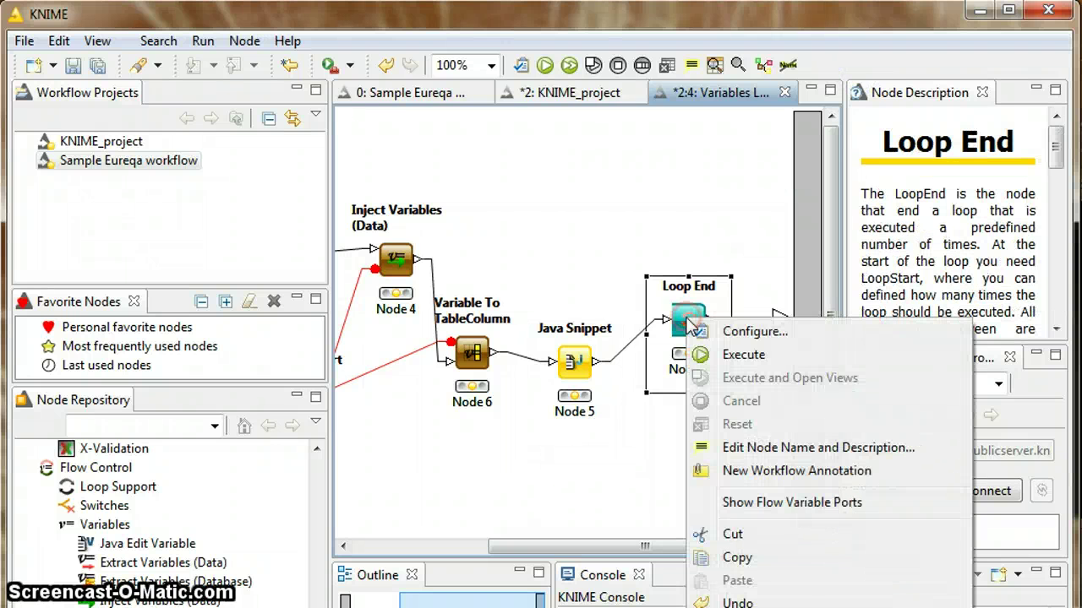
{"action": "left_click", "coordinate": [710, 360]}
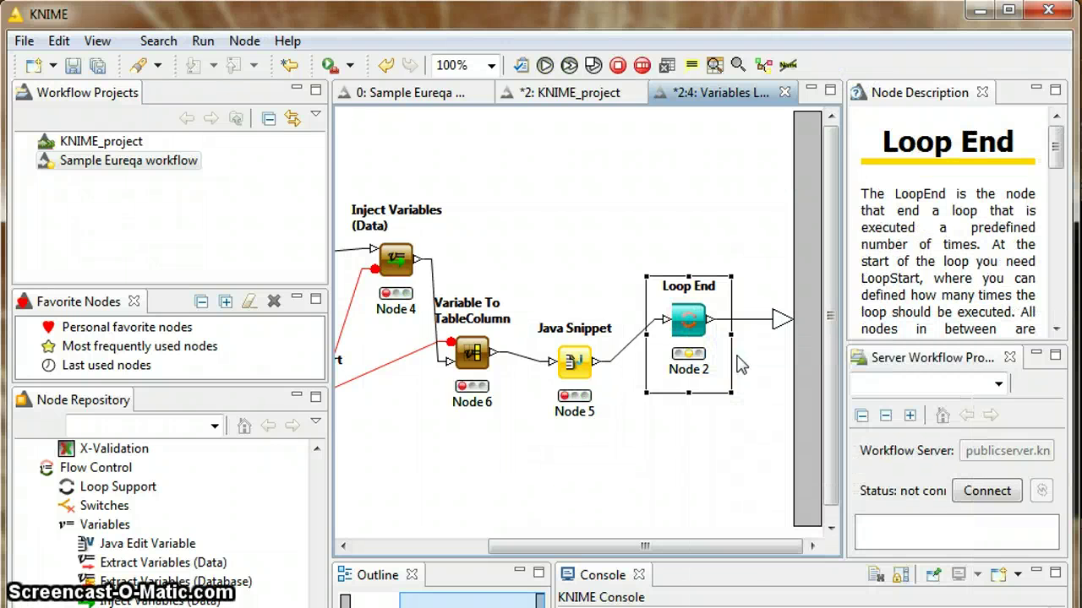
{"action": "right_click", "coordinate": [688, 320]}
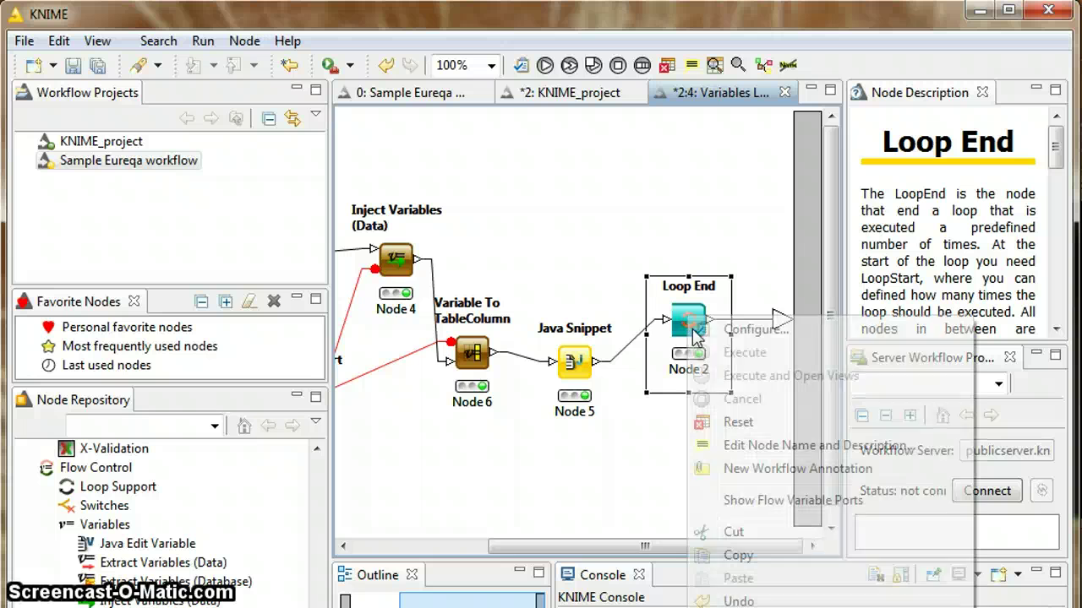
{"action": "left_click", "coordinate": [743, 606]}
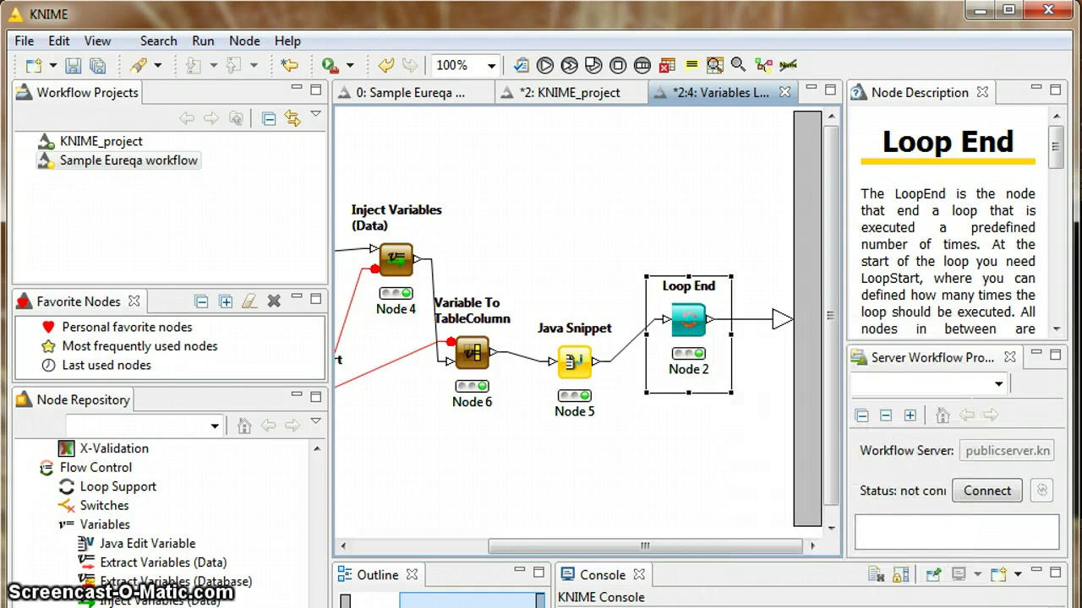
Step: Examine the Formula, result and Iteration columns across the loop iterations in the collected results
{"action": "left_click_drag", "start_coordinate": [575, 517], "coordinate": [772, 516]}
{"action": "left_click_drag", "start_coordinate": [637, 206], "coordinate": [654, 206]}
{"action": "scroll", "coordinate": [667, 269], "scroll_direction": "down", "scroll_amount": 20}
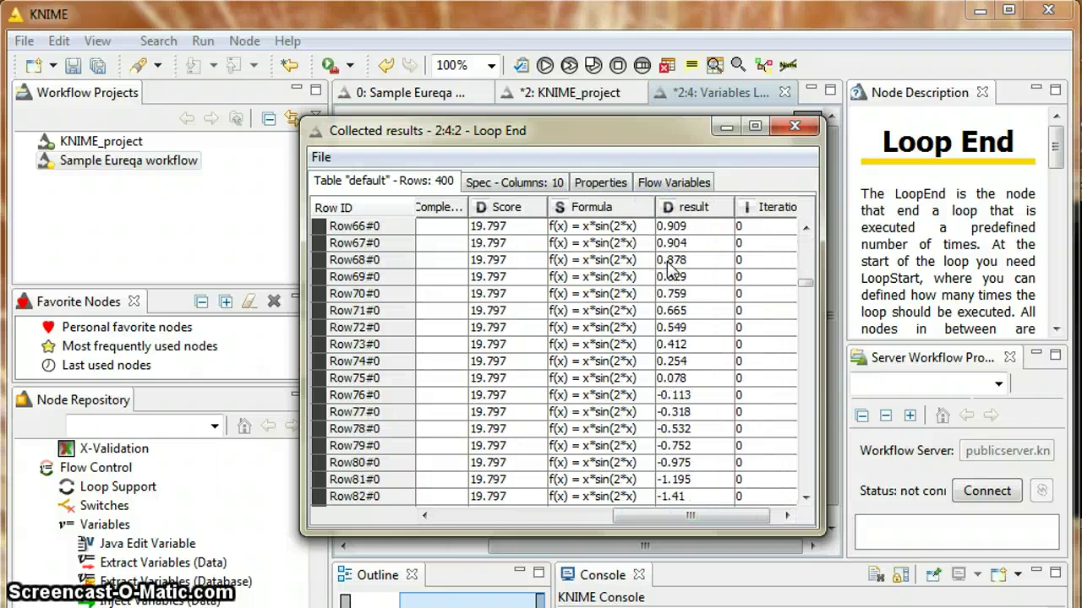
{"action": "scroll", "coordinate": [663, 270], "scroll_direction": "up", "scroll_amount": 3}
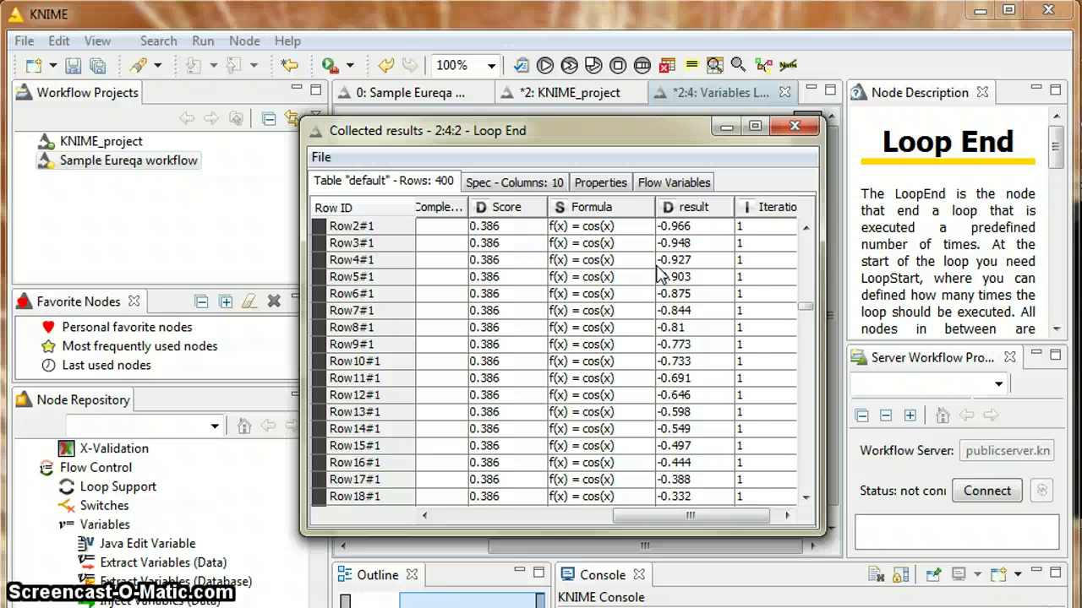
{"action": "scroll", "coordinate": [664, 271], "scroll_direction": "up", "scroll_amount": 2}
{"action": "scroll", "coordinate": [664, 271], "scroll_direction": "down", "scroll_amount": 20}
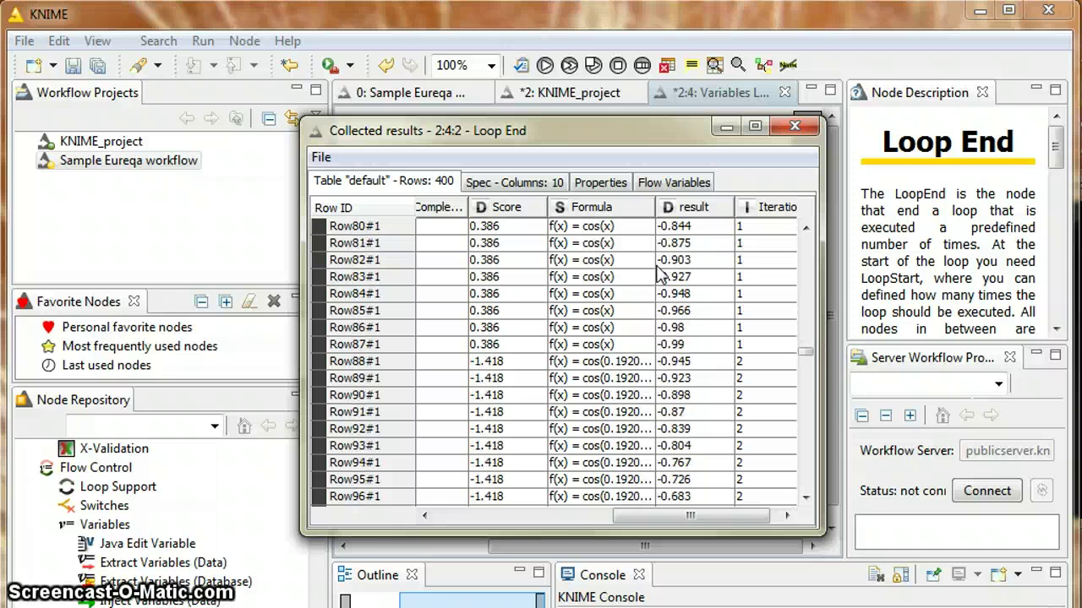
Step: Look through the remaining iterations in the Loop End's collected results, close the table and view the loop's starting nodes
{"action": "scroll", "coordinate": [657, 270], "scroll_direction": "down", "scroll_amount": 20}
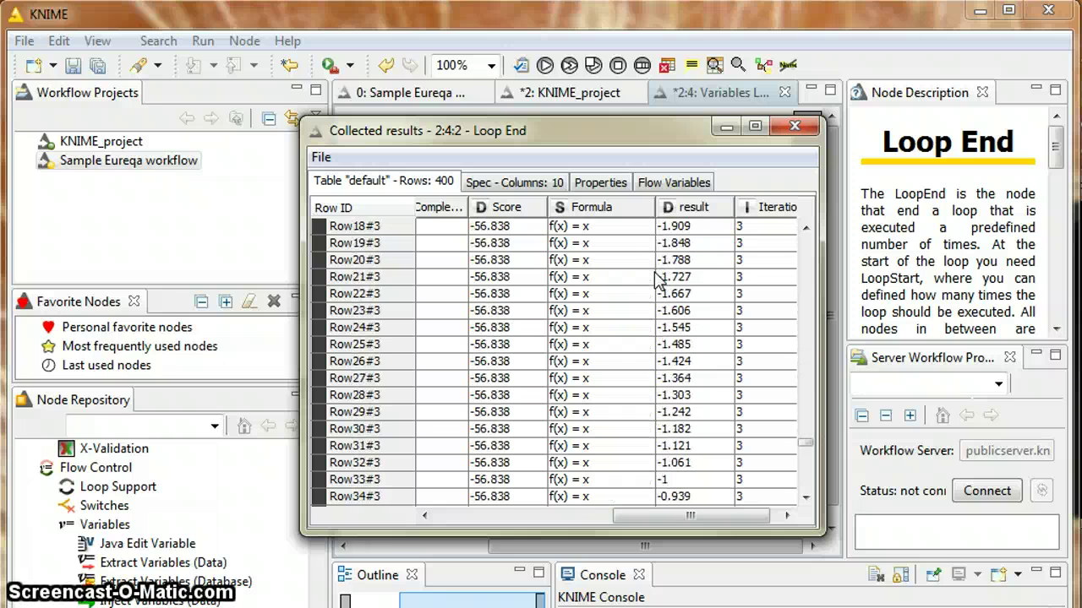
{"action": "scroll", "coordinate": [656, 279], "scroll_direction": "down", "scroll_amount": 6}
{"action": "left_click", "coordinate": [783, 127]}
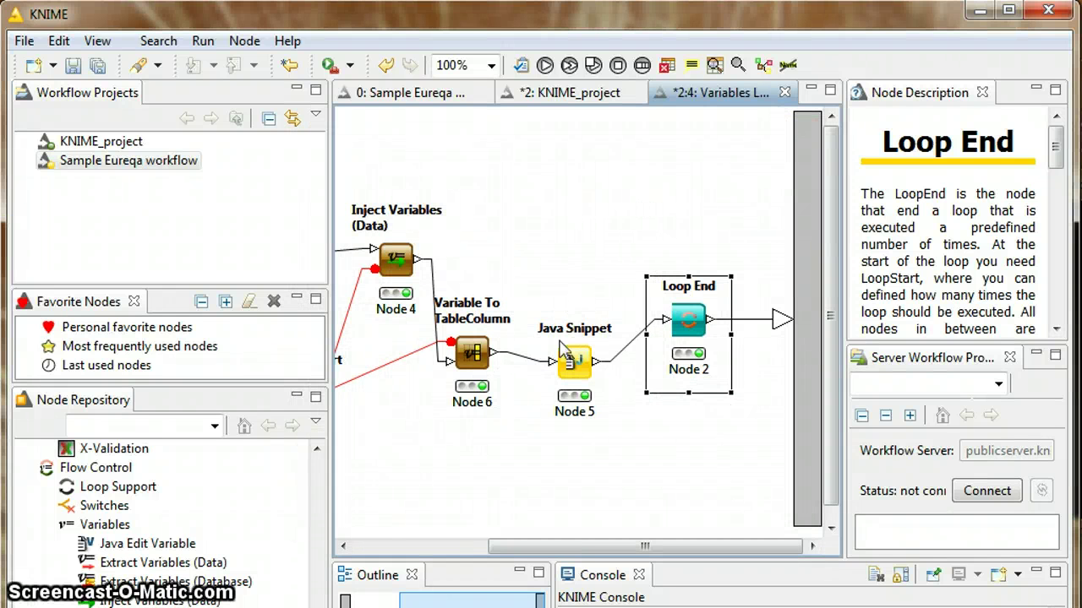
{"action": "left_click_drag", "start_coordinate": [646, 546], "coordinate": [524, 546]}
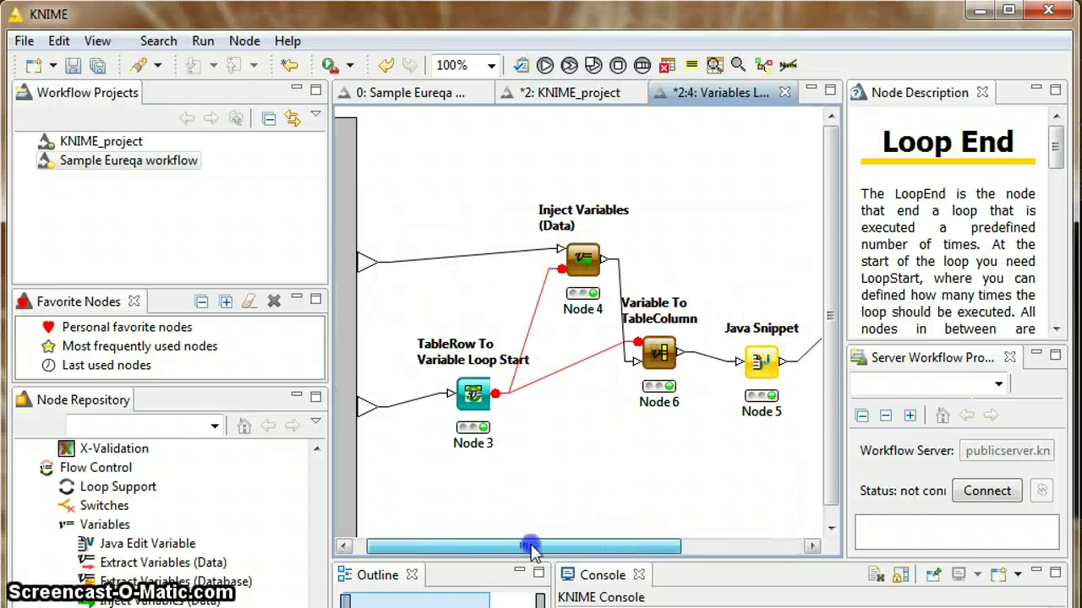
Step: Return to the KNIME_project workflow and read through the node descriptions of Eureqa Search and Formula Apply
{"action": "left_click", "coordinate": [561, 93]}
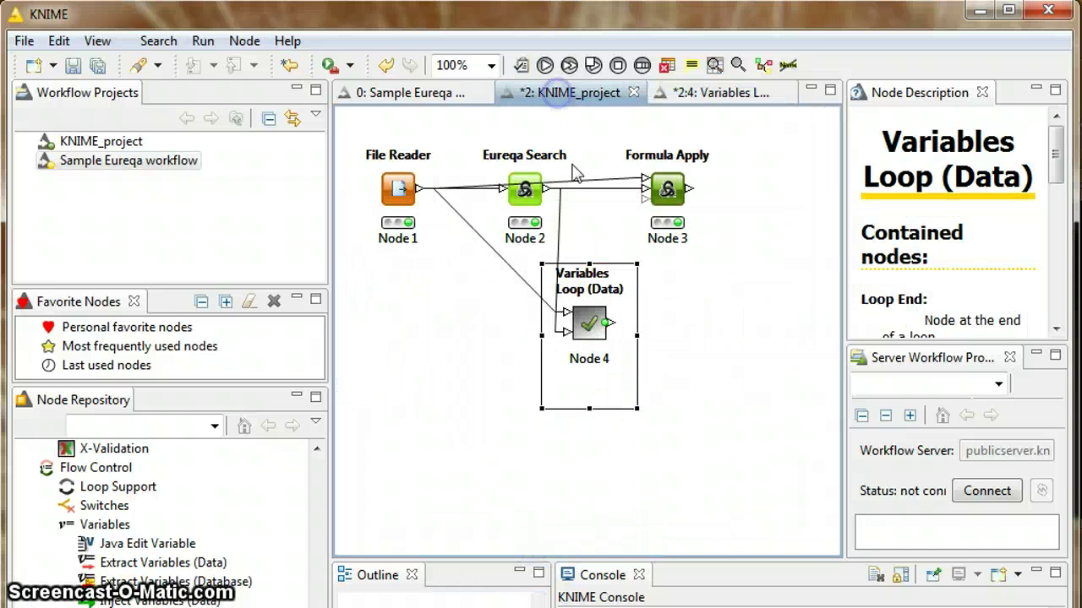
{"action": "left_click", "coordinate": [526, 191]}
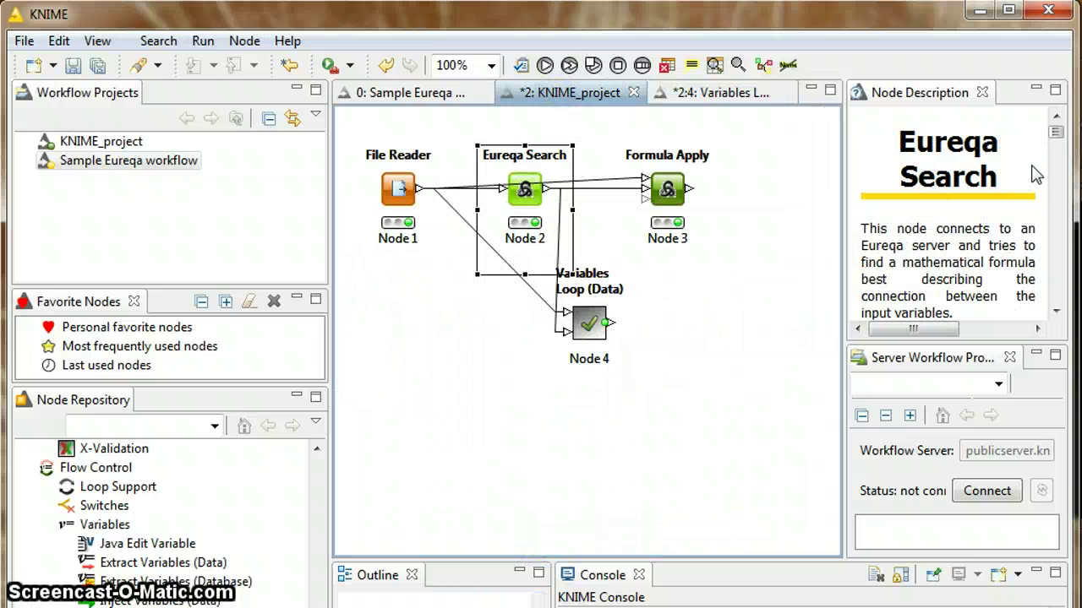
{"action": "left_click_drag", "start_coordinate": [1059, 138], "coordinate": [1048, 299]}
{"action": "left_click", "coordinate": [660, 190]}
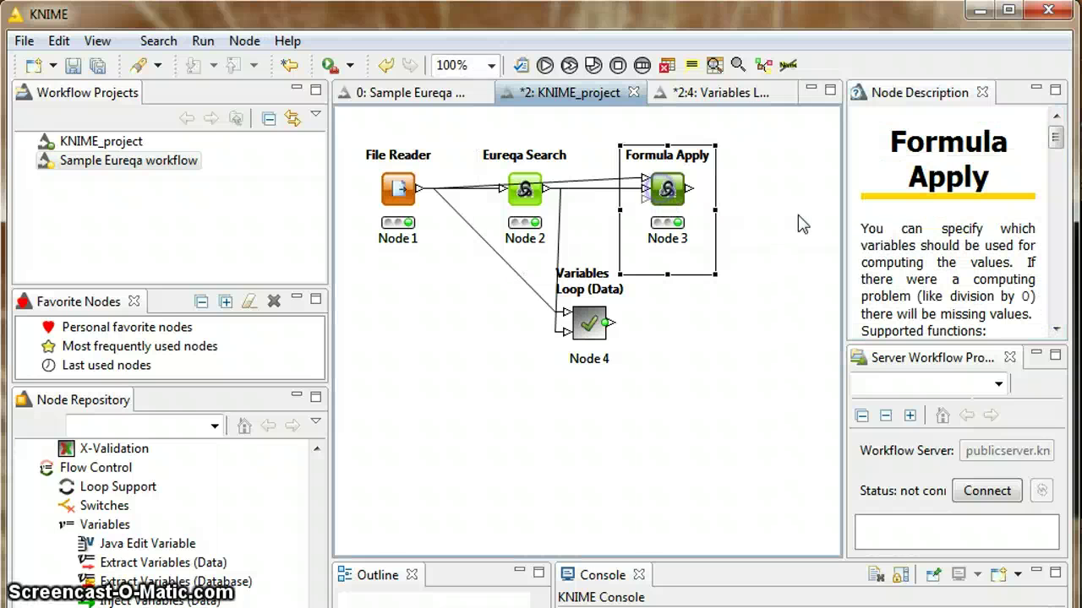
{"action": "left_click_drag", "start_coordinate": [1057, 139], "coordinate": [1056, 308]}
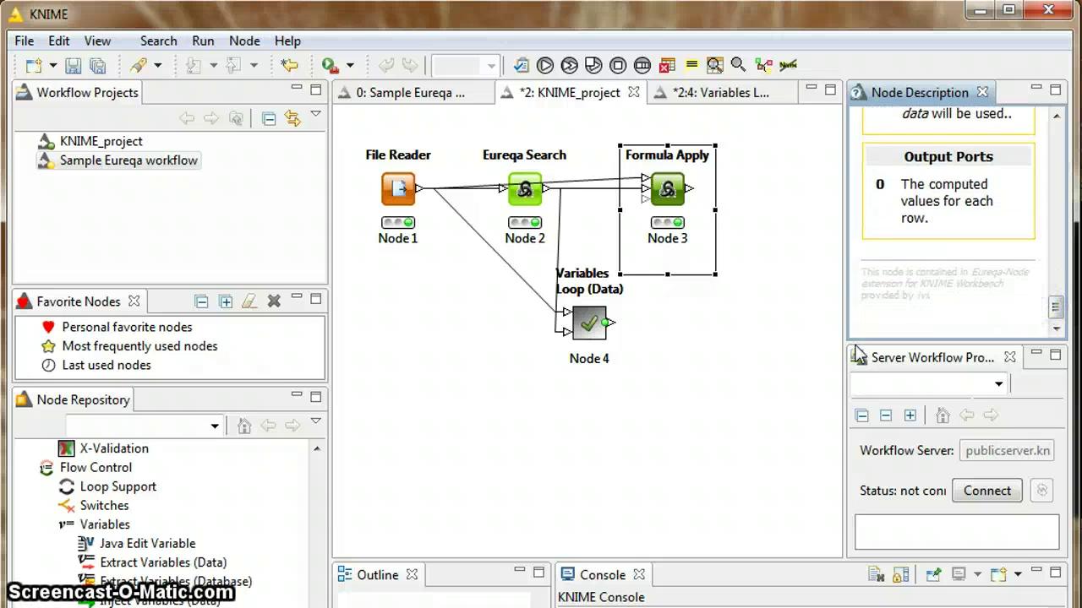